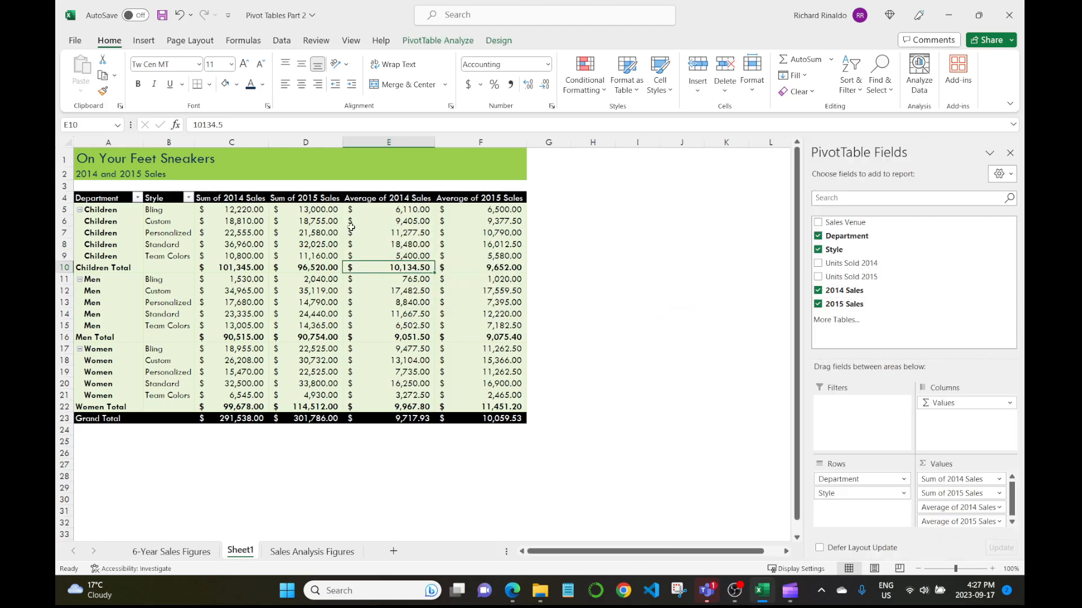
pyautogui.click(311, 242)
pyautogui.click(234, 212)
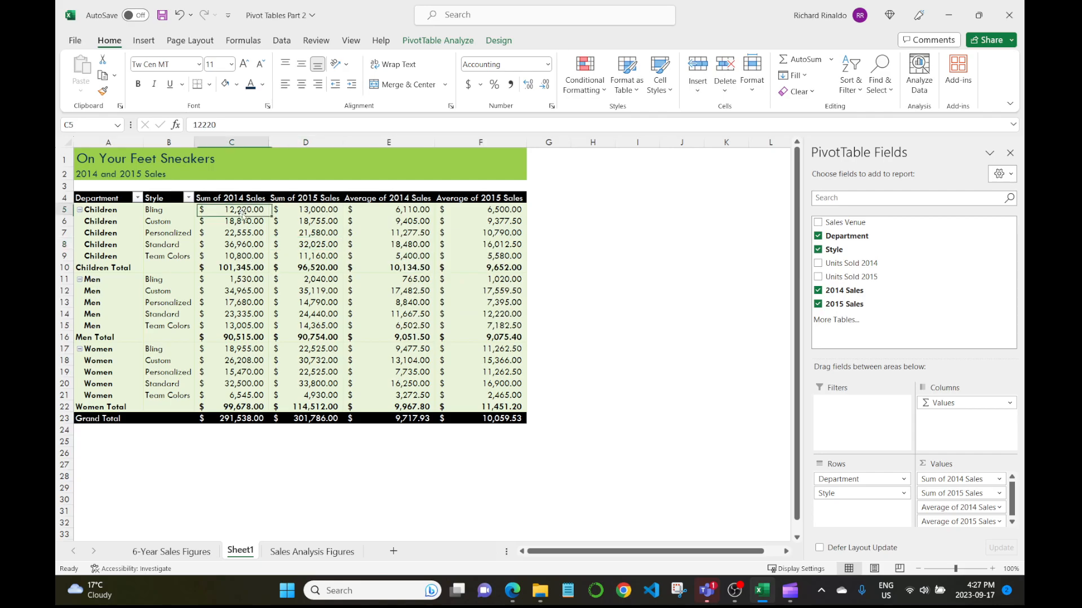
pyautogui.click(665, 258)
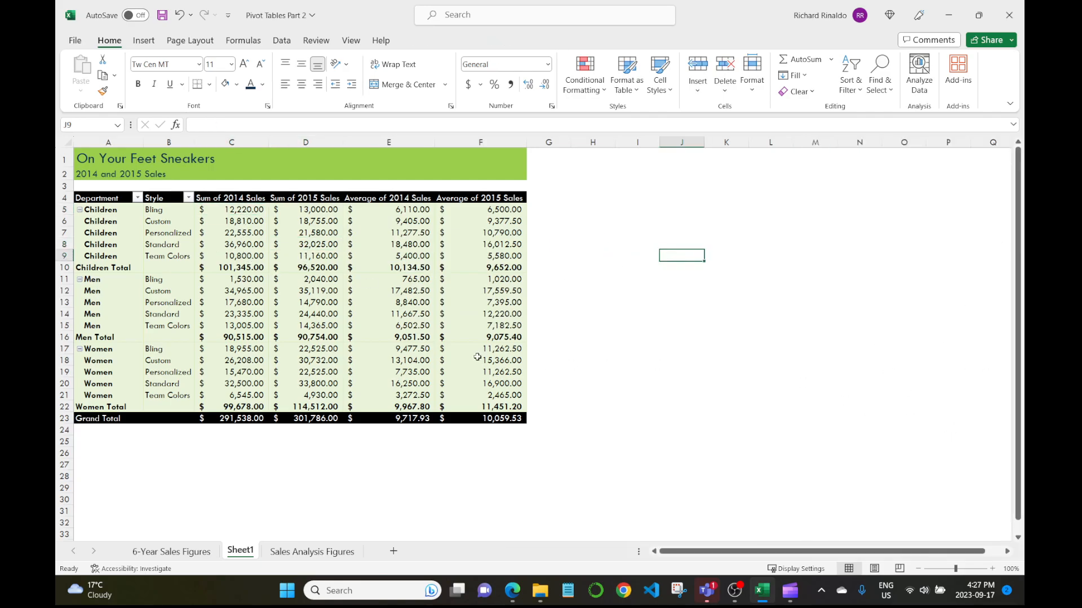
pyautogui.click(430, 313)
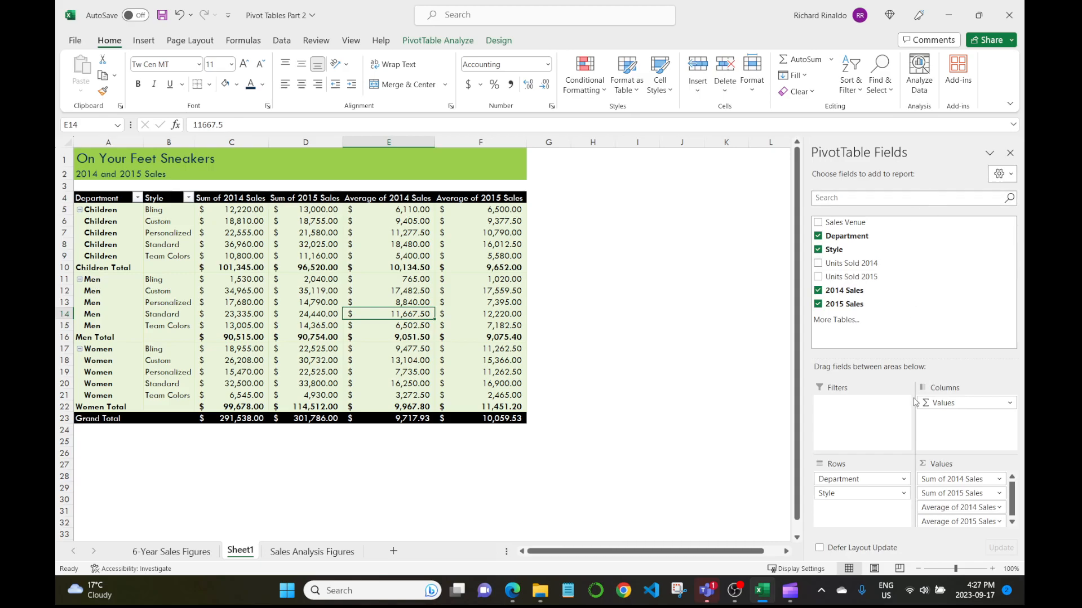
pyautogui.click(628, 254)
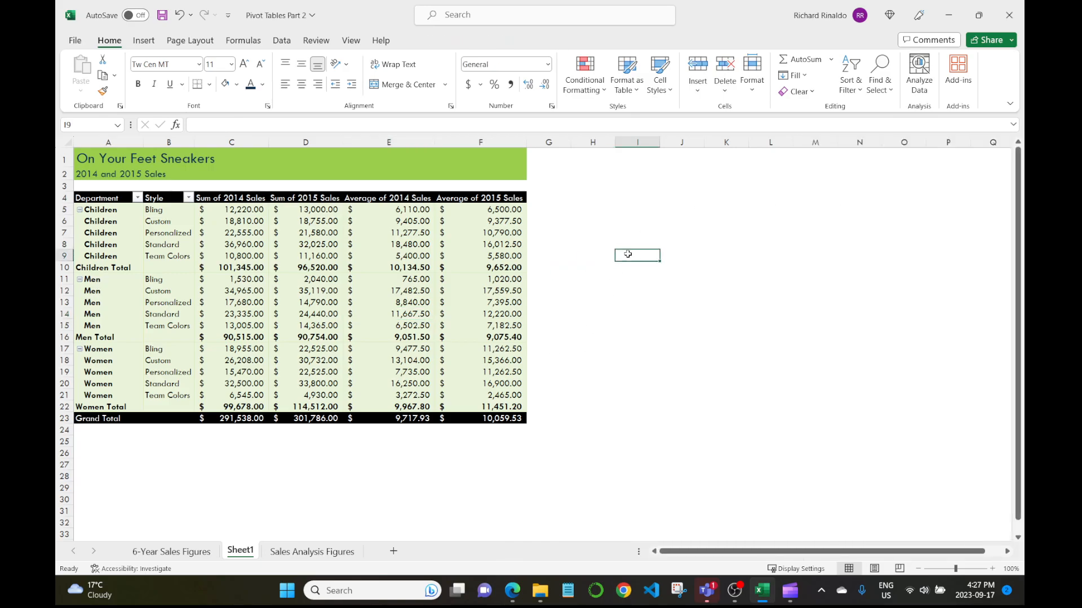
# - Insert a 3-D Clustered Column PivotChart based on the sales PivotTable on Sheet1
pyautogui.click(429, 279)
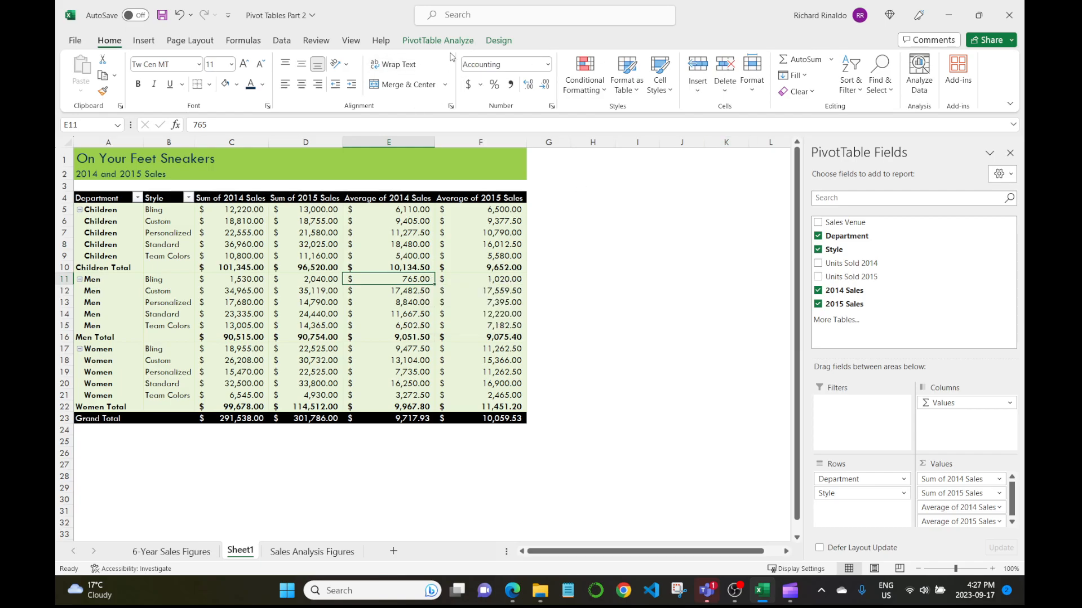
pyautogui.click(437, 40)
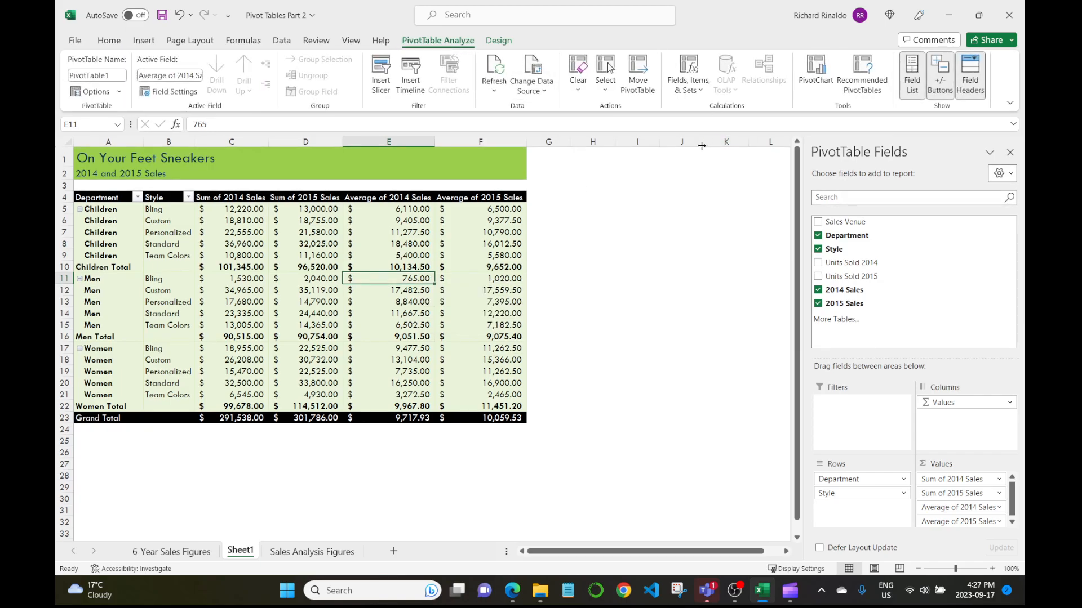
pyautogui.click(817, 69)
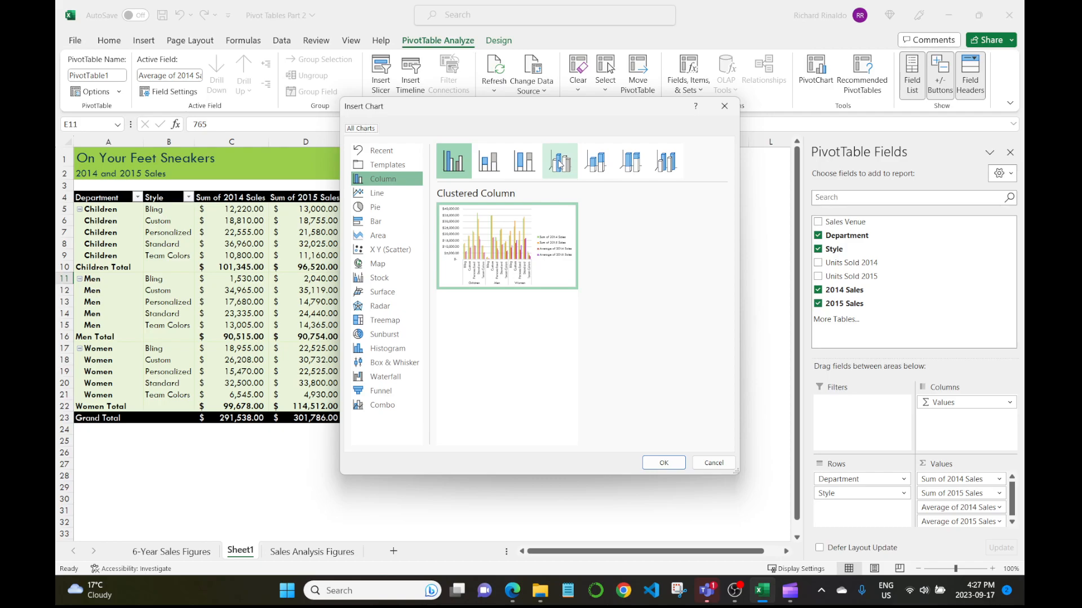
pyautogui.click(559, 163)
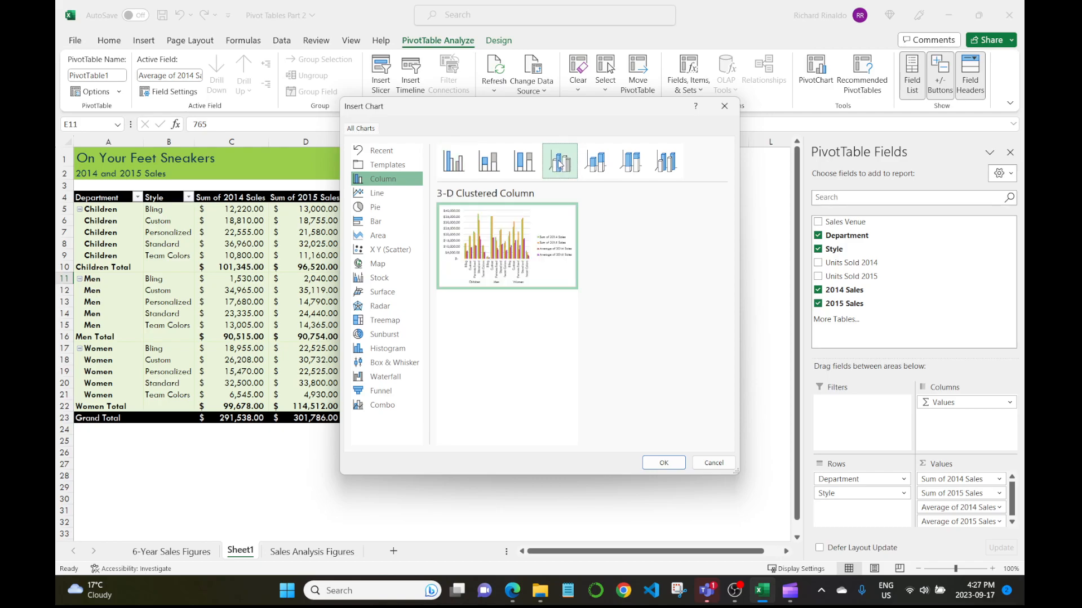
pyautogui.click(664, 462)
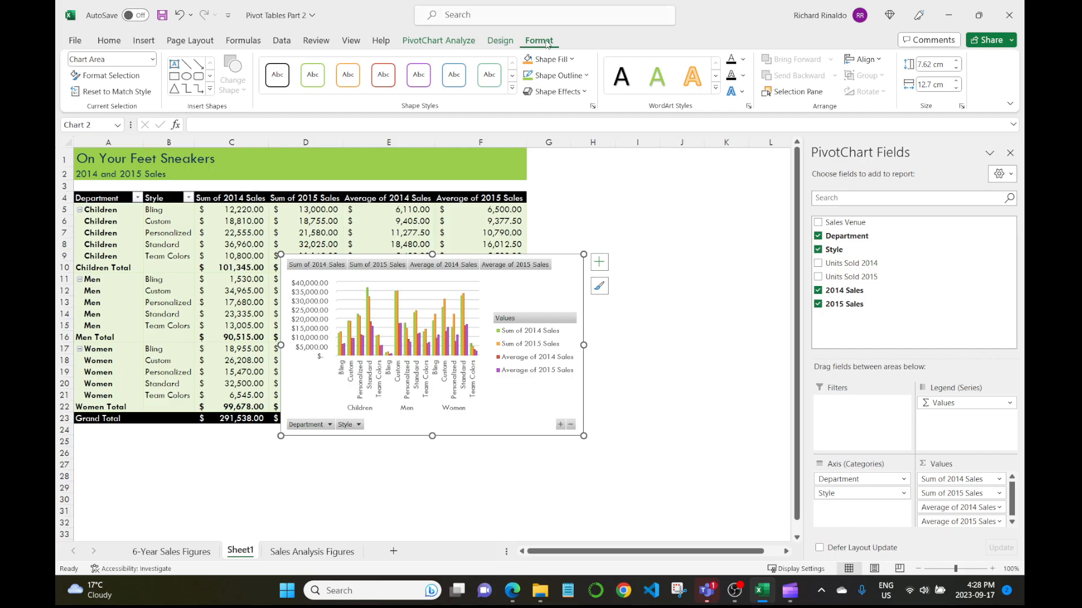
# - Move the PivotChart to a new sheet named "Total Sales Chart Report"
pyautogui.click(500, 40)
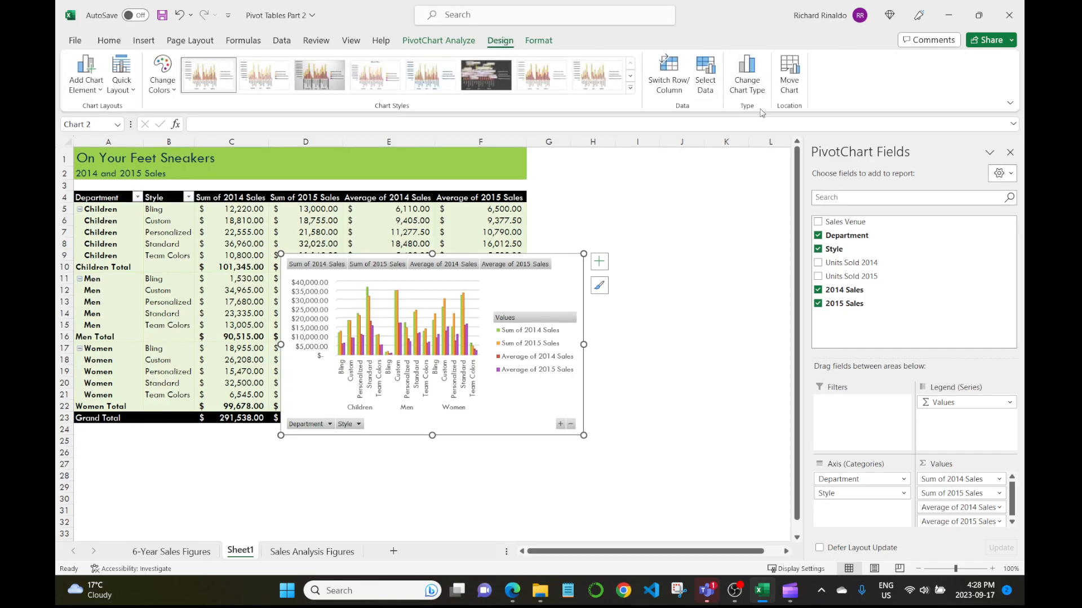
pyautogui.click(790, 71)
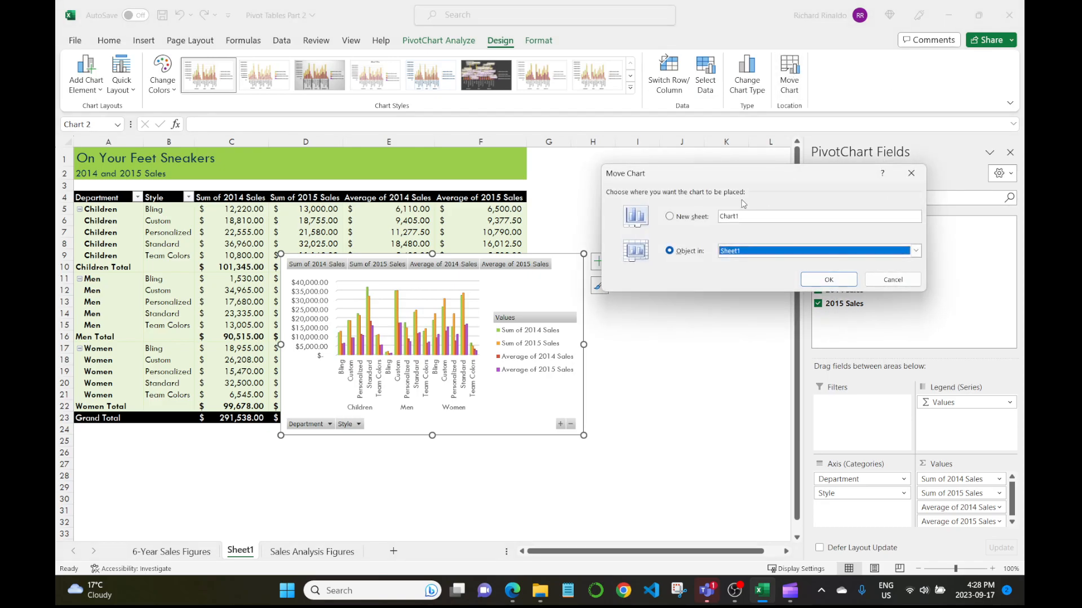
pyautogui.click(691, 219)
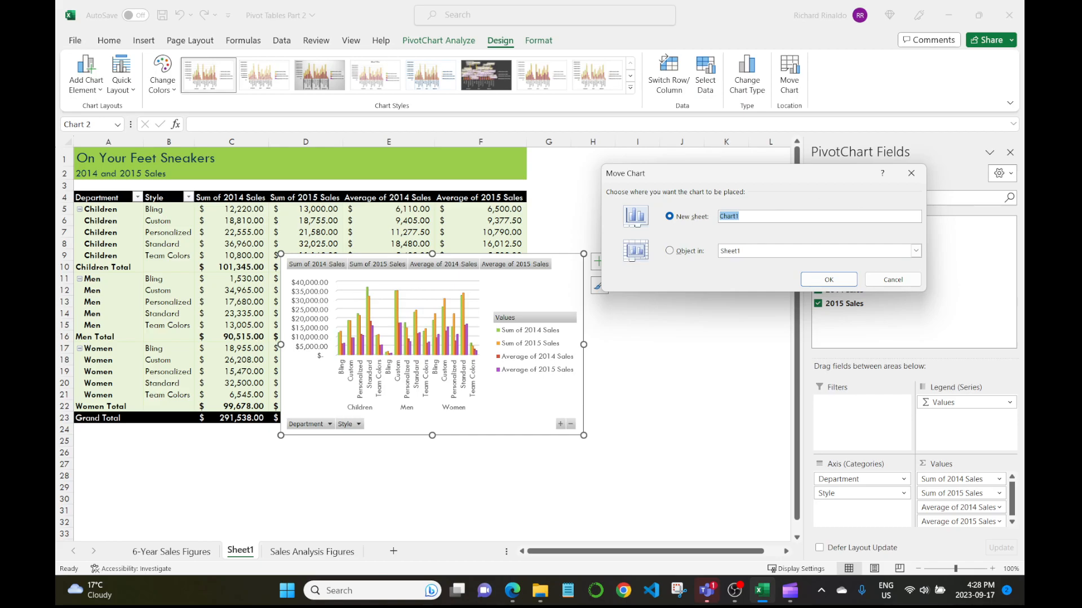
pyautogui.write('Total Sales Chart Report')
pyautogui.click(829, 280)
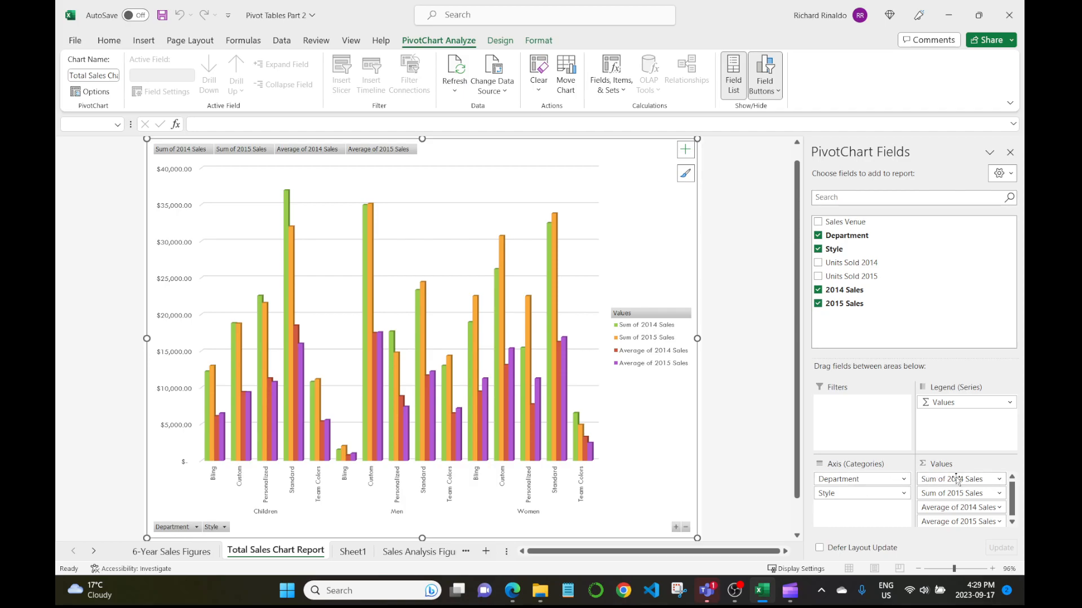
# - Remove Sum of 2014 Sales and Sum of 2015 Sales from the PivotChart's values, keeping only the two averages
pyautogui.moveTo(955, 479)
pyautogui.mouseDown()
pyautogui.moveTo(895, 417)
pyautogui.moveTo(974, 497)
pyautogui.moveTo(958, 489)
pyautogui.mouseUp()
pyautogui.moveTo(945, 478); pyautogui.dragTo(933, 326)
pyautogui.moveTo(962, 482); pyautogui.dragTo(878, 322)
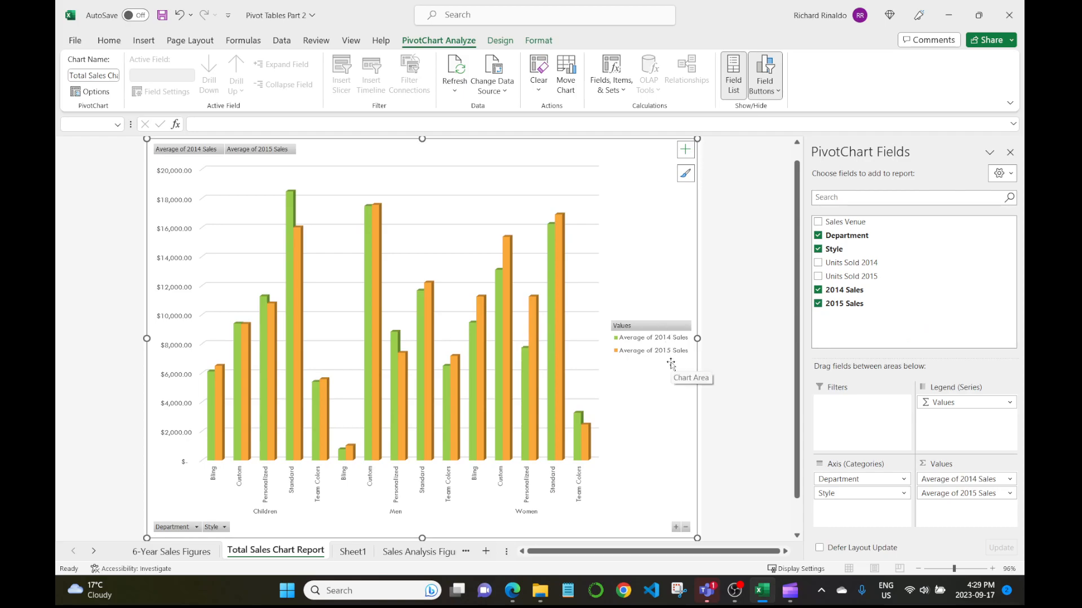
# - Compare the PivotTable on Sheet1 with the chart on the Total Sales Chart Report sheet
pyautogui.click(353, 551)
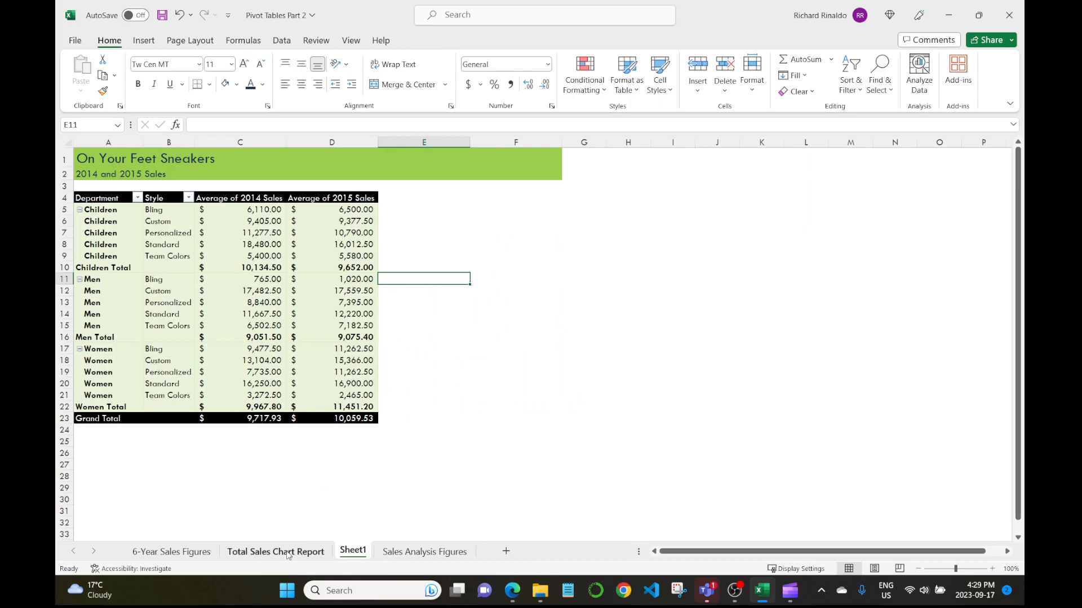
pyautogui.click(288, 555)
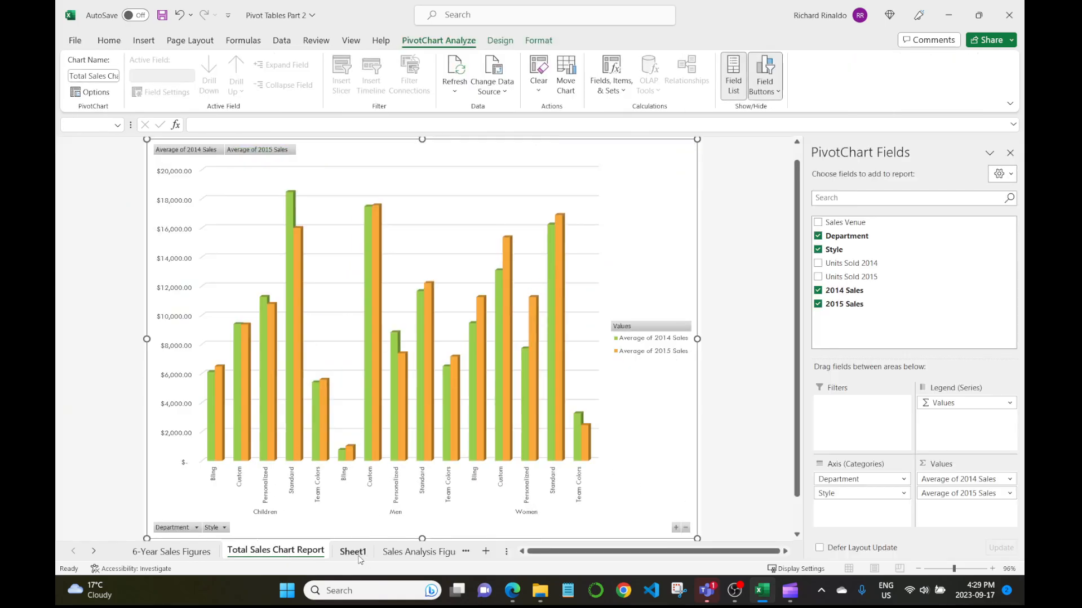
pyautogui.click(355, 552)
pyautogui.click(301, 554)
pyautogui.click(354, 552)
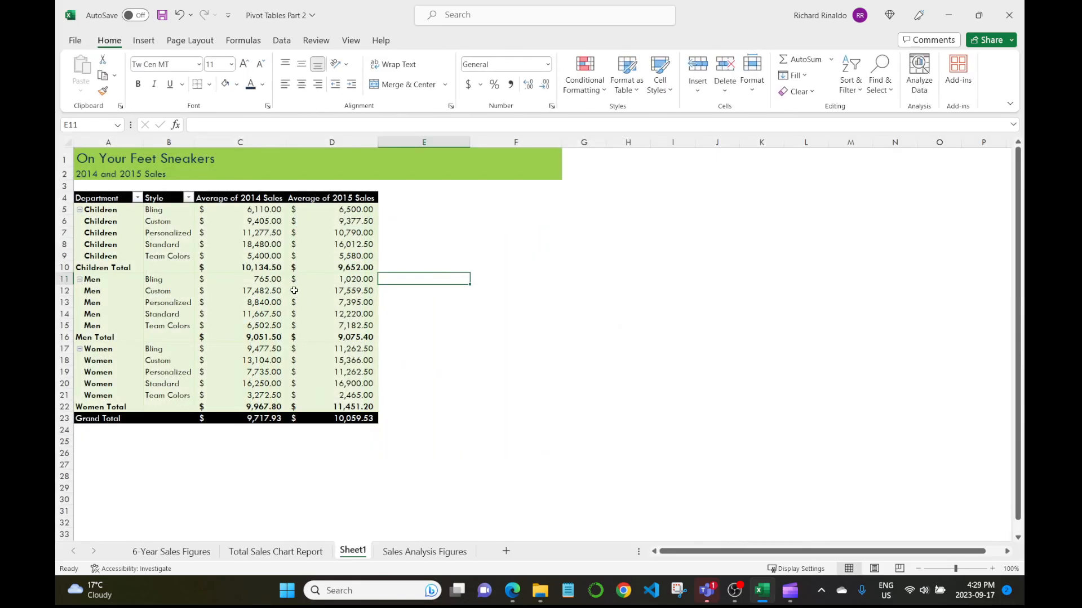
pyautogui.click(291, 551)
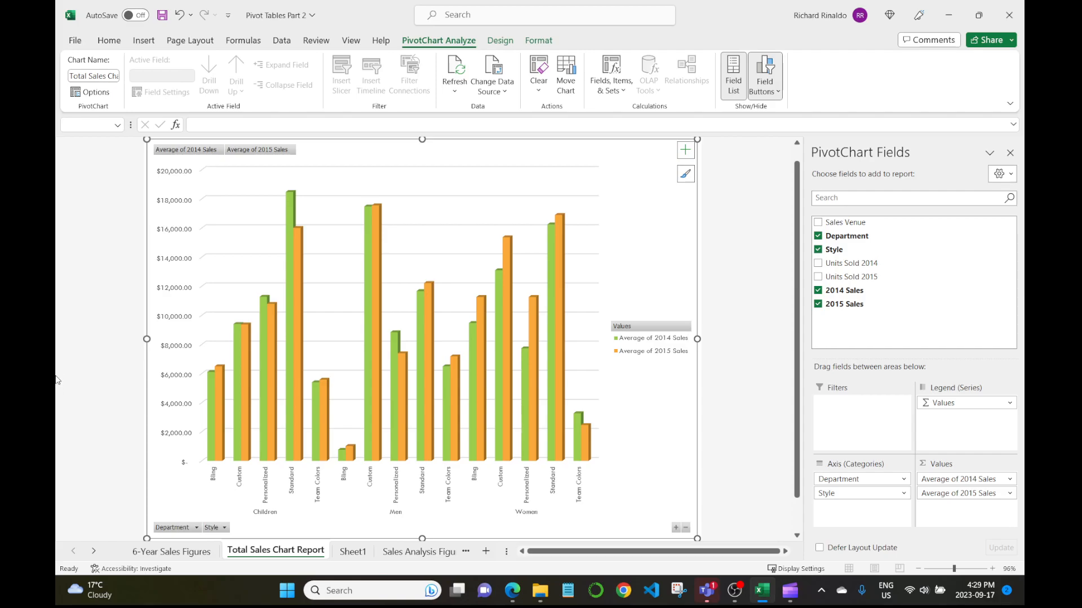
pyautogui.rightClick(358, 153)
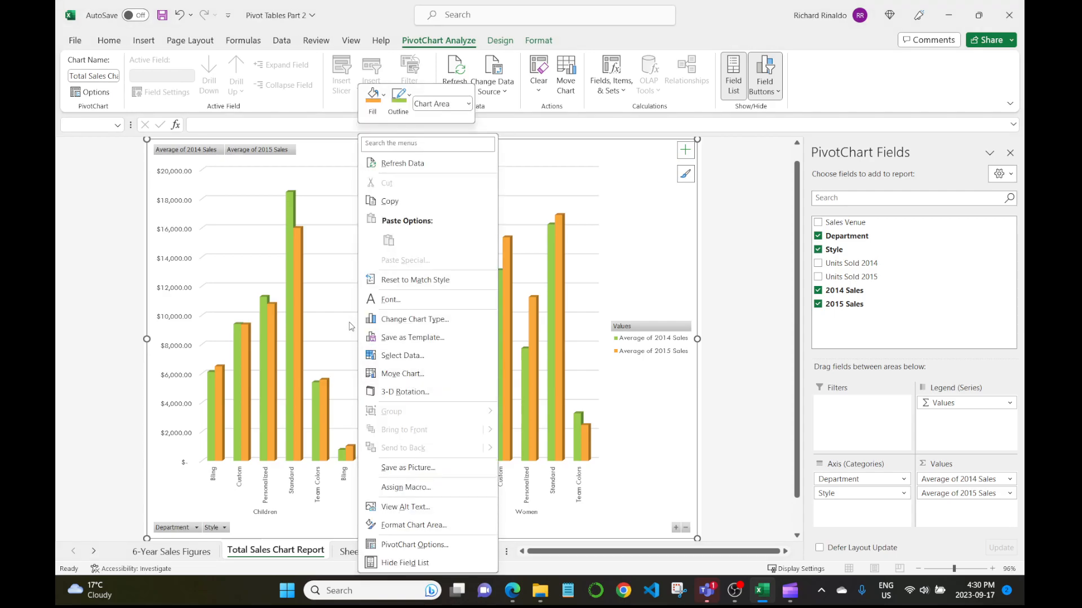
pyautogui.click(151, 164)
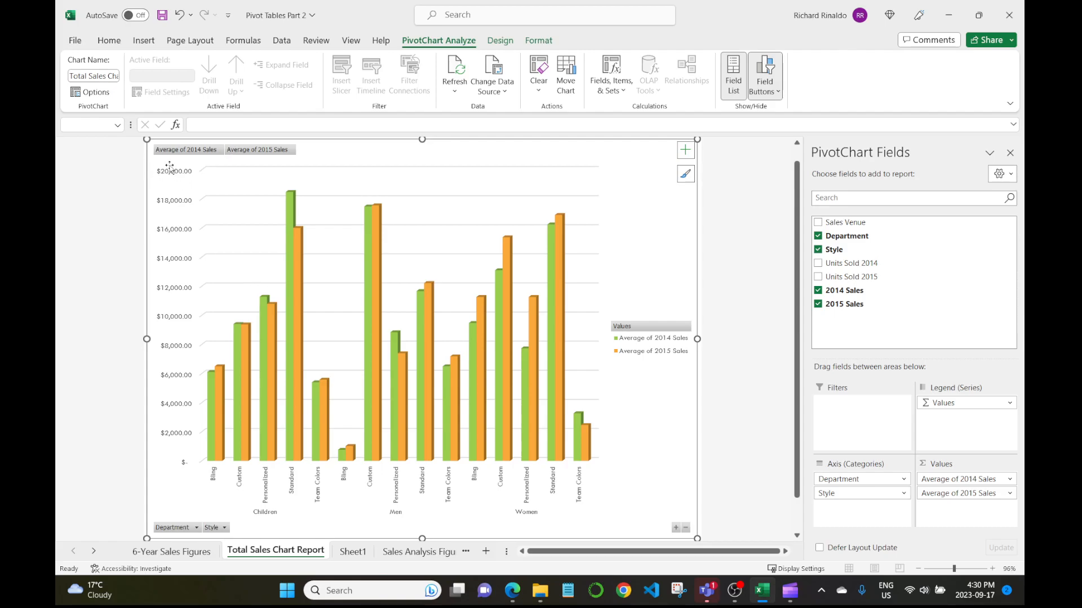
pyautogui.rightClick(171, 169)
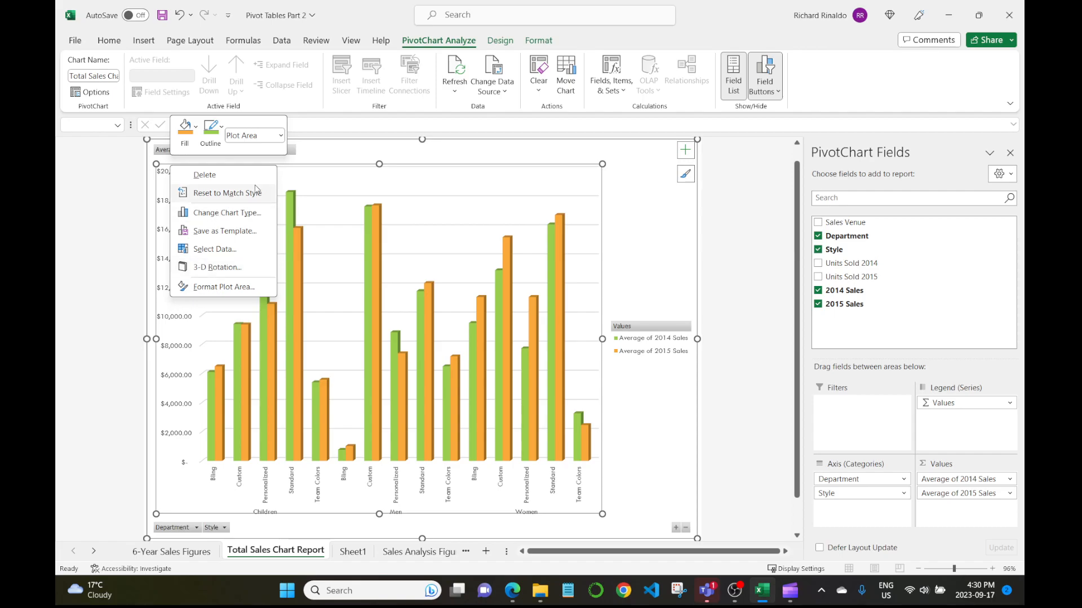
pyautogui.click(329, 157)
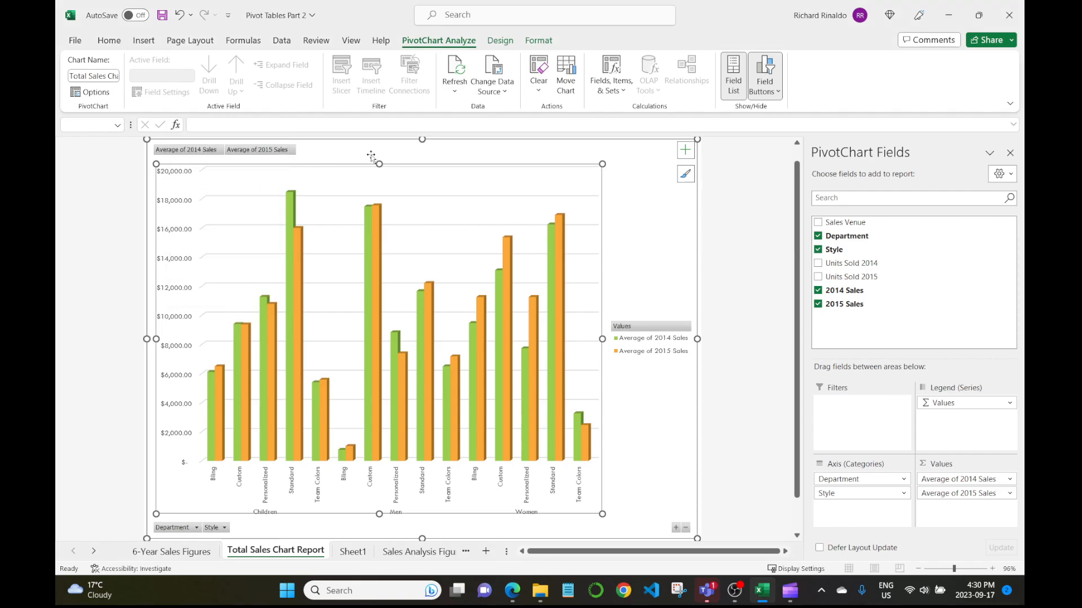
pyautogui.rightClick(408, 153)
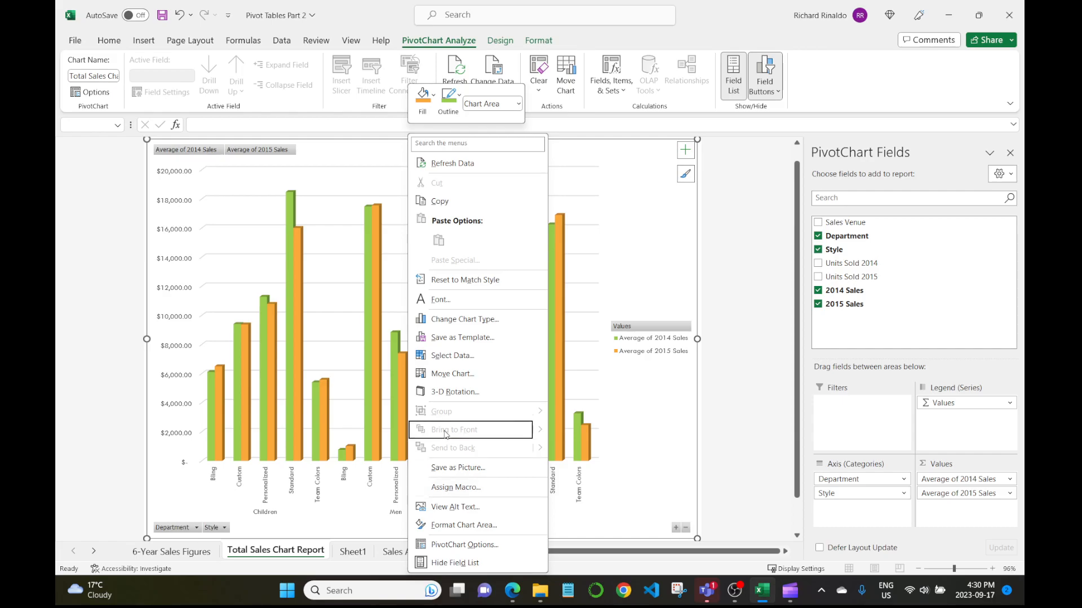
pyautogui.click(489, 528)
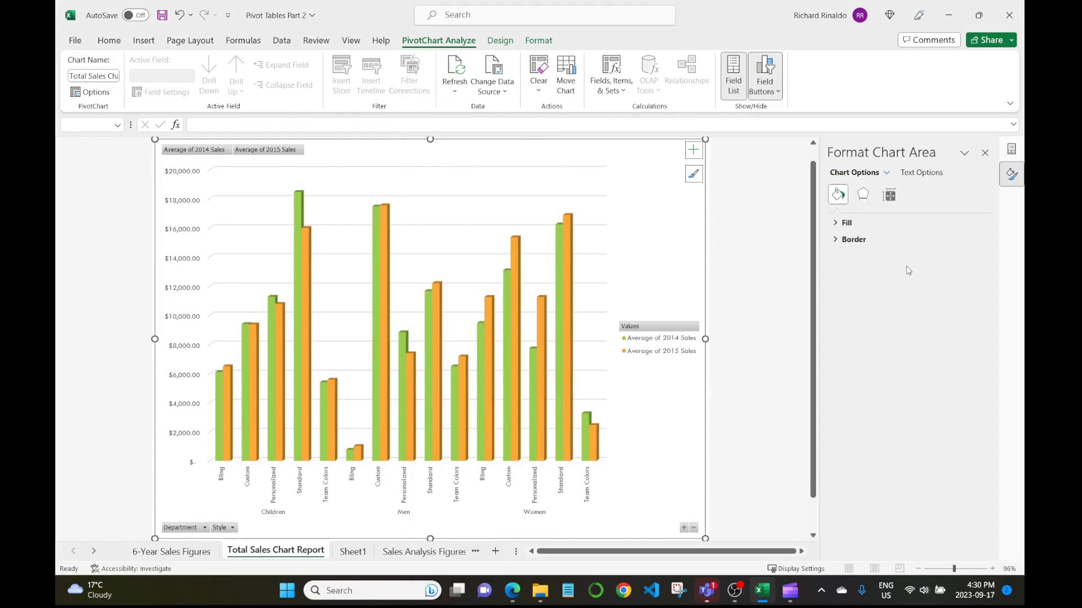
pyautogui.click(985, 153)
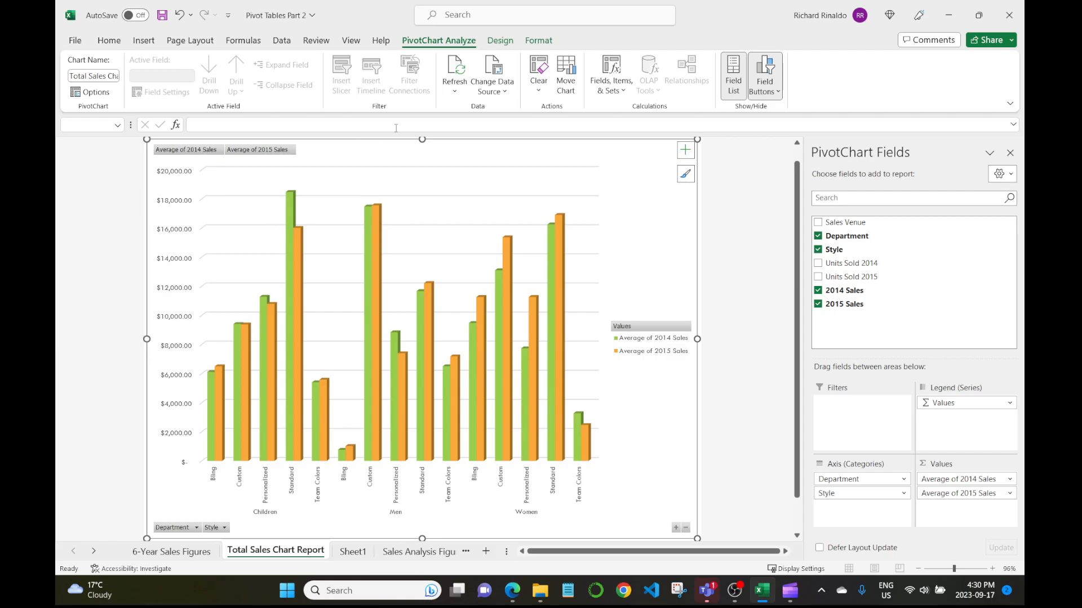
pyautogui.rightClick(323, 159)
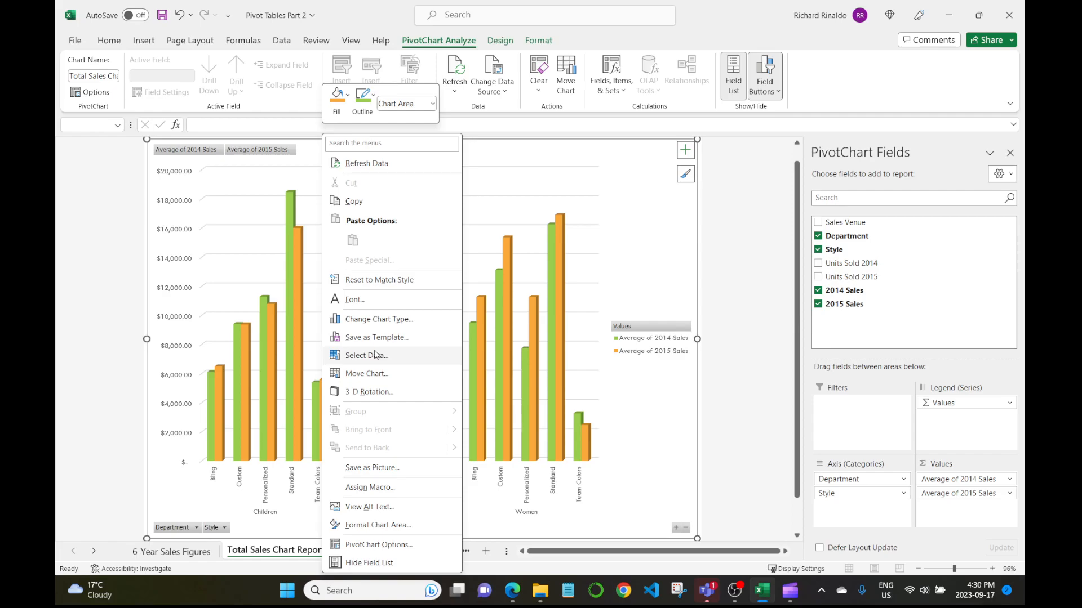
pyautogui.click(299, 355)
pyautogui.click(297, 355)
pyautogui.rightClick(296, 355)
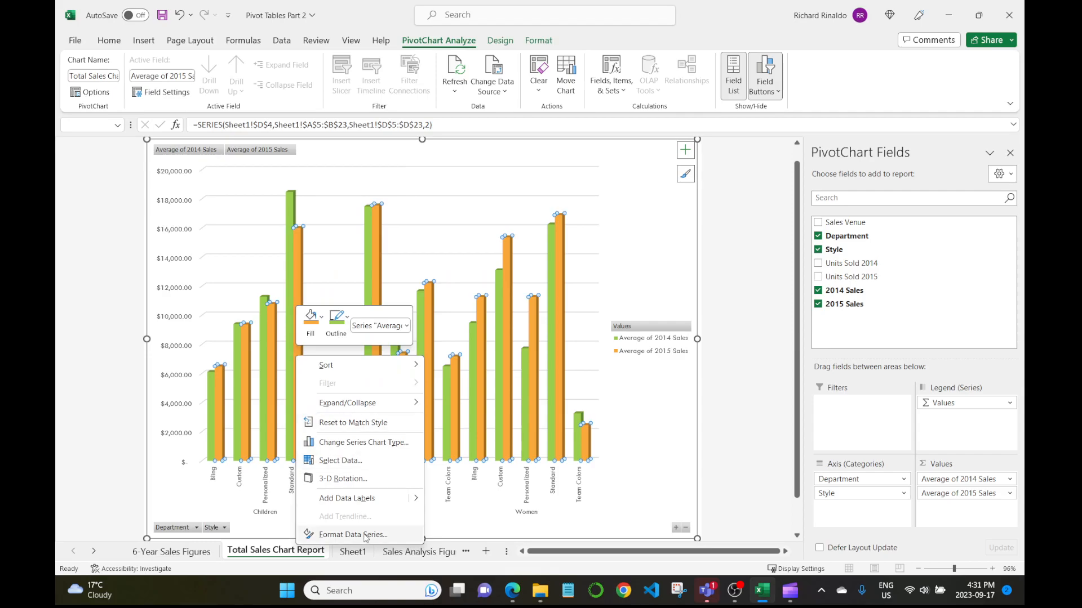
pyautogui.press('Escape')
# - Format the Average of 2015 Sales data series with the Cylinder column shape
pyautogui.click(258, 331)
pyautogui.click(265, 334)
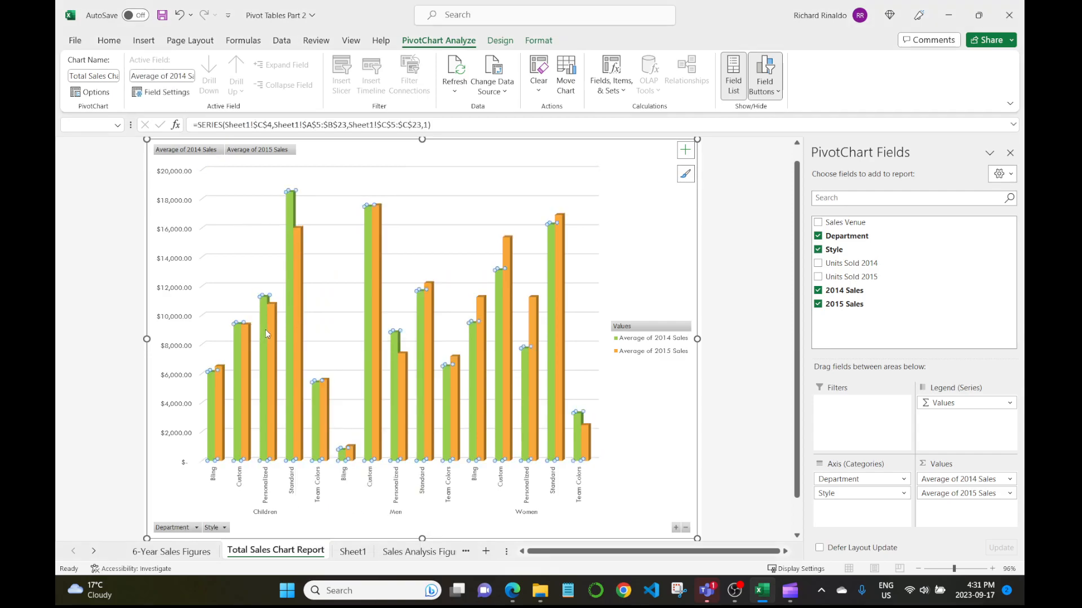
pyautogui.rightClick(266, 331)
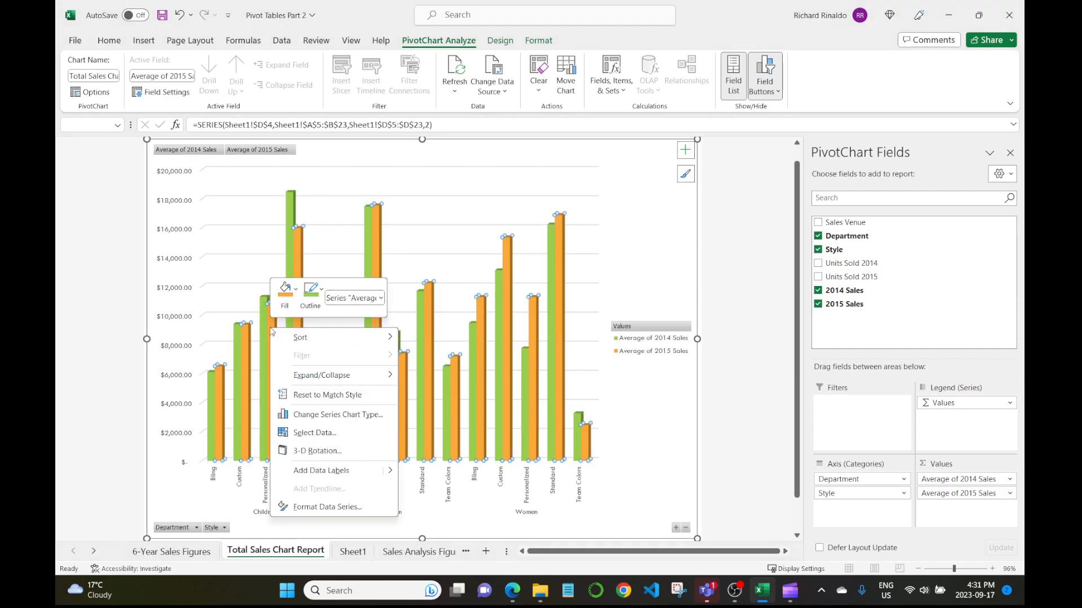
pyautogui.click(337, 509)
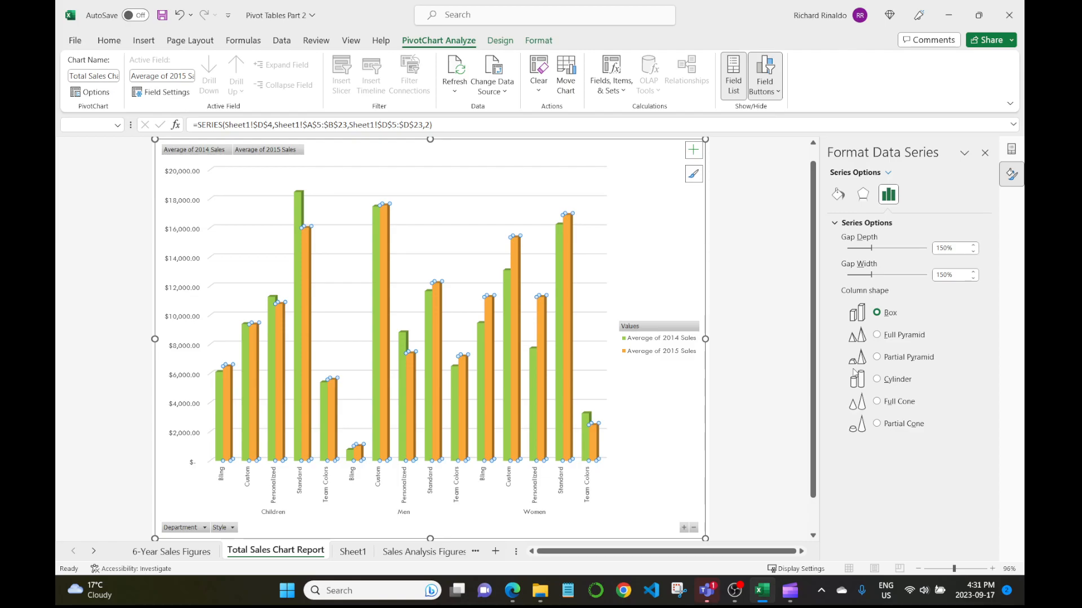
pyautogui.click(882, 383)
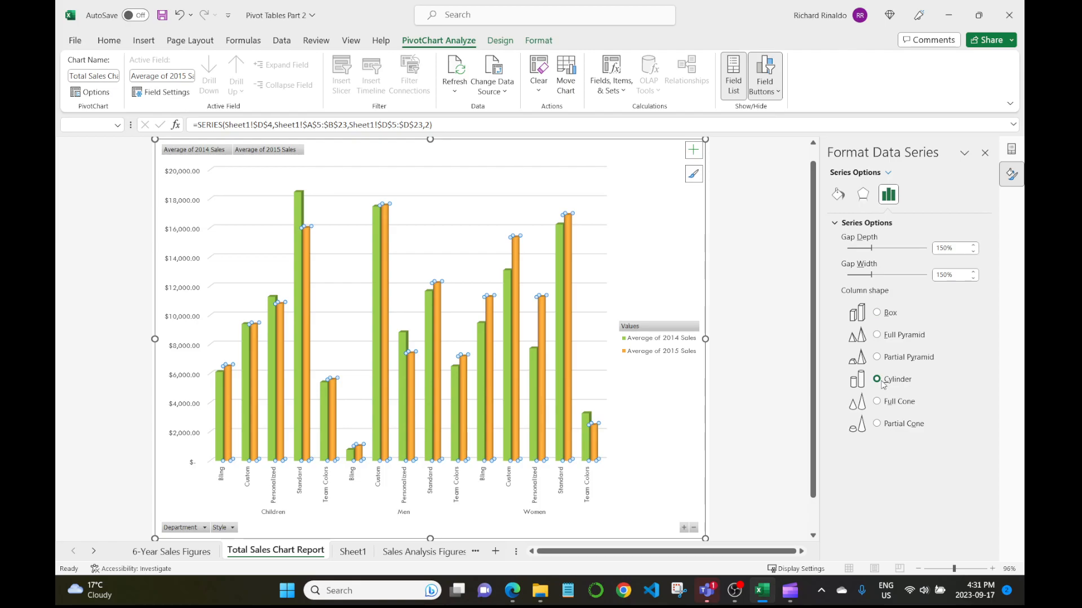
pyautogui.click(628, 269)
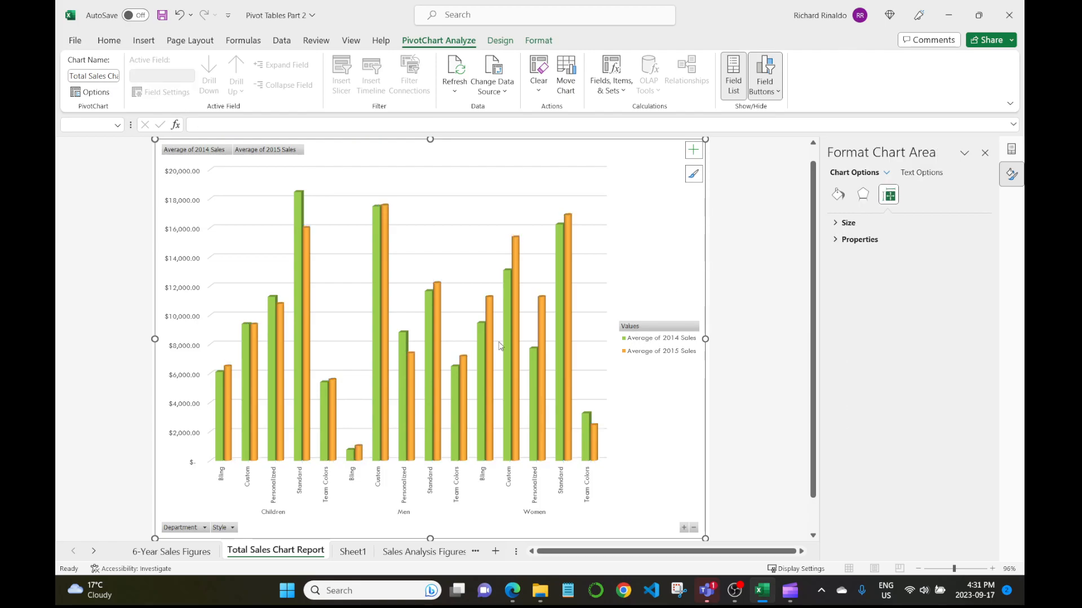
# - Change the column shape of the Average of 2014 Sales series to Cylinder as well
pyautogui.click(506, 313)
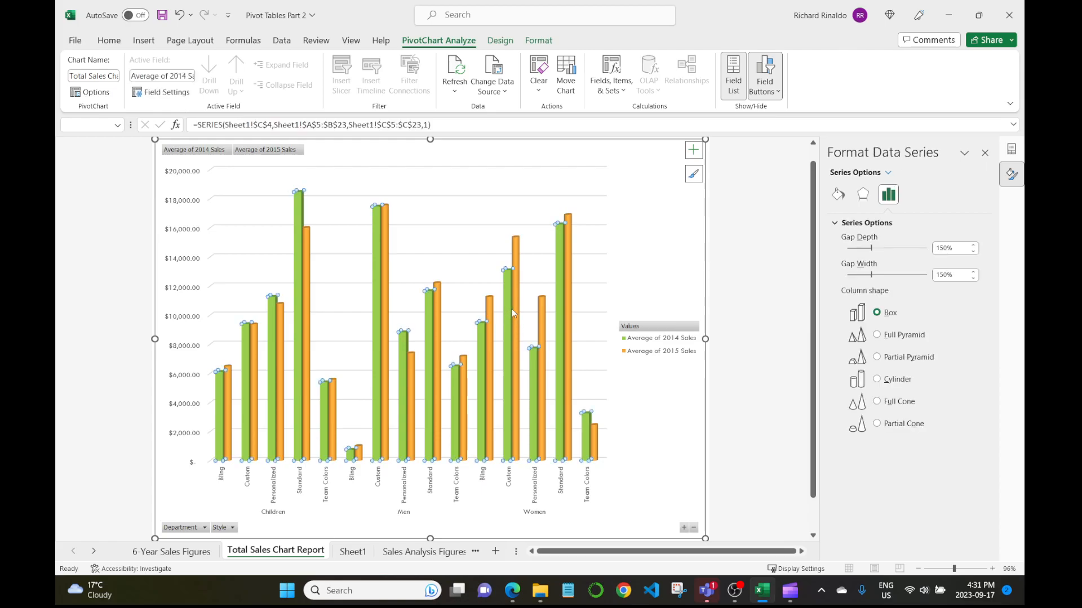
pyautogui.click(516, 313)
pyautogui.click(510, 317)
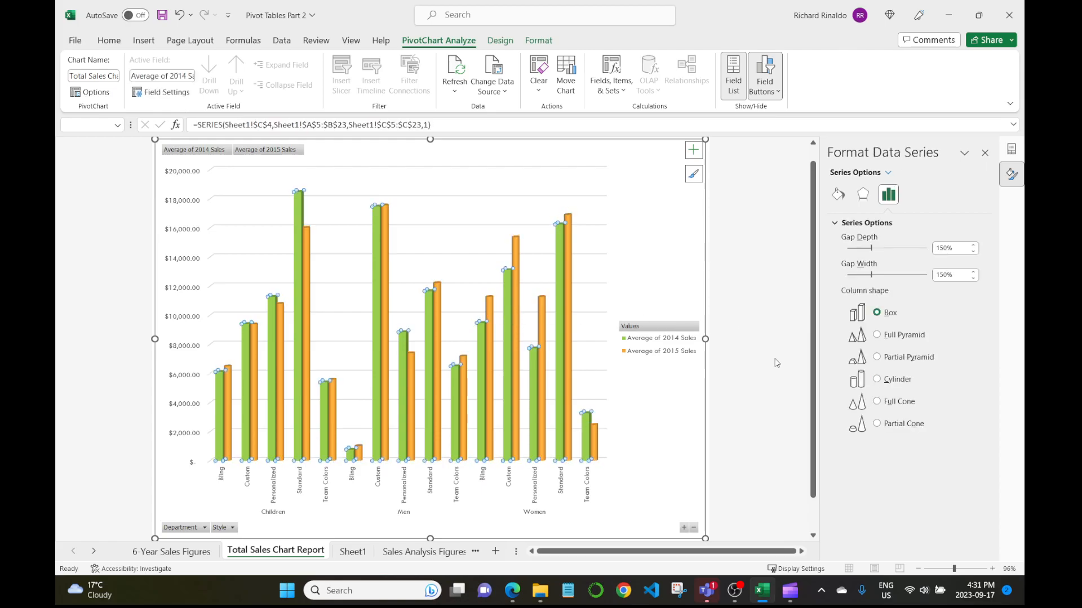
pyautogui.click(635, 256)
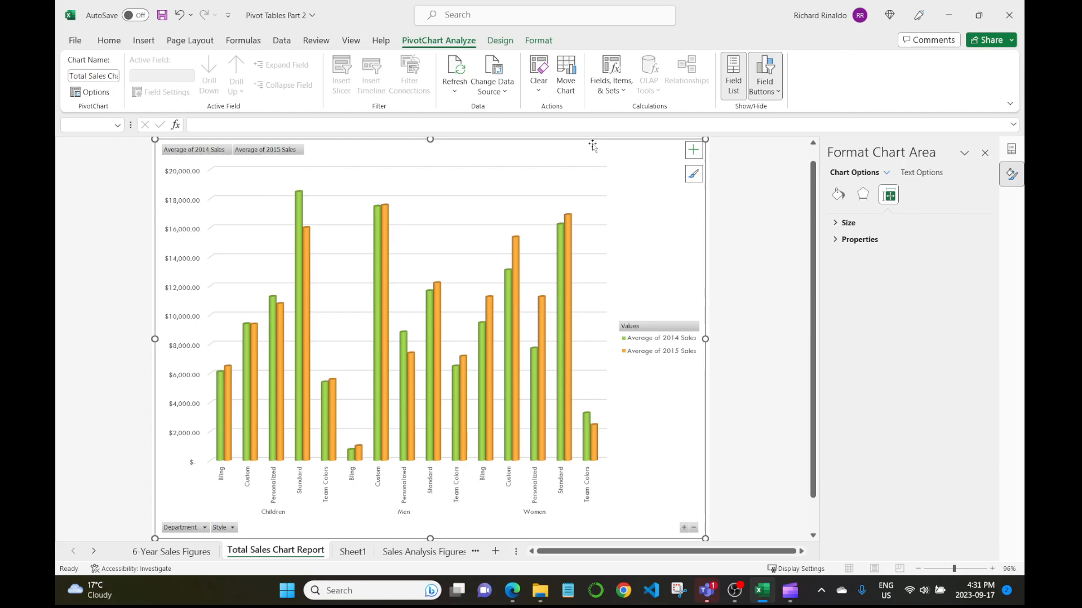
pyautogui.click(500, 40)
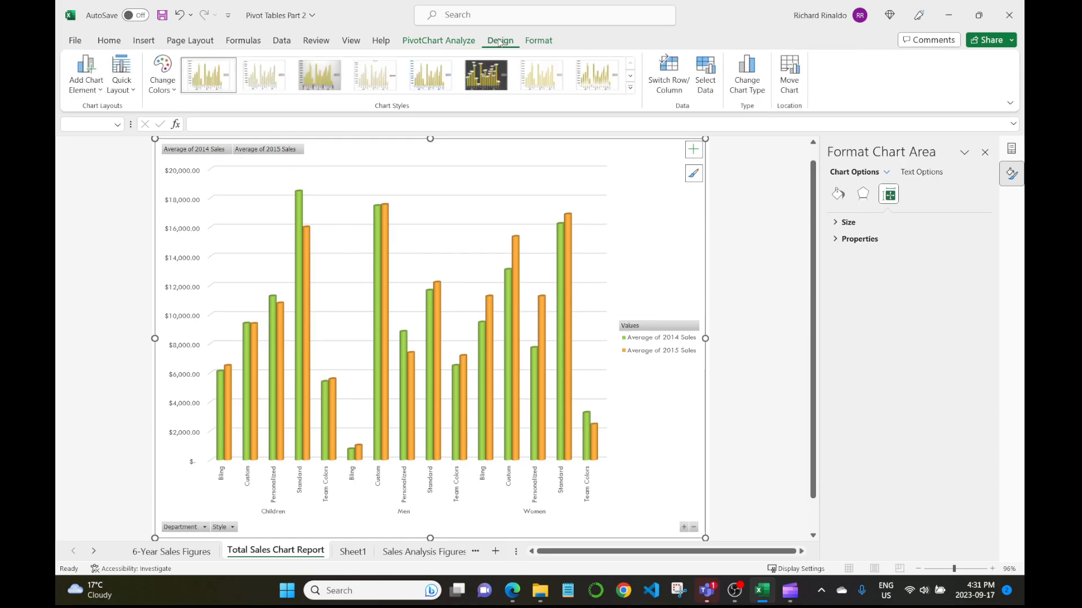
pyautogui.click(538, 40)
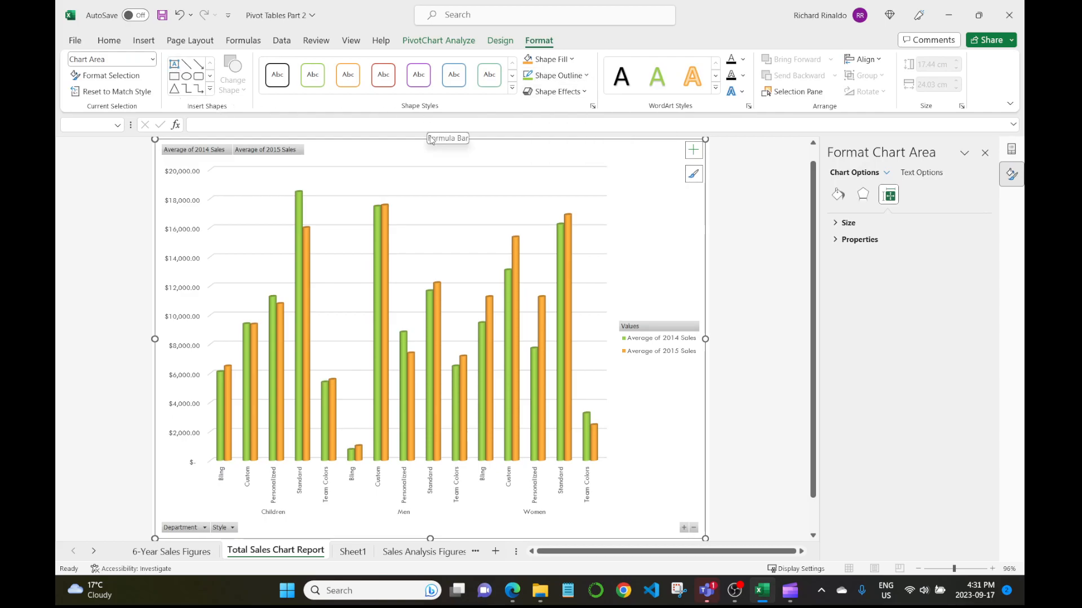
pyautogui.click(500, 42)
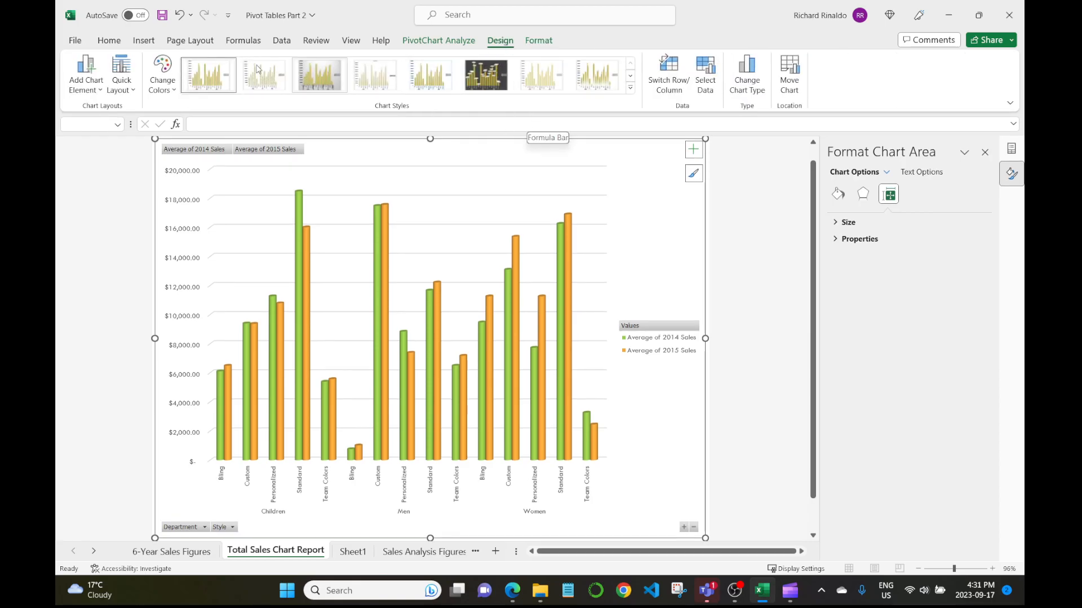
pyautogui.click(133, 91)
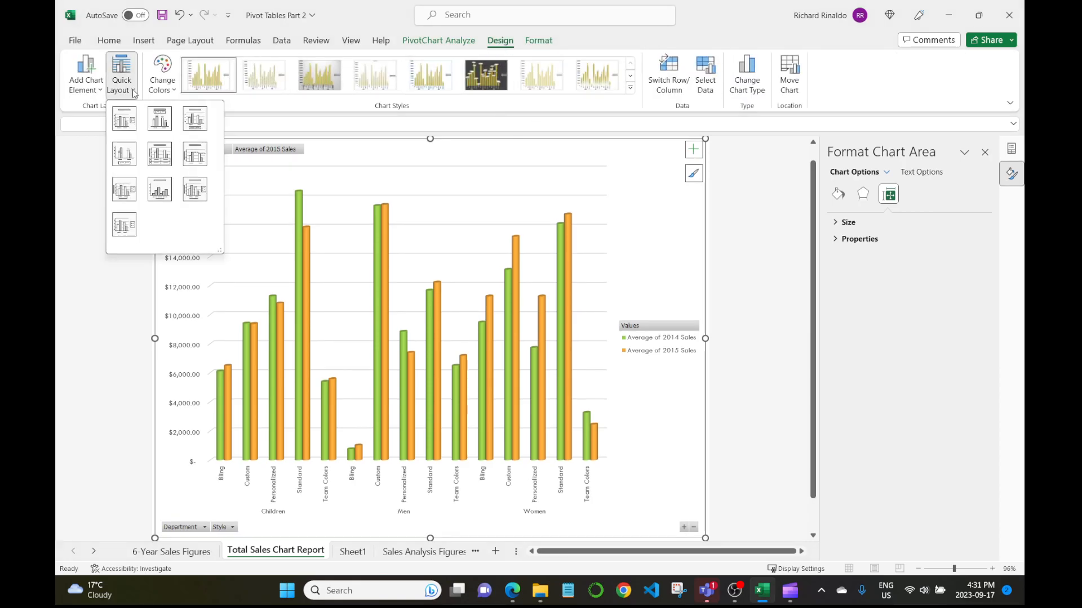
pyautogui.click(84, 191)
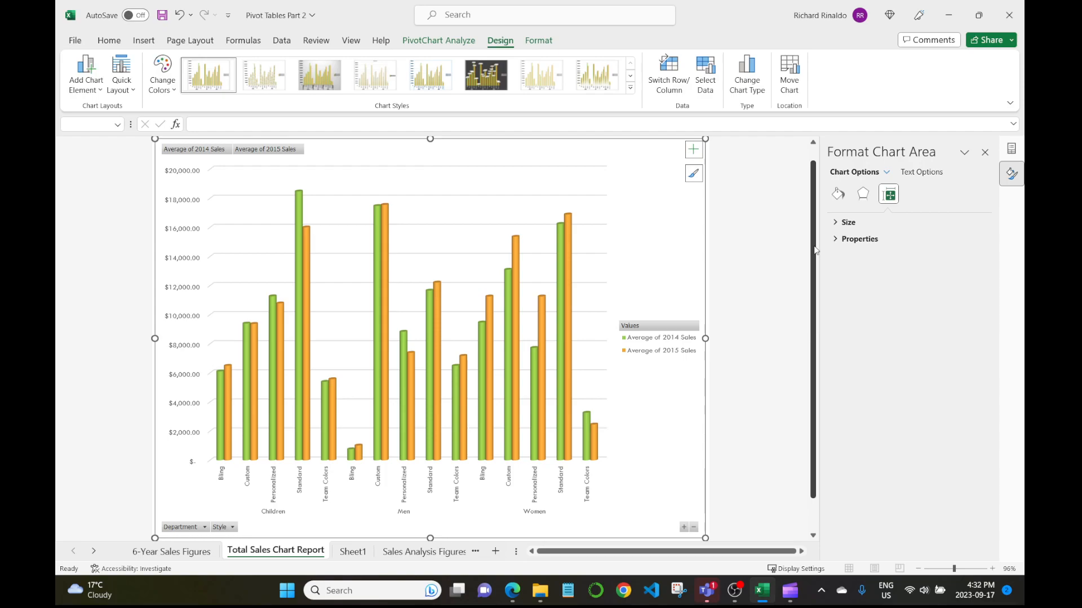
pyautogui.rightClick(386, 155)
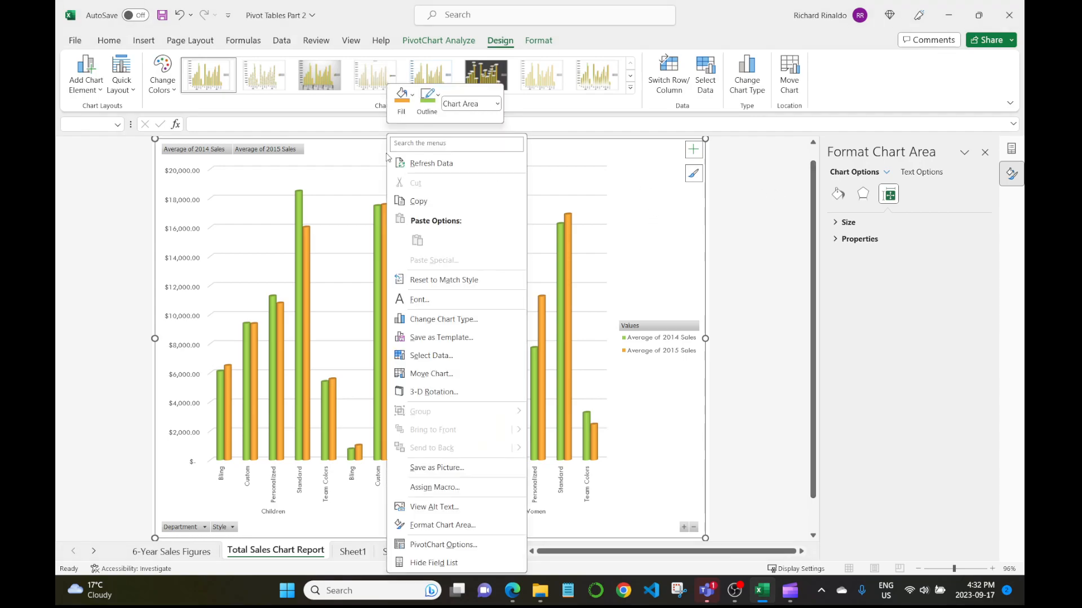
pyautogui.click(348, 153)
# - Add a chart title above the chart and set its text to "Total Sales Report"
pyautogui.click(86, 76)
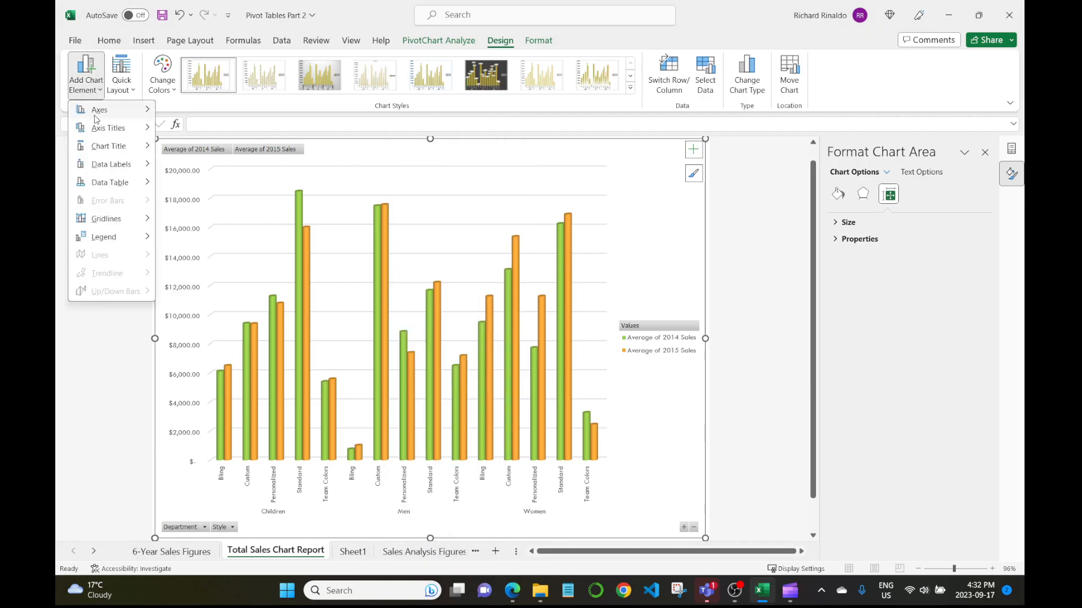
pyautogui.moveTo(111, 131)
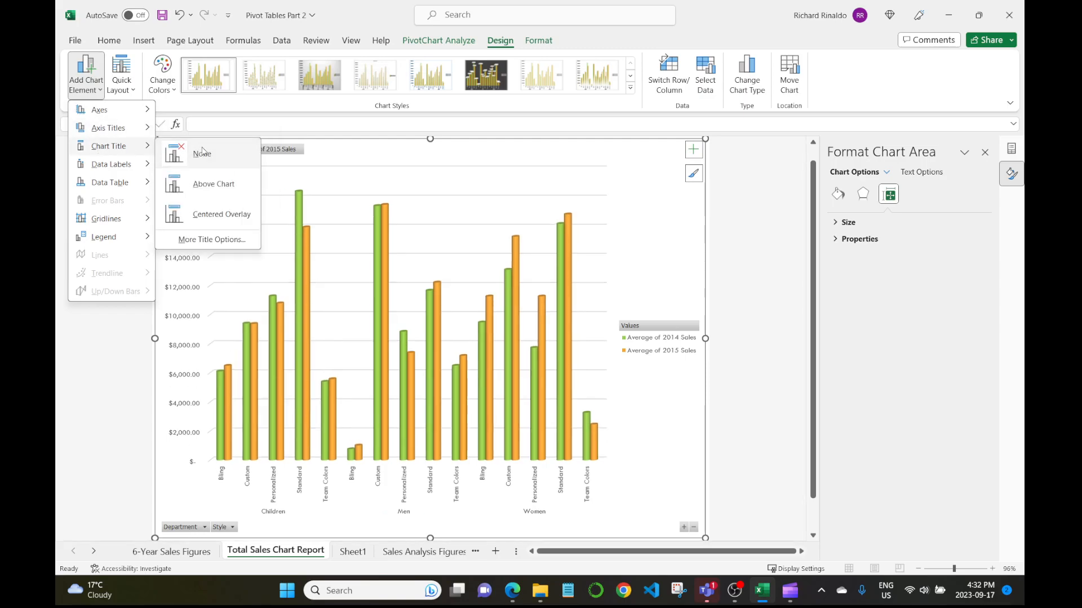
pyautogui.click(227, 191)
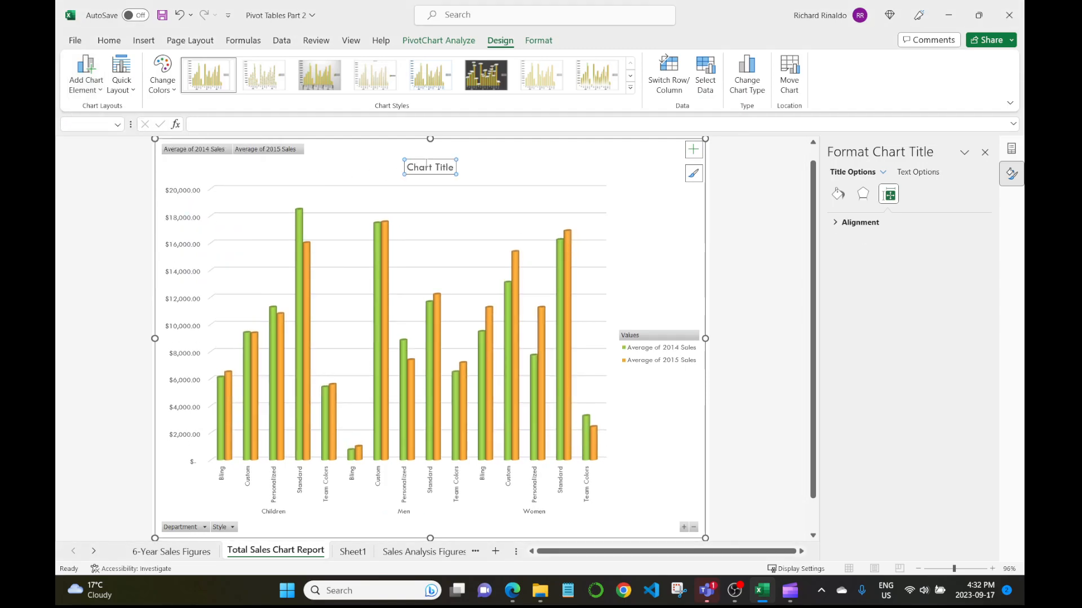
pyautogui.moveTo(407, 167); pyautogui.dragTo(356, 148)
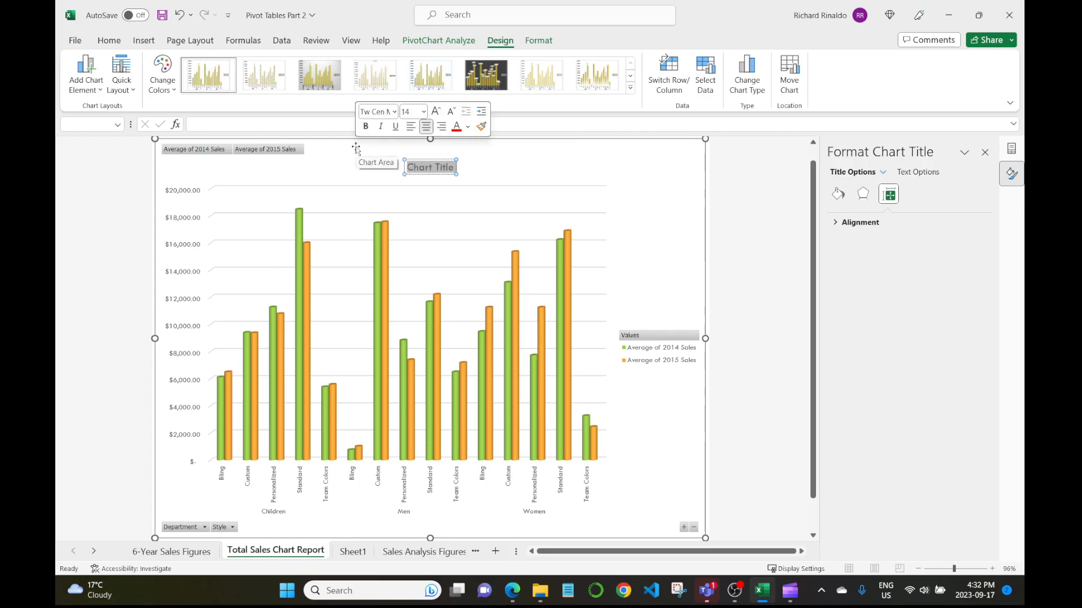
pyautogui.write('Total')
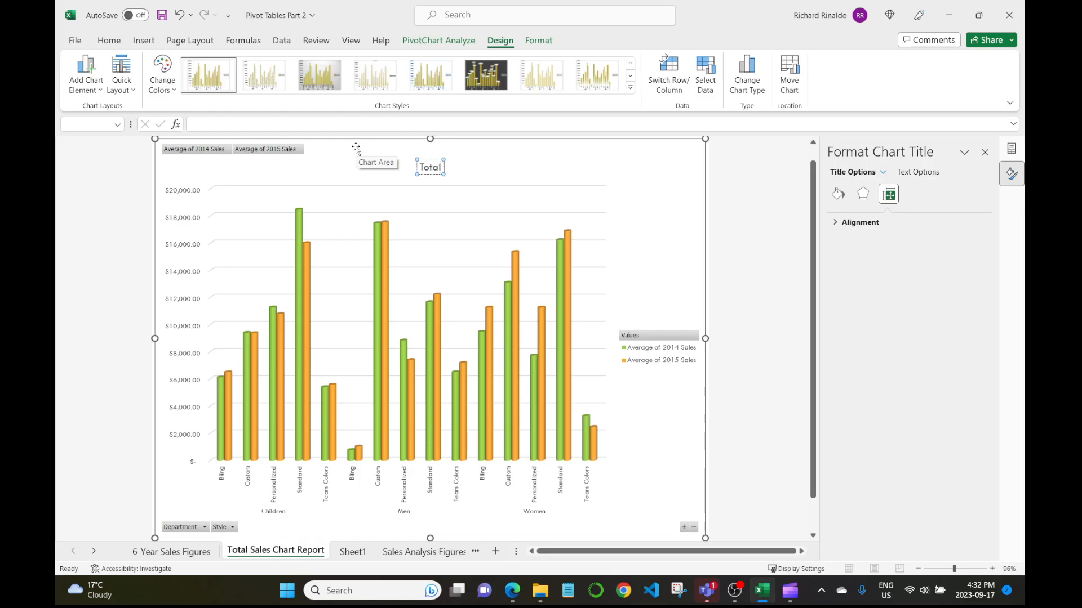
pyautogui.write(' Sales R')
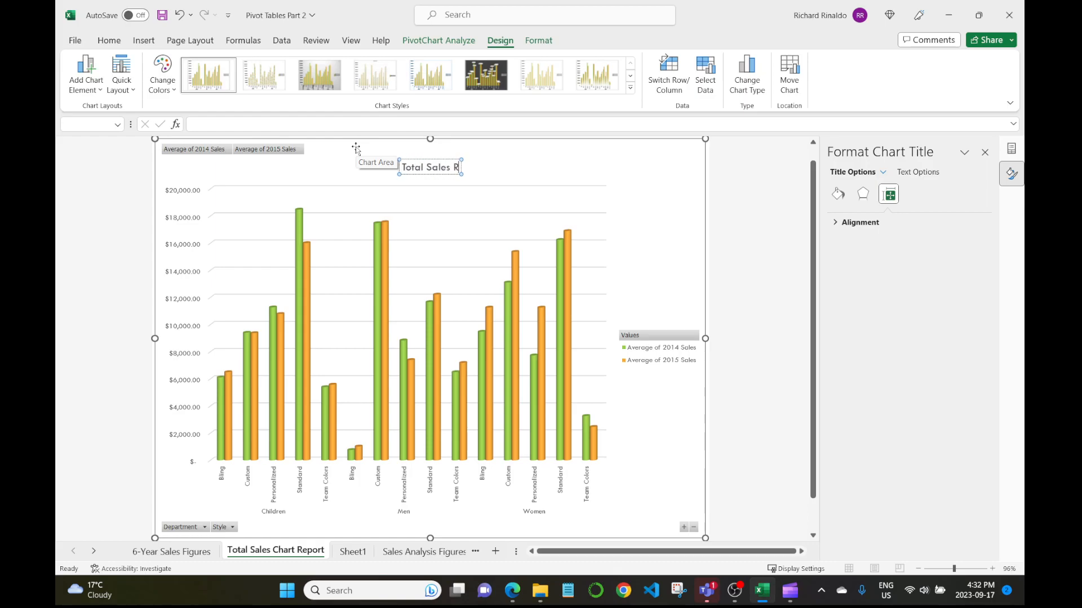
pyautogui.write('eport')
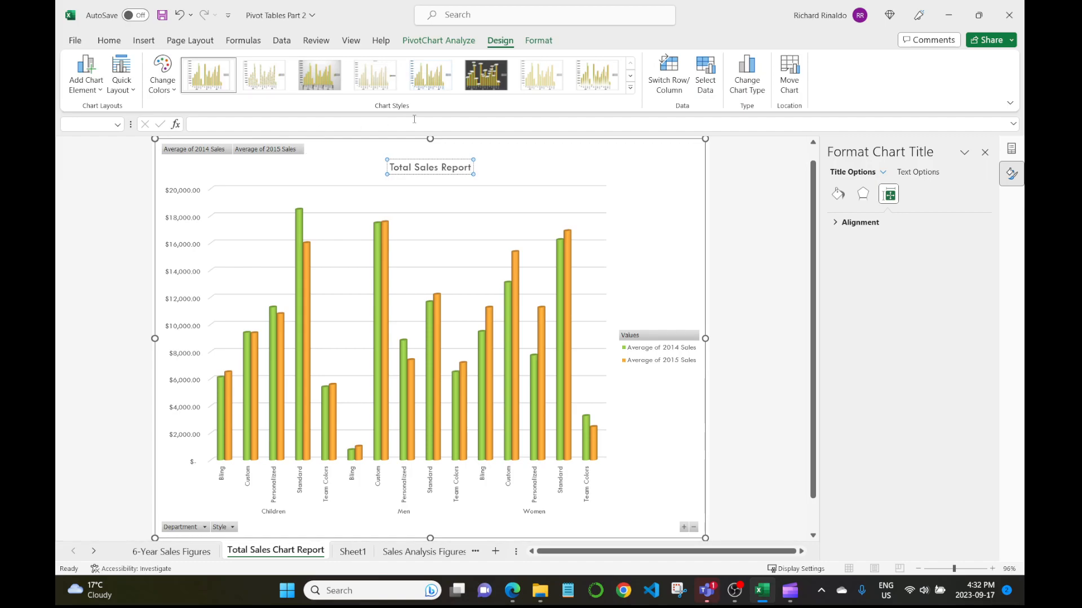
# - Set the font size of the chart title to 24
pyautogui.moveTo(471, 167); pyautogui.dragTo(389, 167)
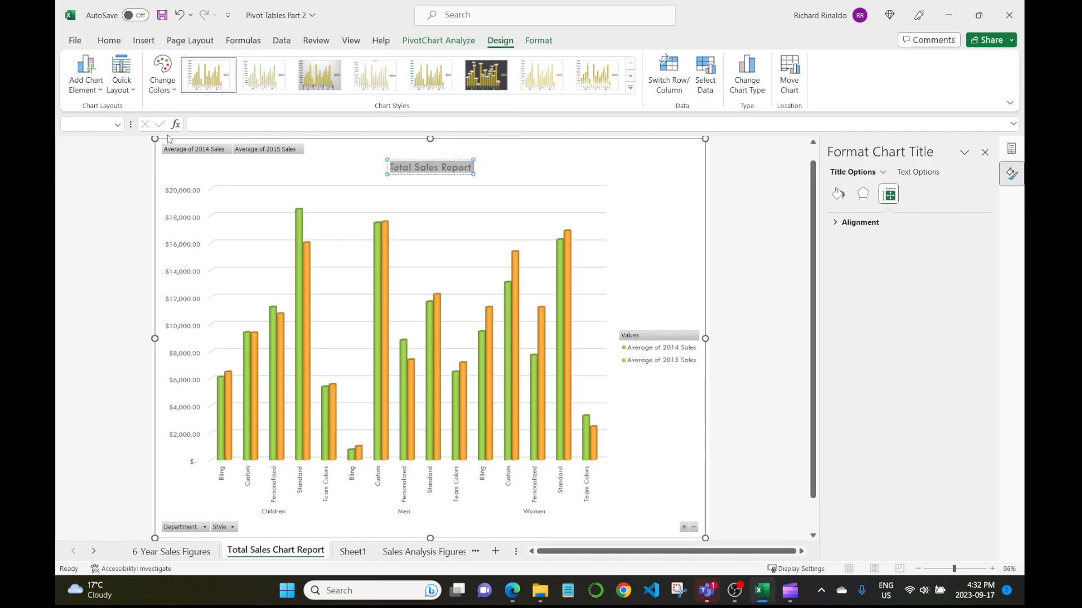
pyautogui.click(109, 40)
pyautogui.click(231, 64)
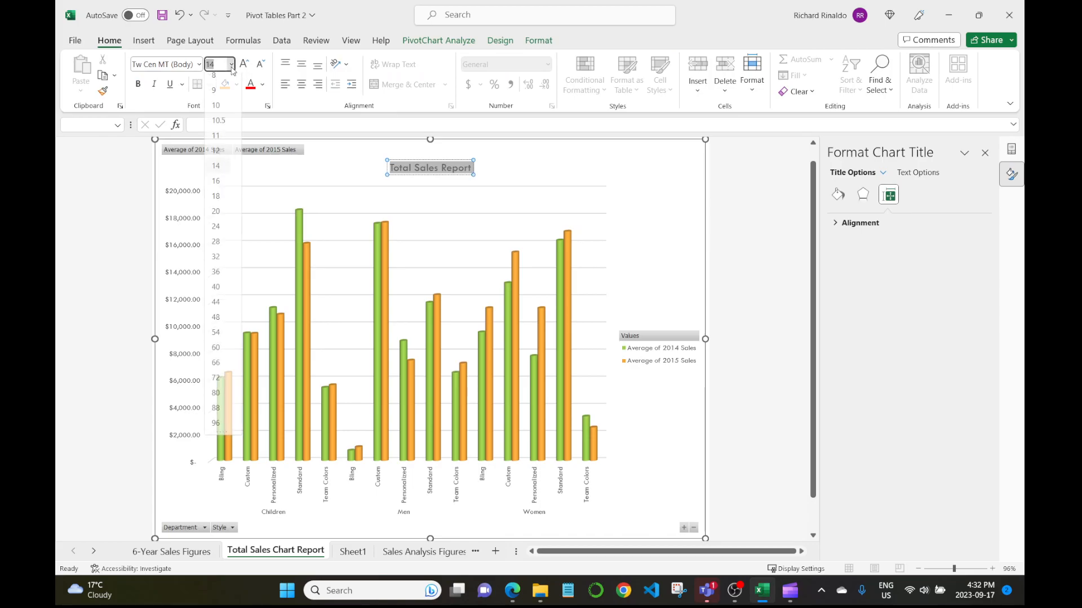
pyautogui.click(228, 222)
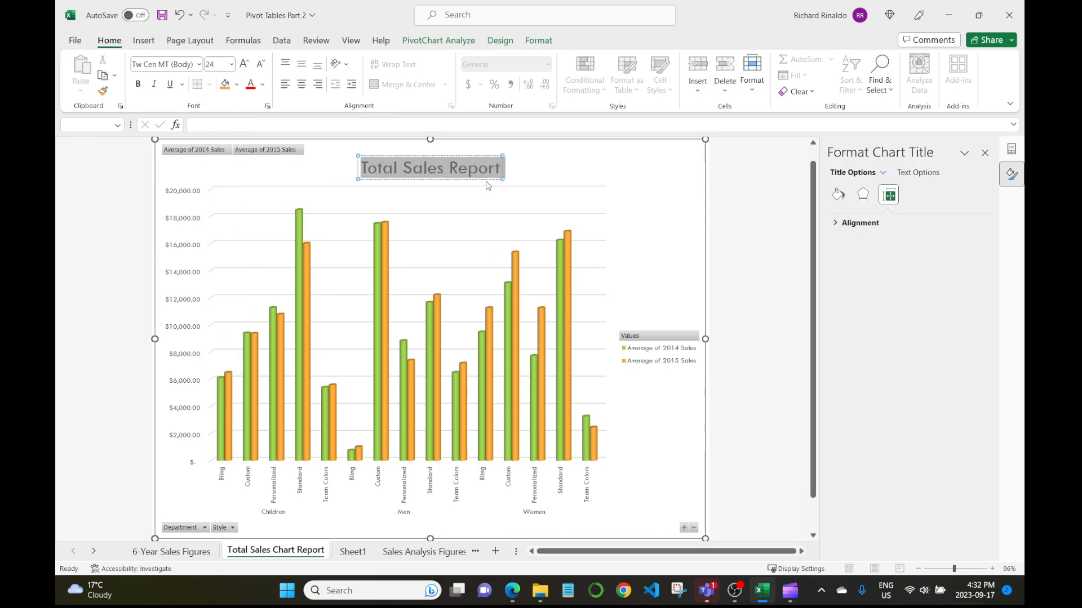
pyautogui.click(547, 169)
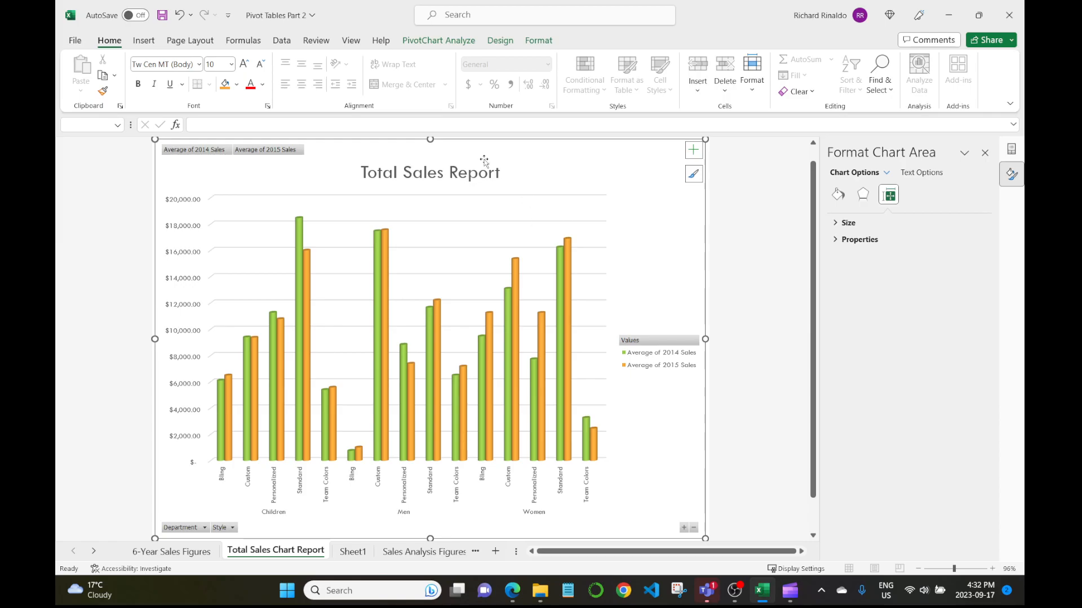
# - Move the chart legend to the Top position, beneath the chart title
pyautogui.click(439, 42)
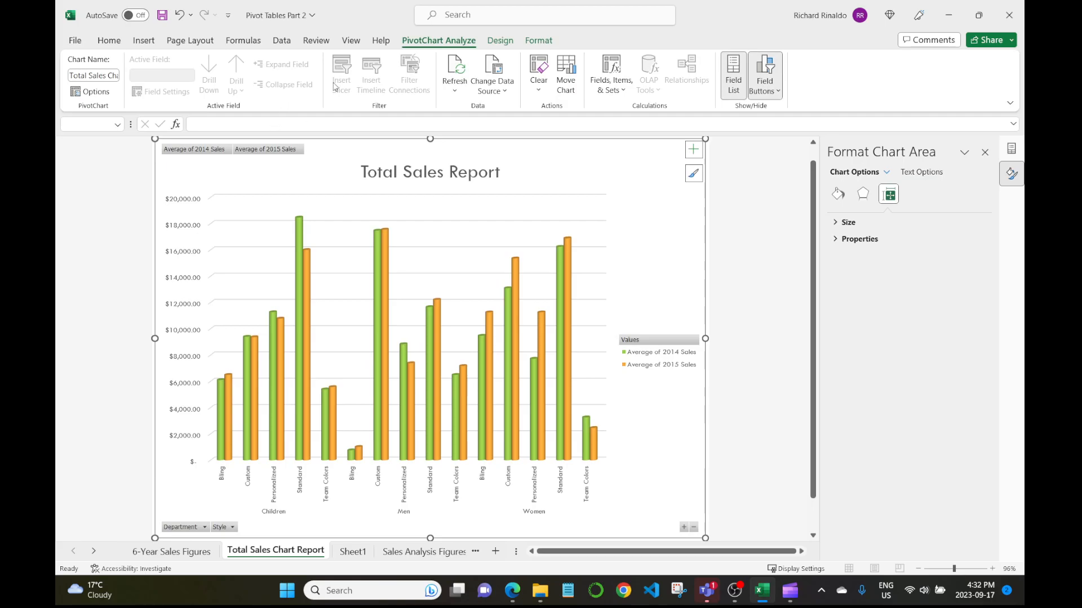
pyautogui.click(498, 42)
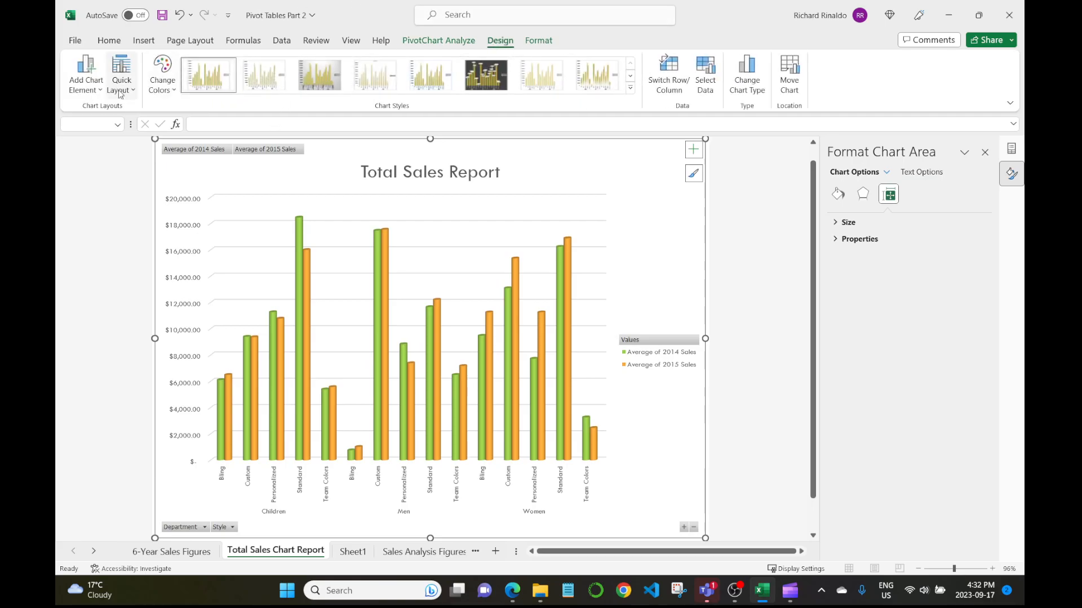
pyautogui.click(86, 84)
pyautogui.moveTo(114, 245)
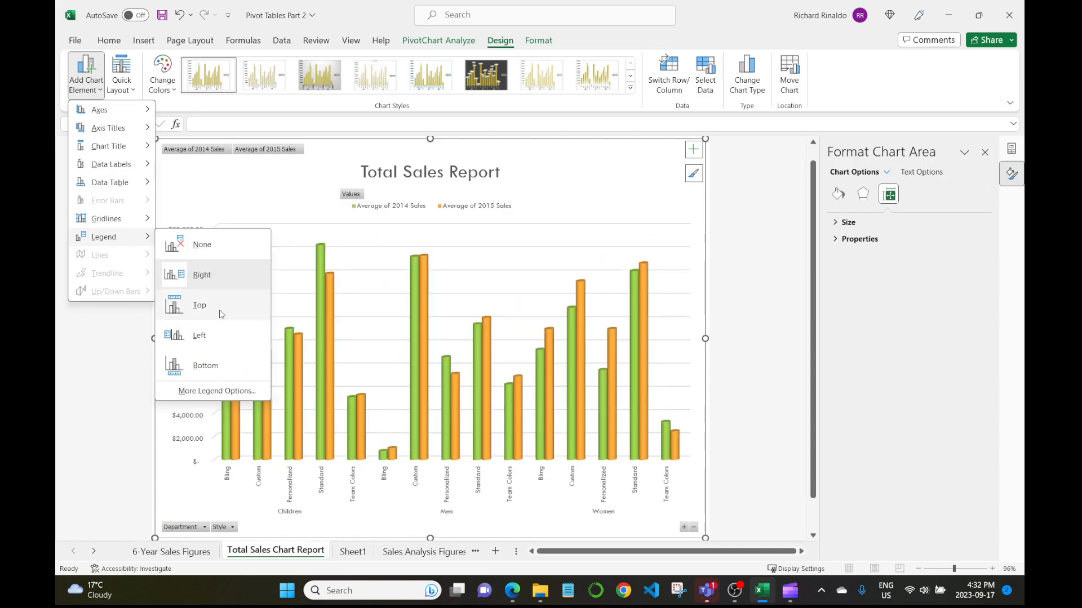
pyautogui.click(220, 313)
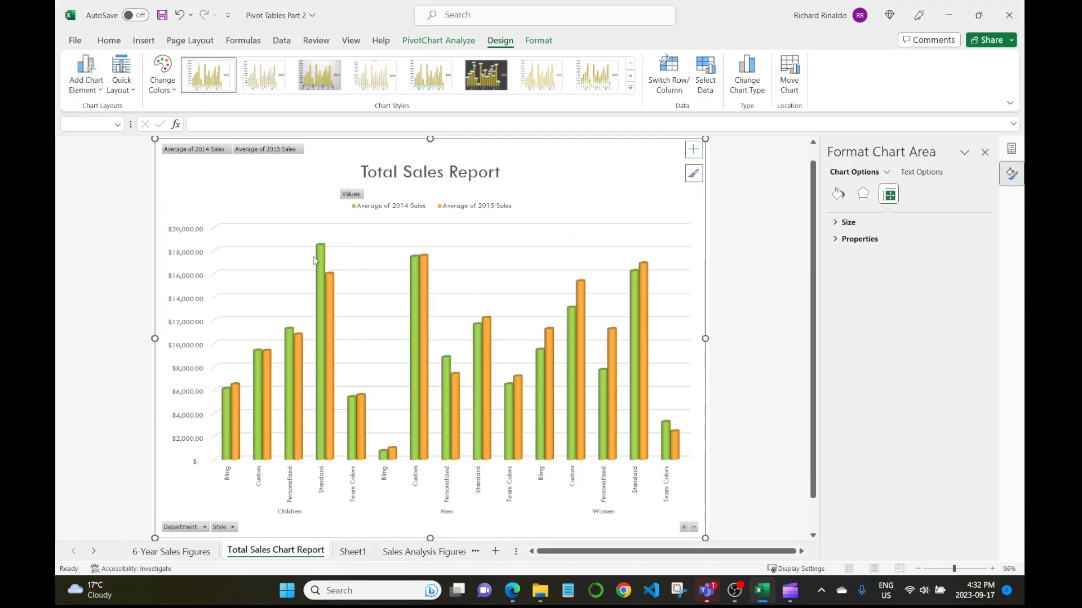
# - Set the legend's font size to 12
pyautogui.click(415, 209)
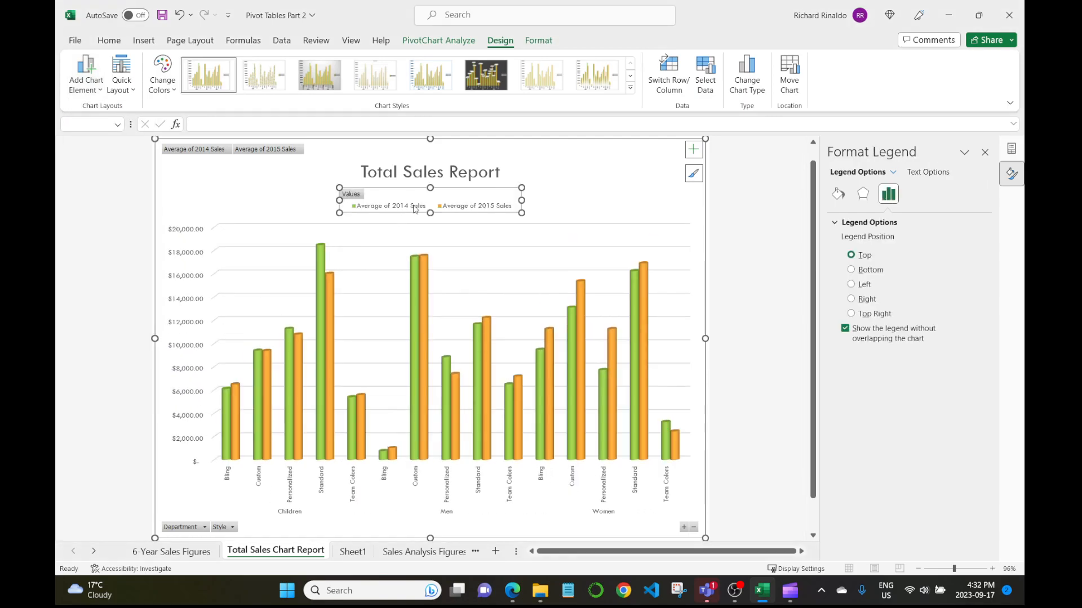
pyautogui.click(109, 40)
pyautogui.click(231, 64)
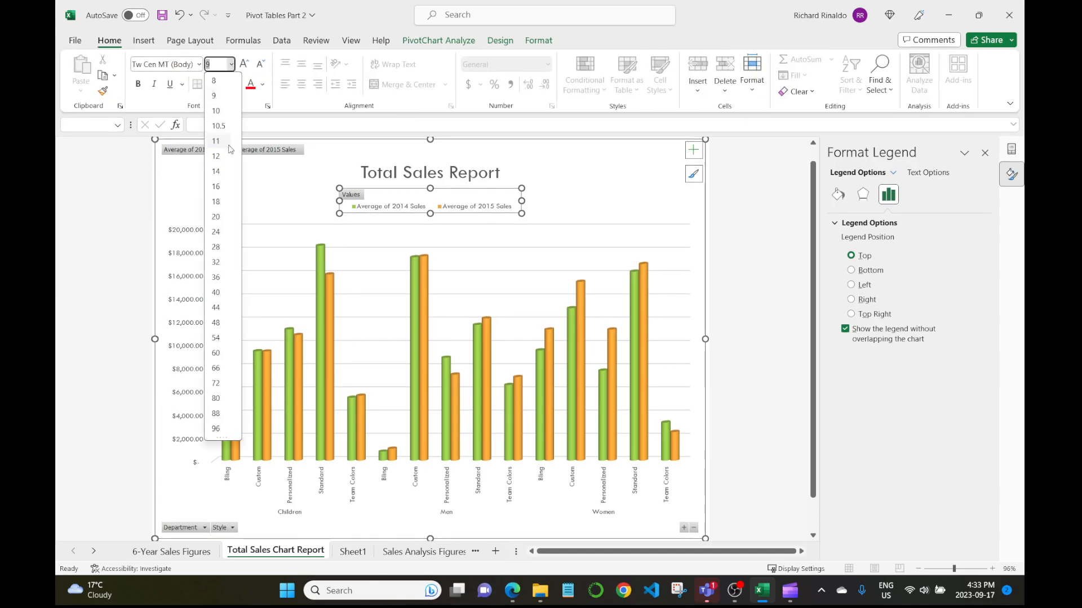
pyautogui.click(224, 161)
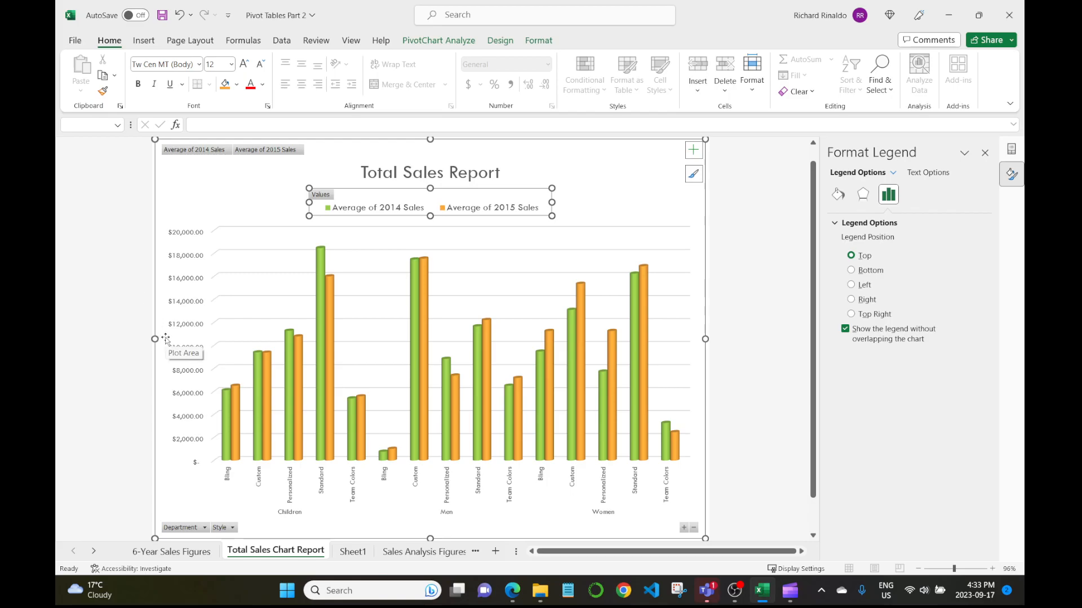
# - Filter the chart's Department field to show only Children and Men
pyautogui.moveTo(292, 430)
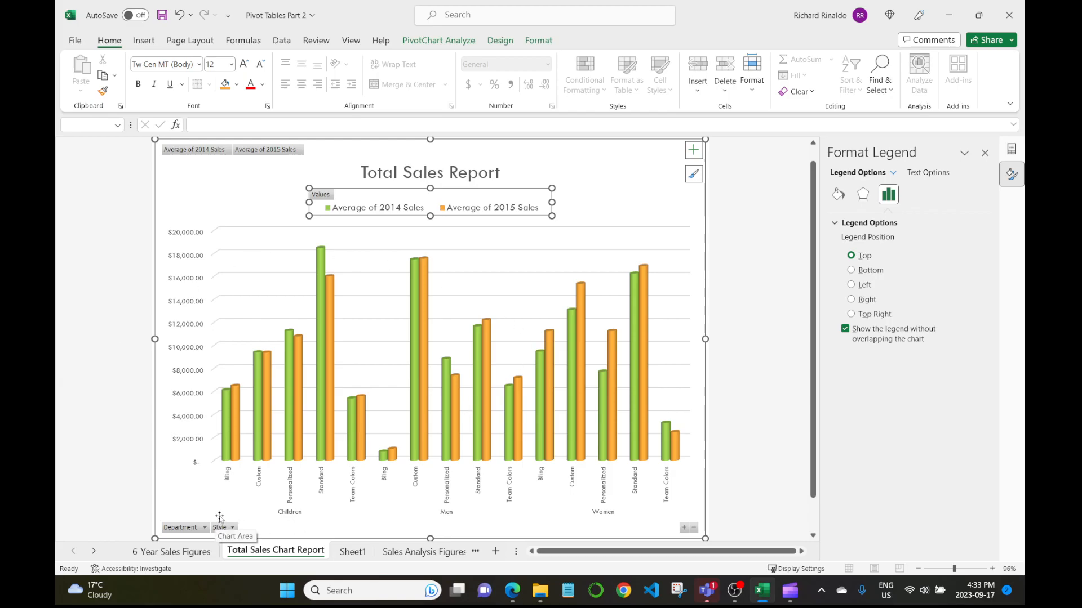
pyautogui.click(204, 528)
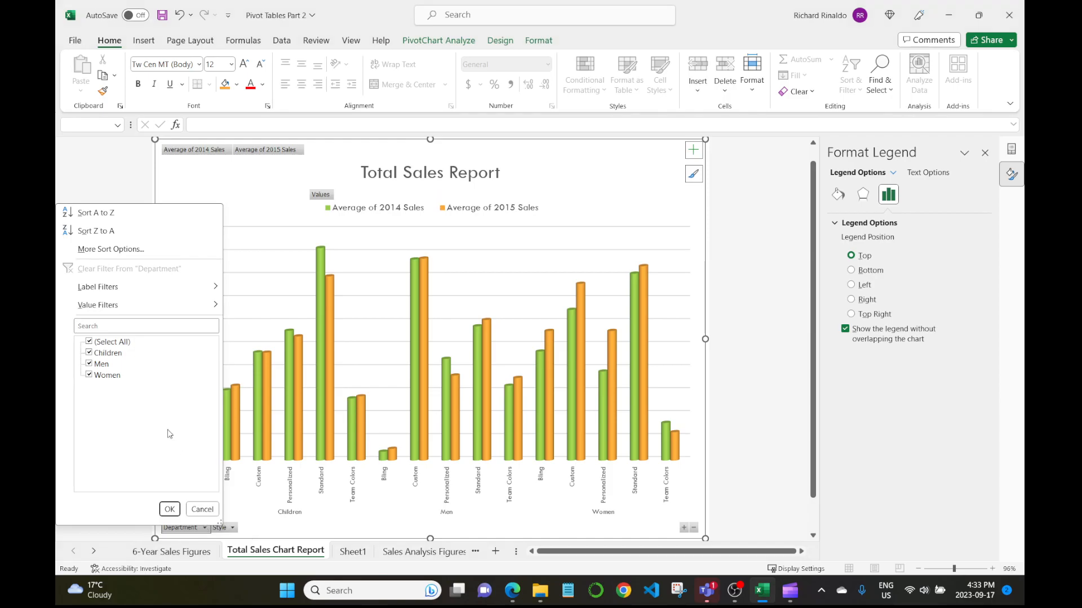
pyautogui.click(89, 342)
pyautogui.click(89, 353)
pyautogui.click(90, 365)
pyautogui.click(169, 509)
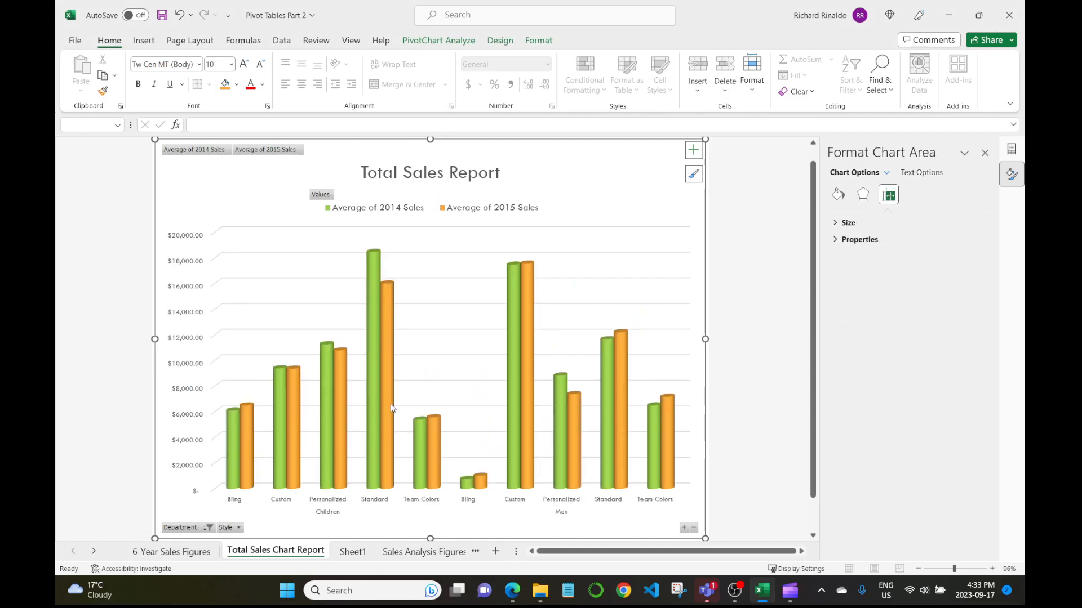
# - Select all departments again in the chart's Department filter
pyautogui.click(207, 527)
pyautogui.click(89, 342)
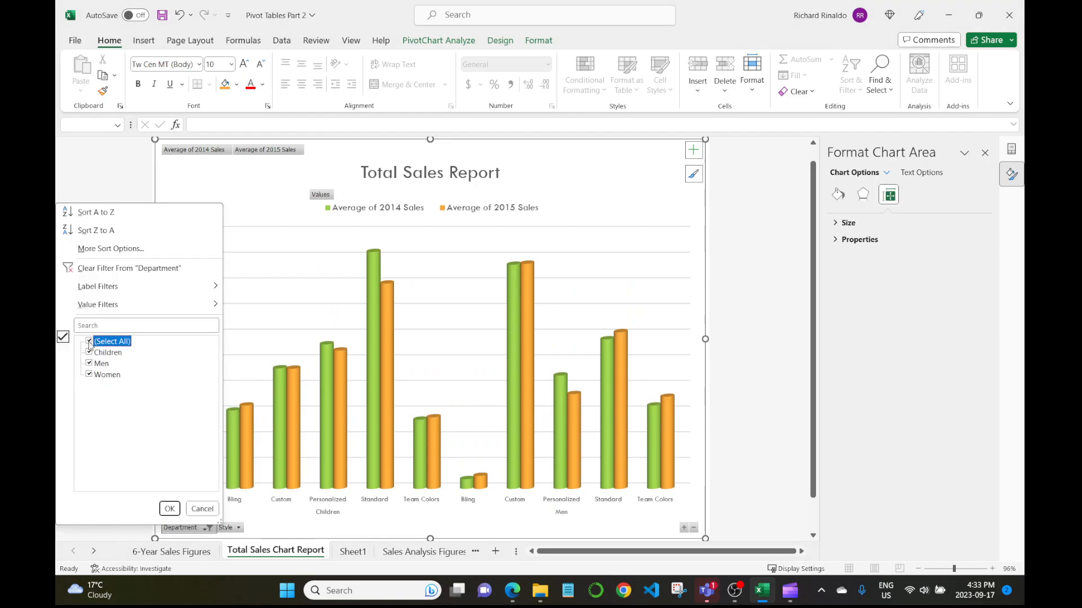
pyautogui.click(169, 509)
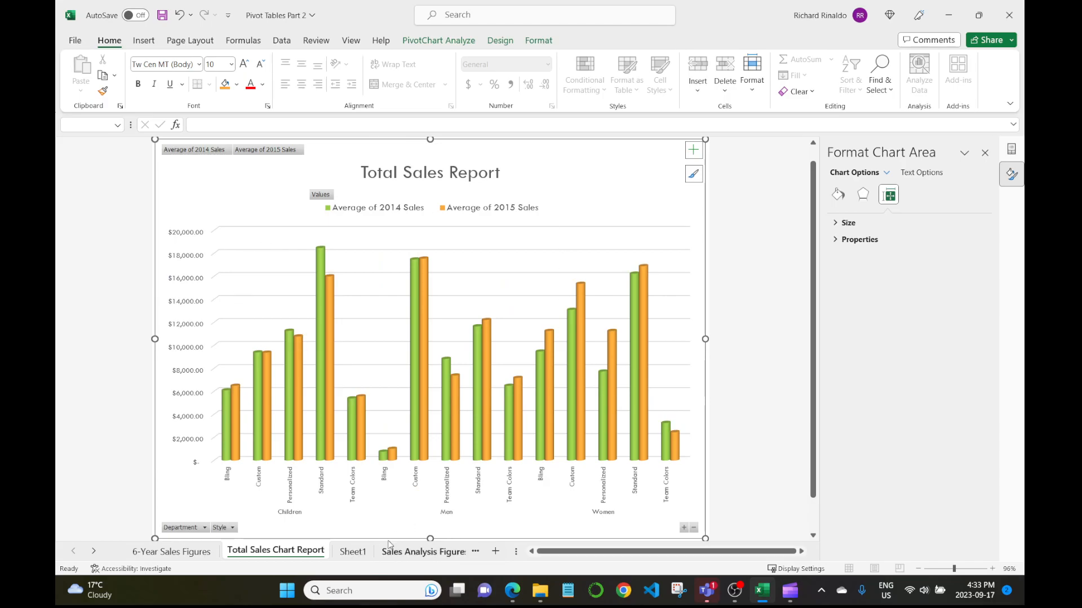
# - Filter the chart's Style field to show only Bling and Custom
pyautogui.click(232, 528)
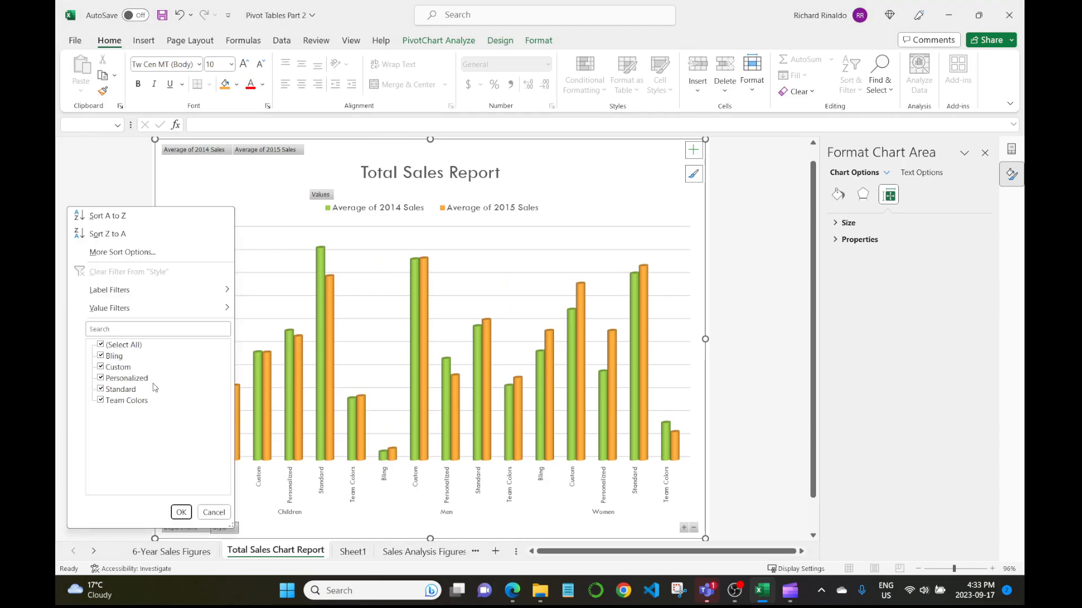
pyautogui.click(101, 344)
pyautogui.click(101, 356)
pyautogui.click(101, 367)
pyautogui.click(181, 512)
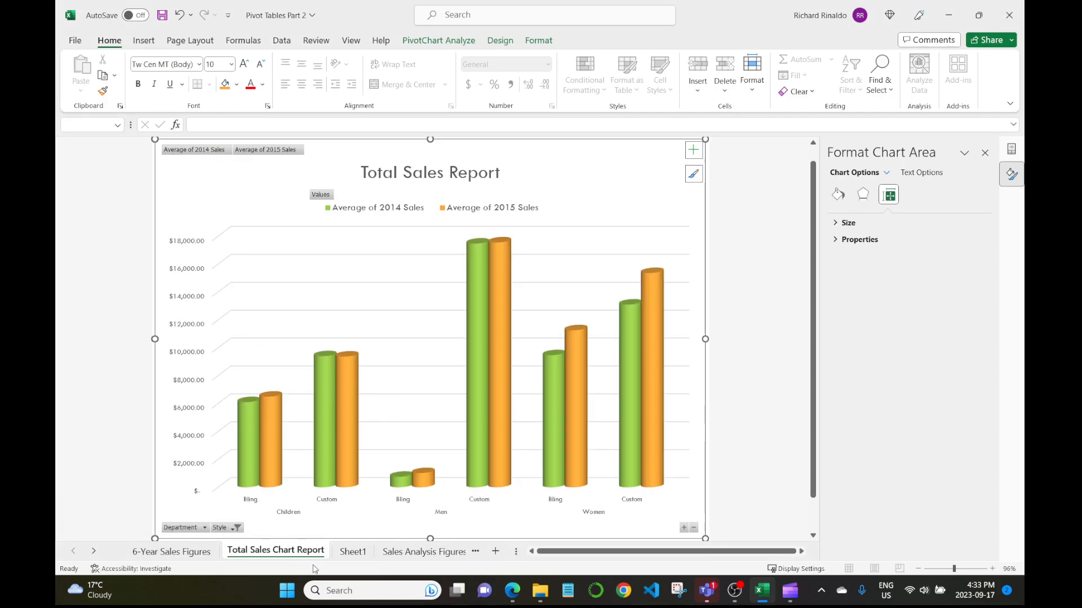
# - Check the style filter's effect on the Sheet1 PivotTable, then review the Department filter selections on the Total Sales Chart Report chart
pyautogui.click(354, 552)
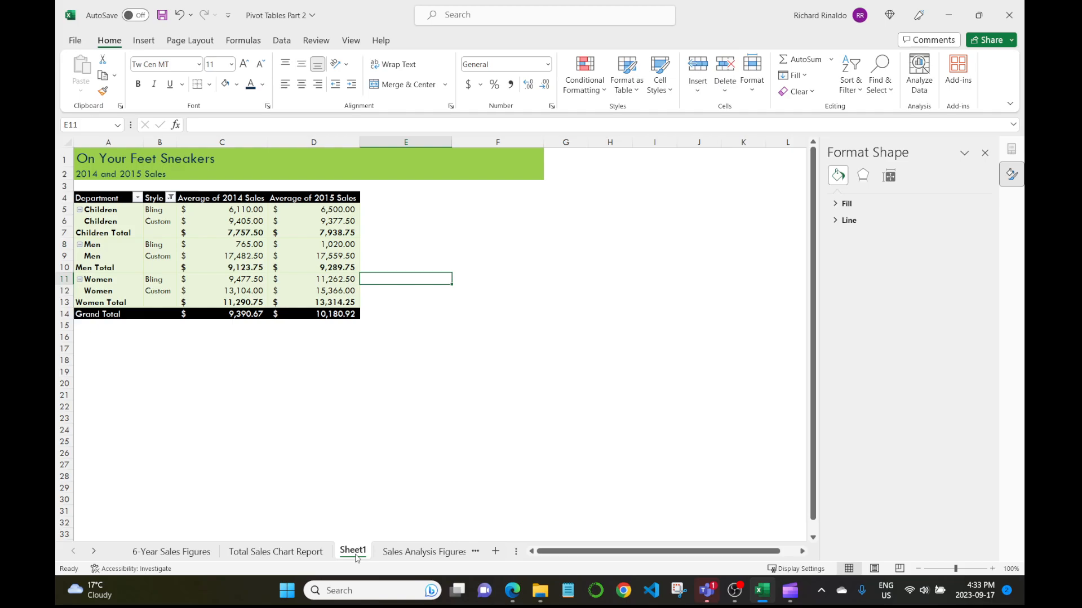
pyautogui.click(279, 552)
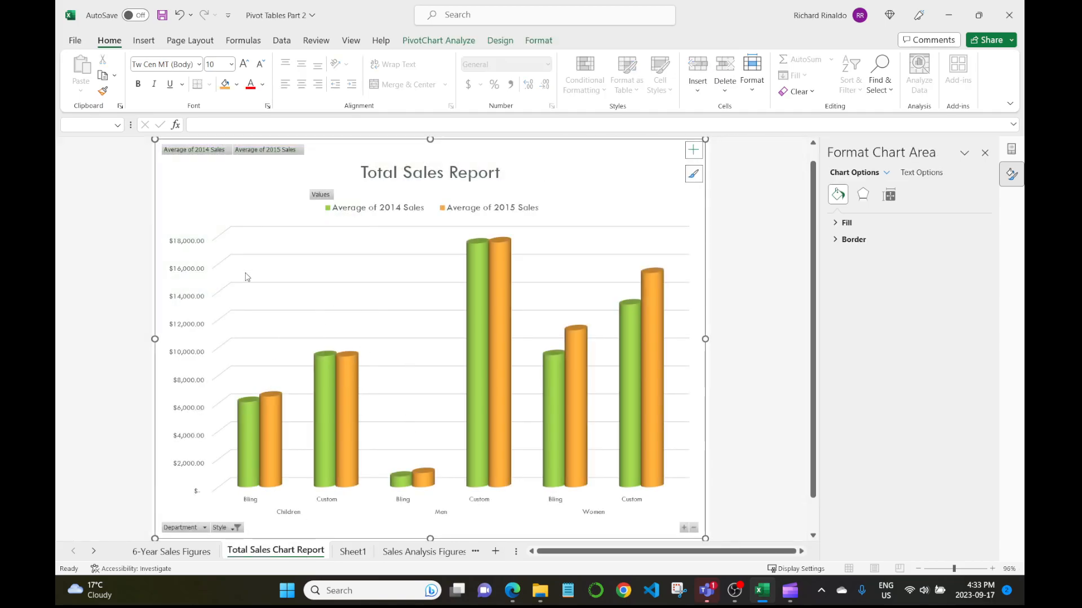
pyautogui.click(204, 528)
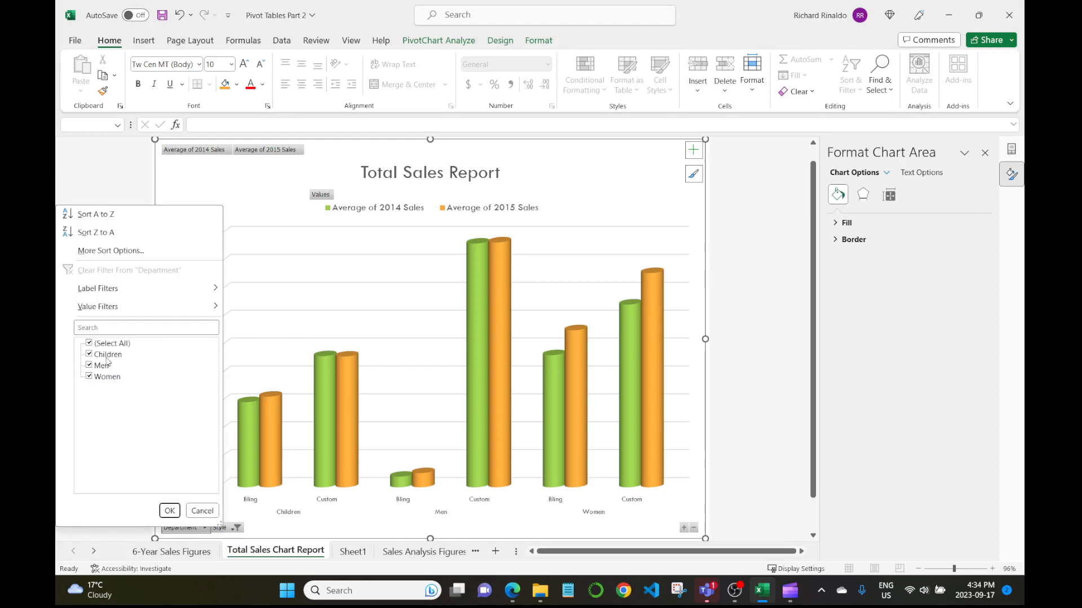
pyautogui.click(169, 510)
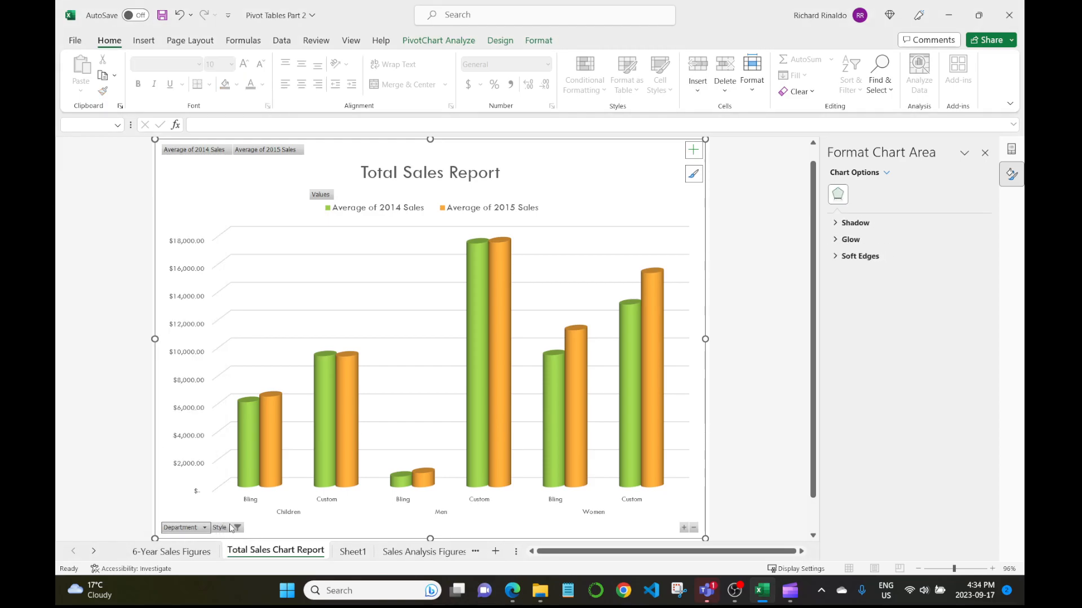
# - Select all styles again in the Style filter of the Total Sales Report chart
pyautogui.click(234, 528)
pyautogui.click(104, 343)
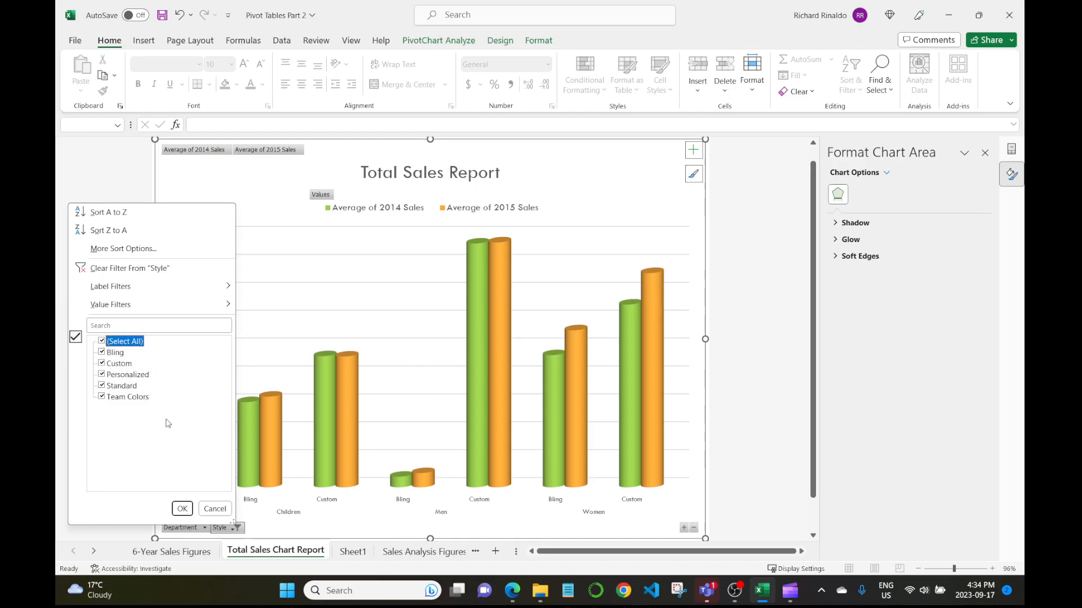
pyautogui.click(182, 509)
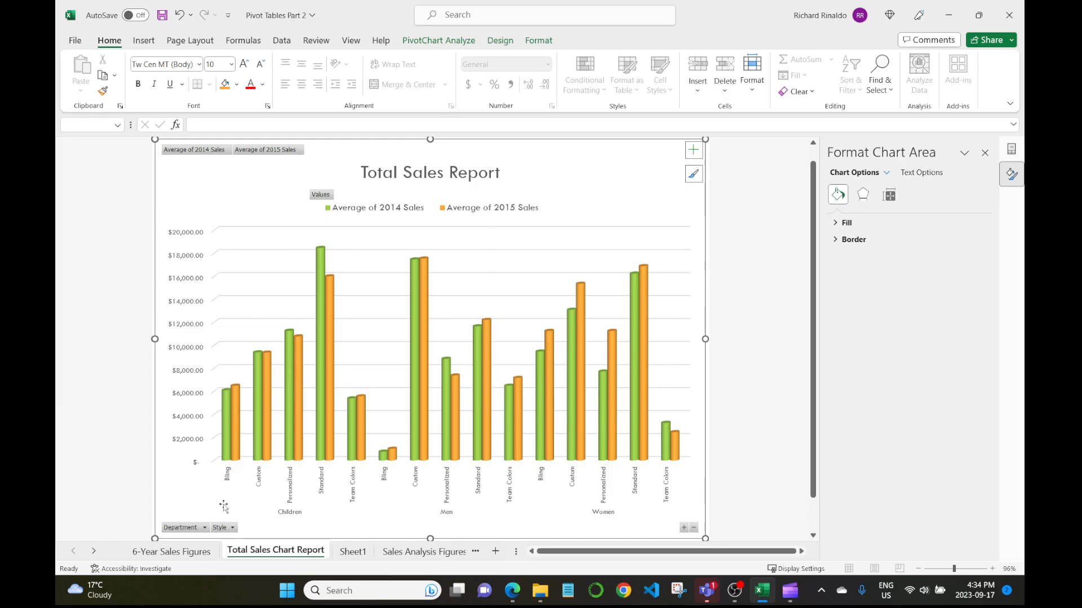
# - Filter the Total Sales Report chart's Department field to show only Children and Men, leaving out Women
pyautogui.click(204, 528)
pyautogui.click(89, 341)
pyautogui.click(89, 353)
pyautogui.click(89, 364)
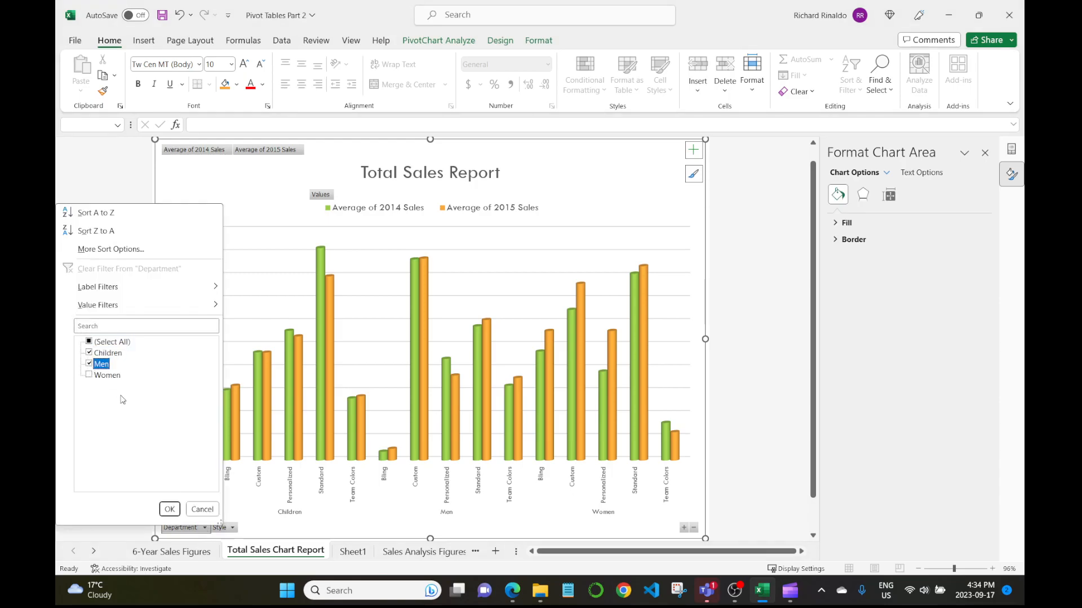
pyautogui.click(169, 509)
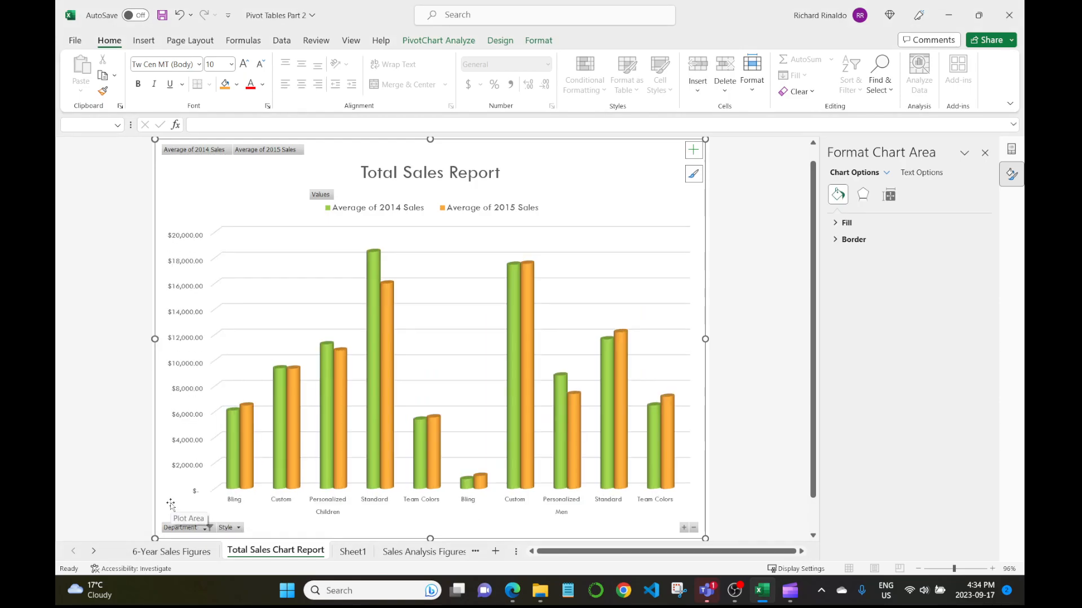
# - Review the chart's Style filter selections, then check the department filter's effect on the Sheet1 PivotTable
pyautogui.click(233, 529)
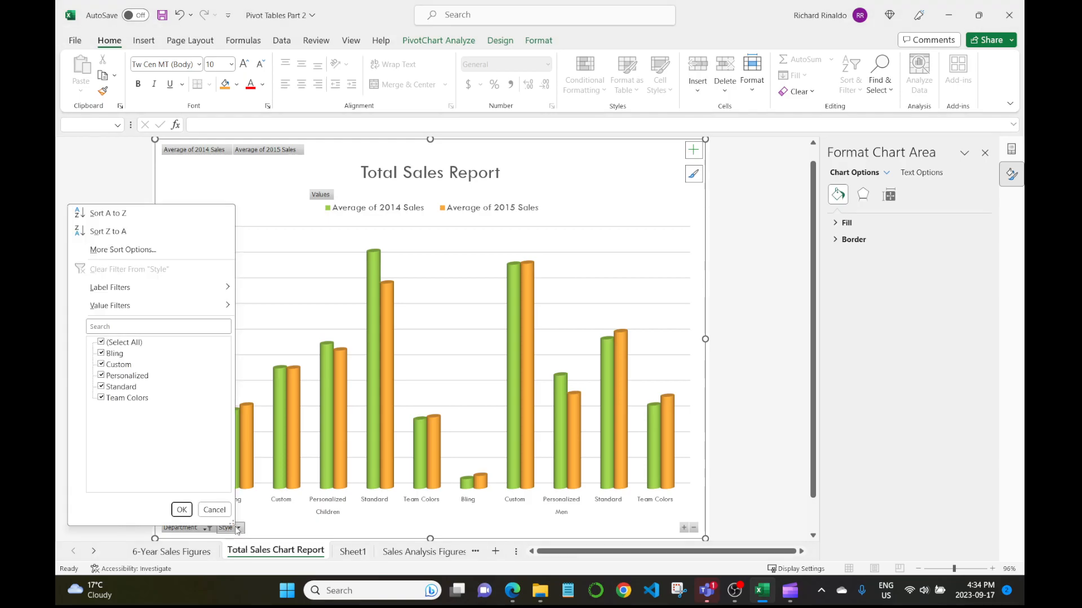
pyautogui.click(182, 510)
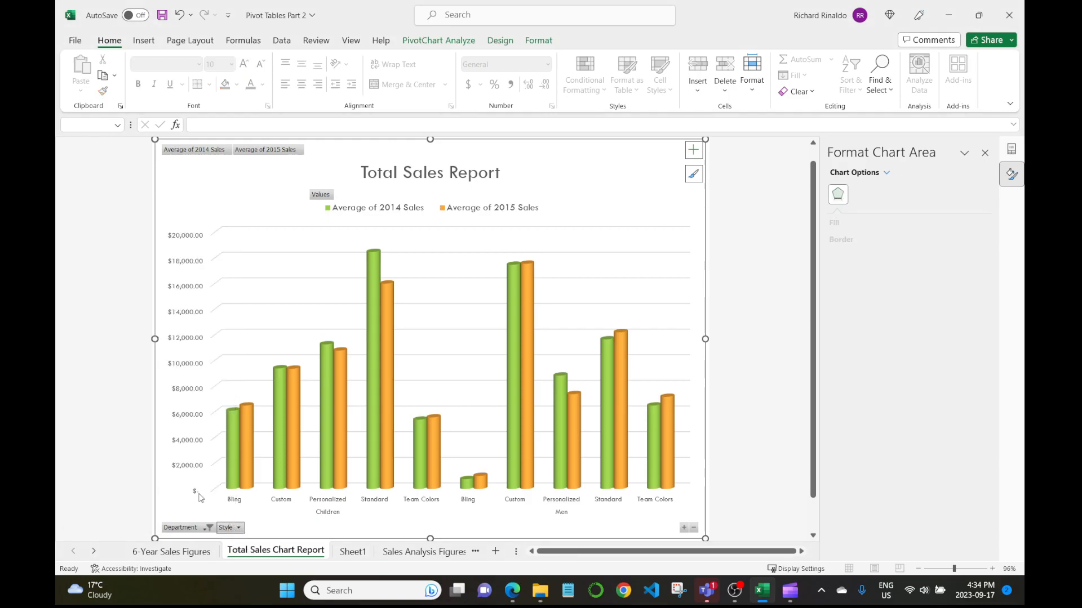
pyautogui.click(353, 551)
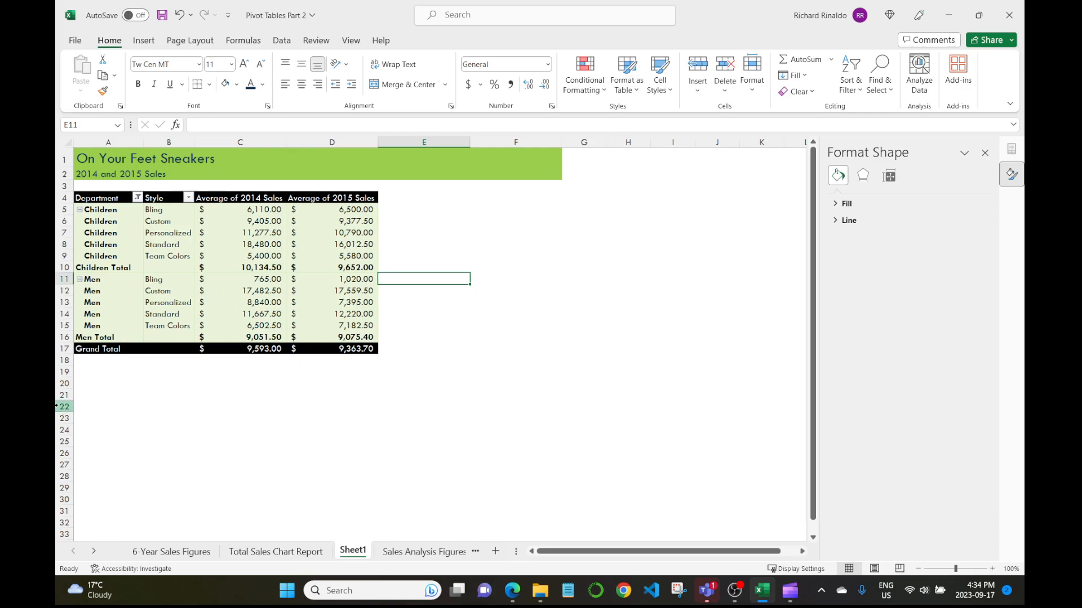
pyautogui.moveTo(264, 270)
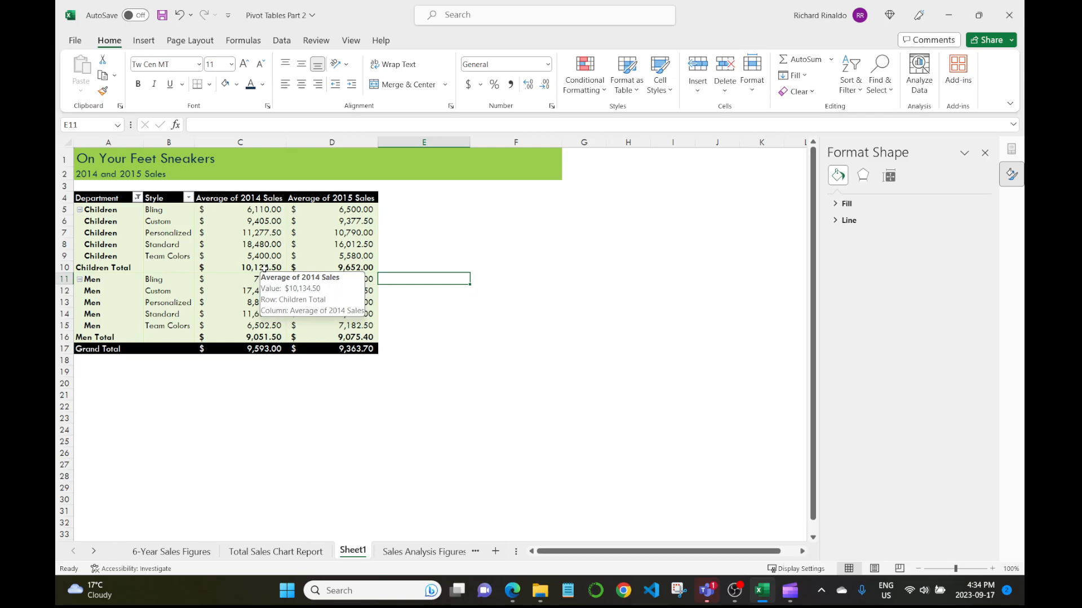
# - Insert a clustered column PivotChart on Sheet1 from the existing PivotTable and review its Department filter selections
pyautogui.click(265, 246)
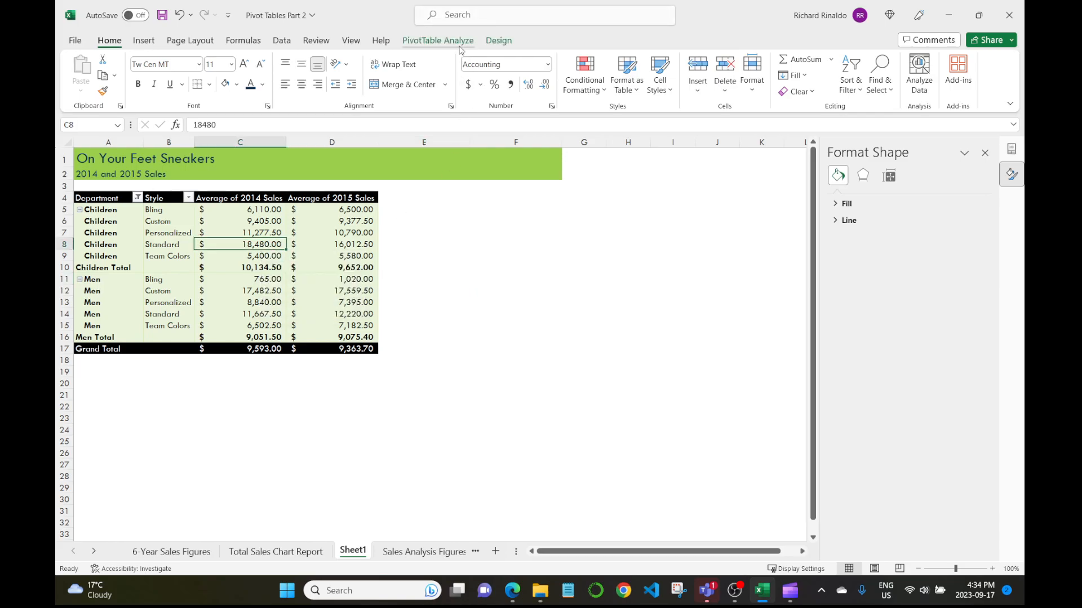
pyautogui.click(461, 43)
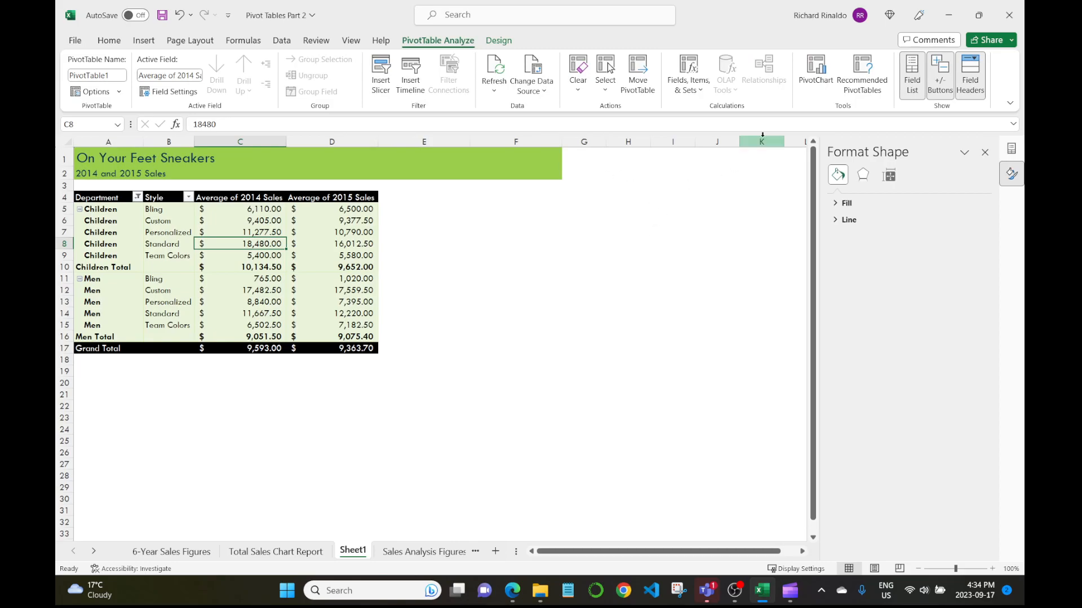
pyautogui.click(815, 70)
pyautogui.moveTo(517, 272)
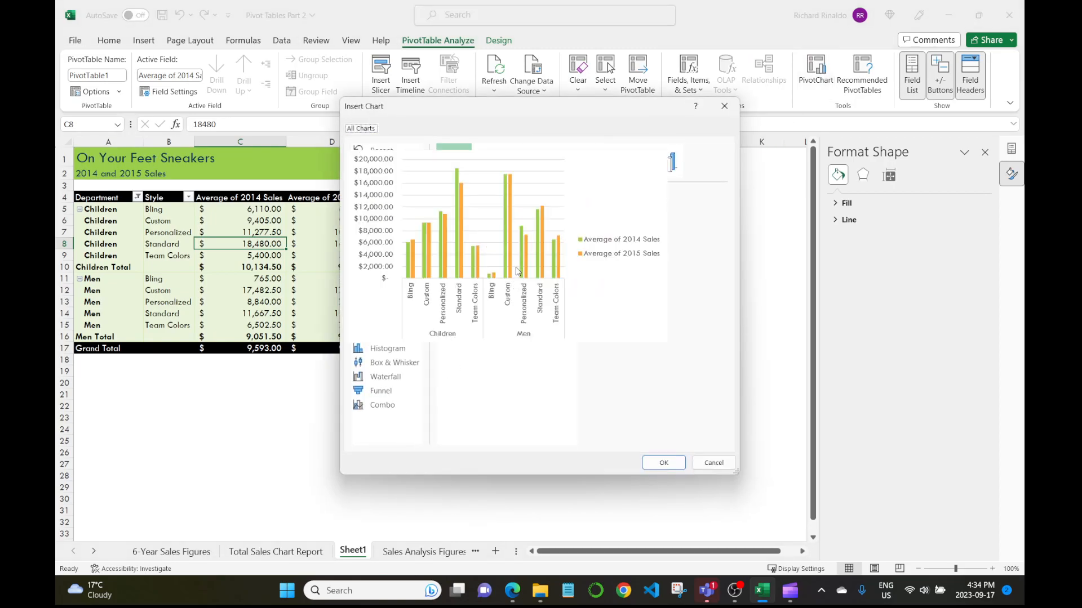
pyautogui.click(665, 463)
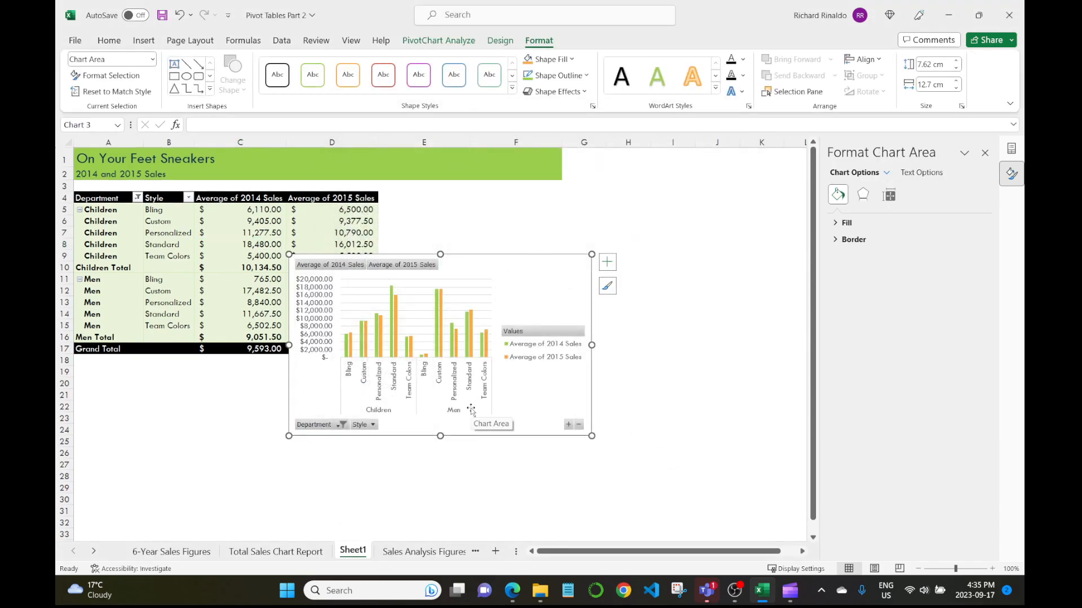
pyautogui.click(337, 425)
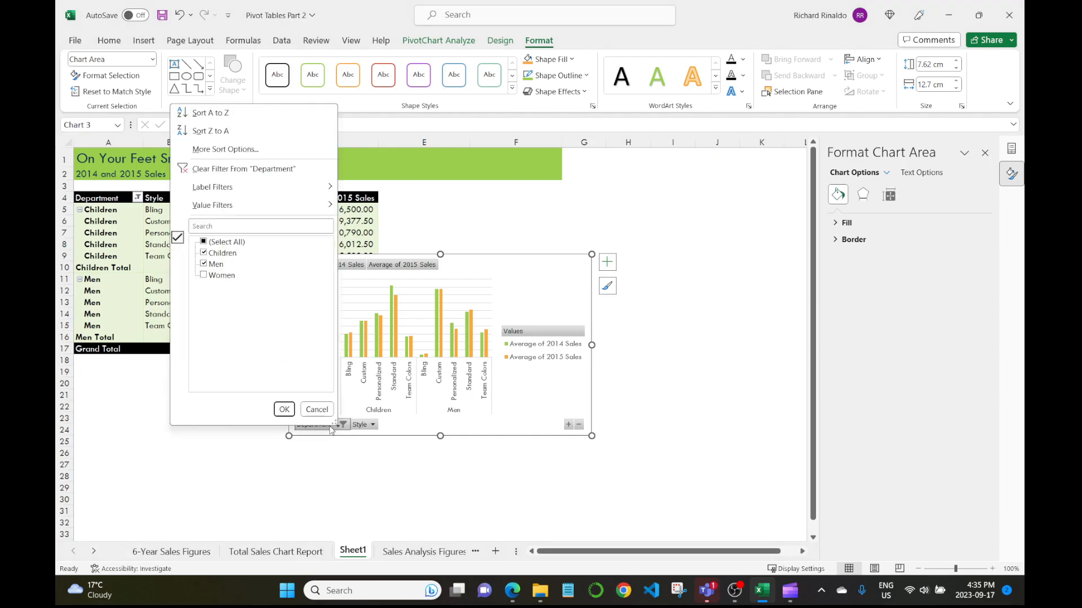
pyautogui.click(317, 410)
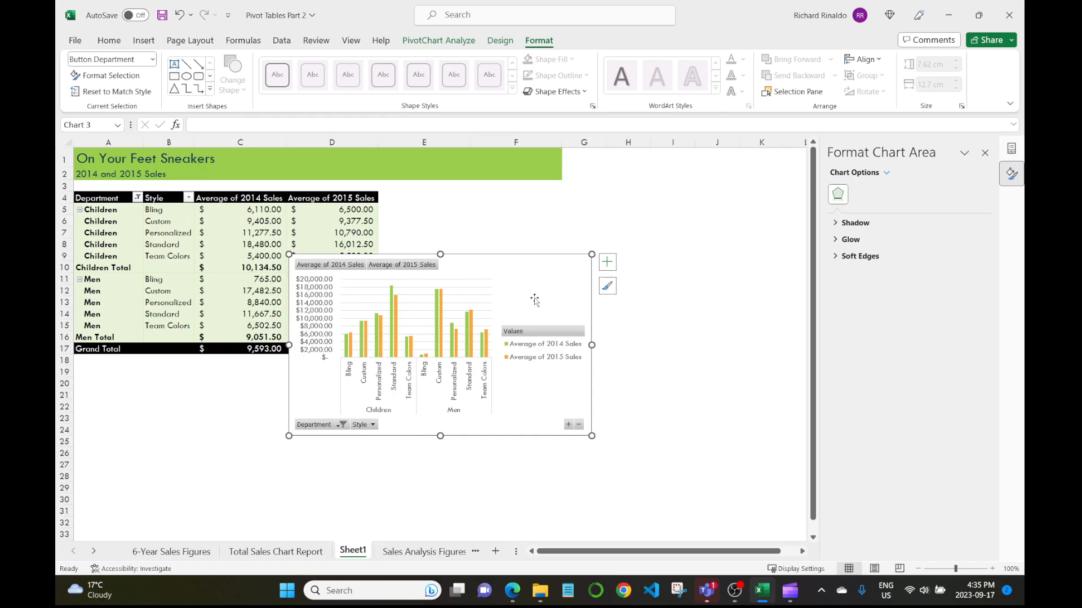
# - Close the Format Shape pane and replace the Style field with Sales Venue in the Sheet1 PivotTable's rows, below Department
pyautogui.click(360, 221)
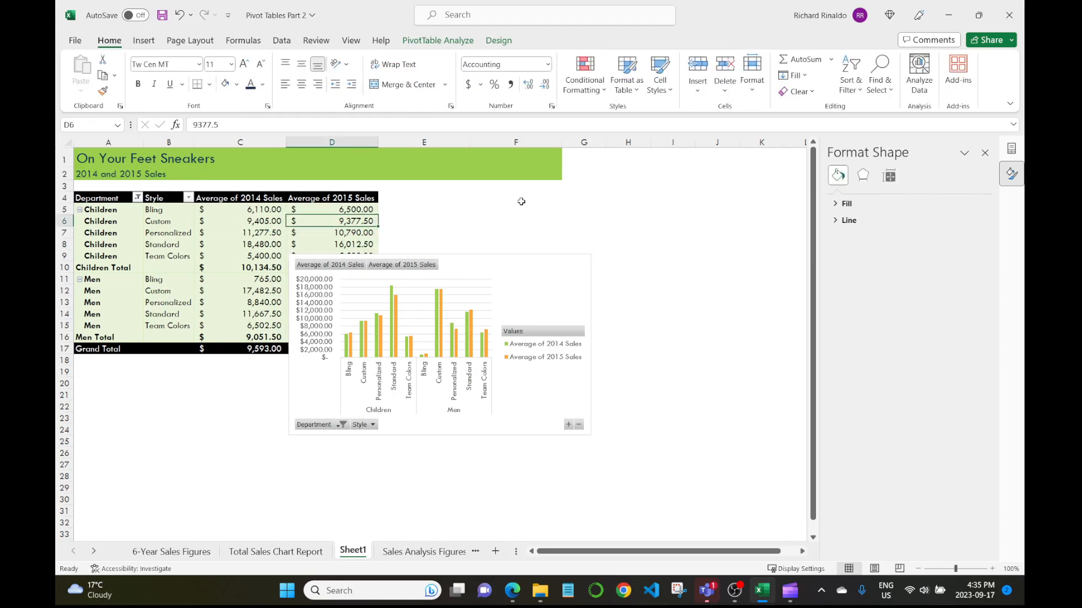
pyautogui.click(985, 153)
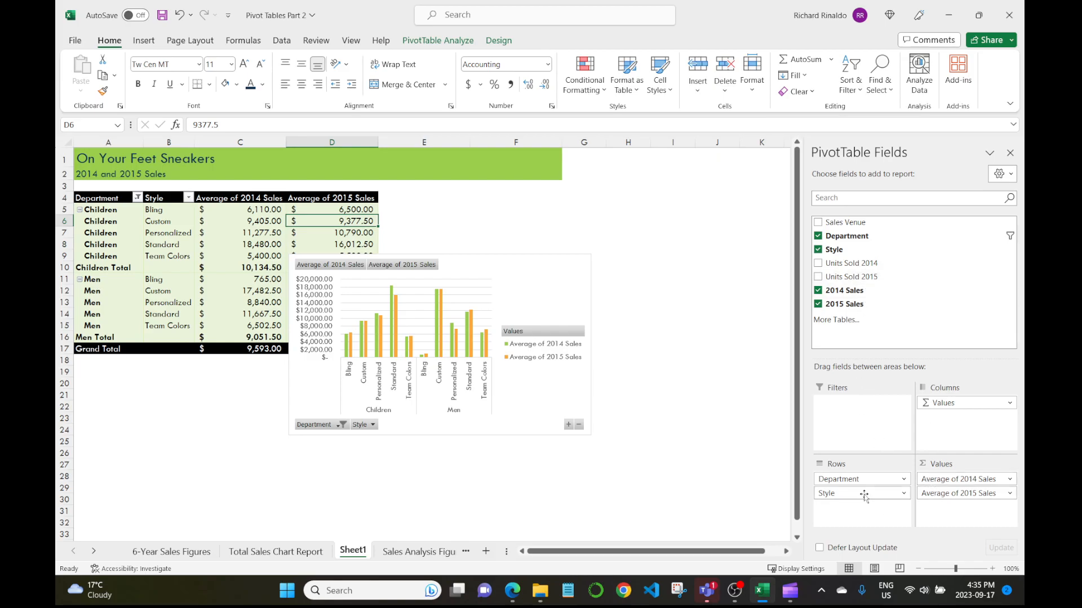
pyautogui.moveTo(862, 496); pyautogui.dragTo(916, 307)
pyautogui.moveTo(855, 226); pyautogui.dragTo(876, 496)
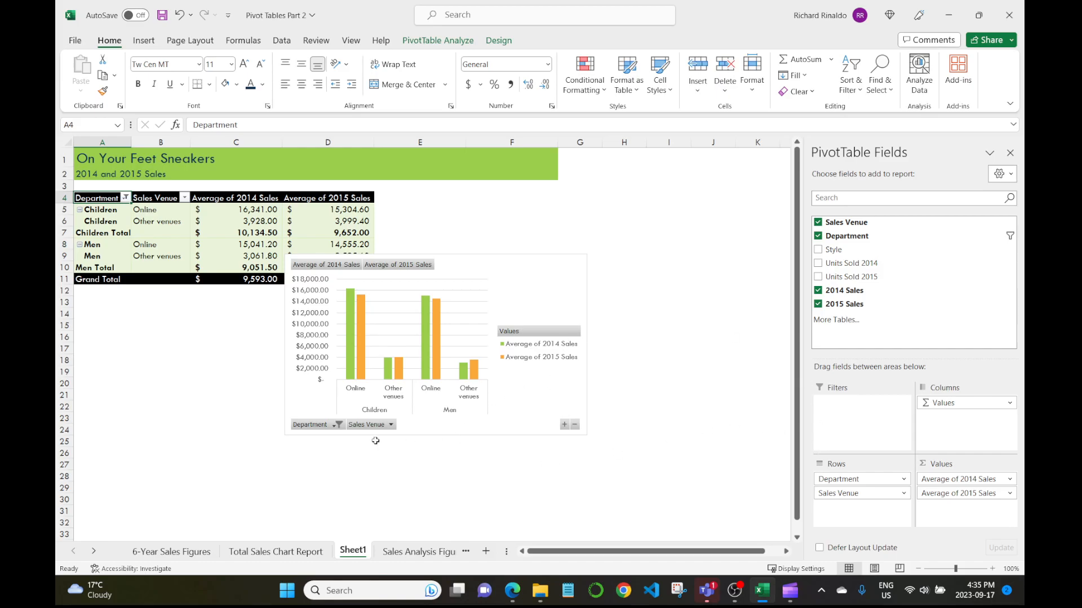
# - Include Women again in the Department filter of the Sheet1 PivotChart
pyautogui.click(336, 424)
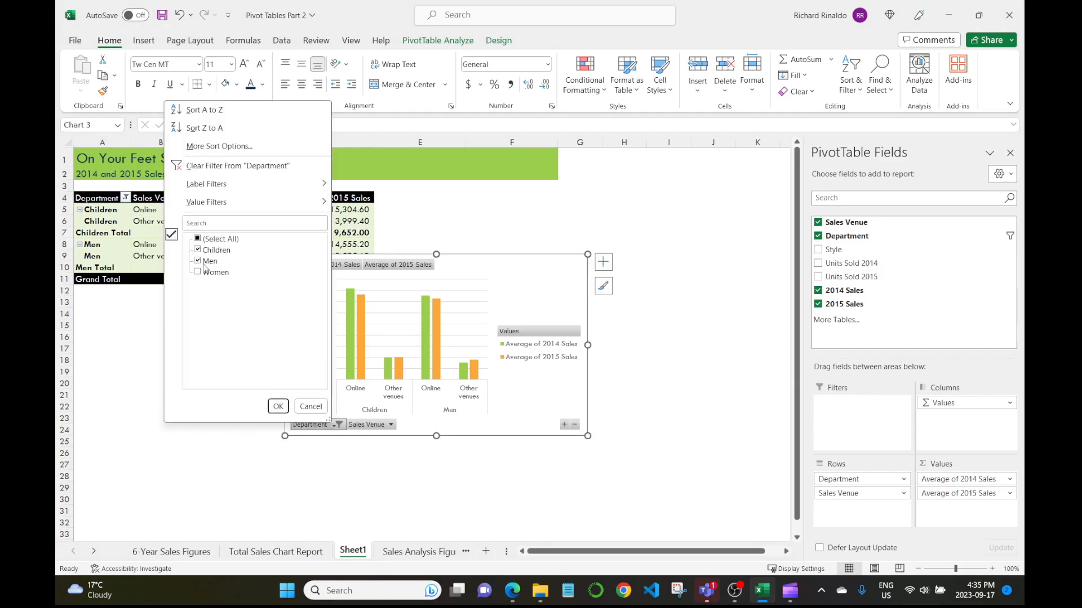
pyautogui.click(198, 272)
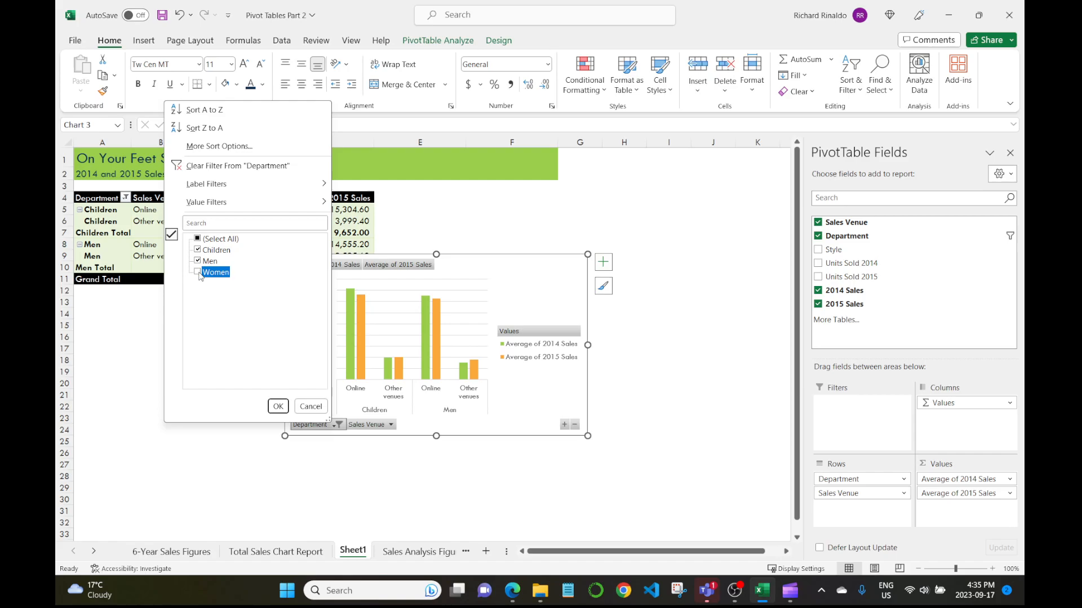
pyautogui.click(278, 407)
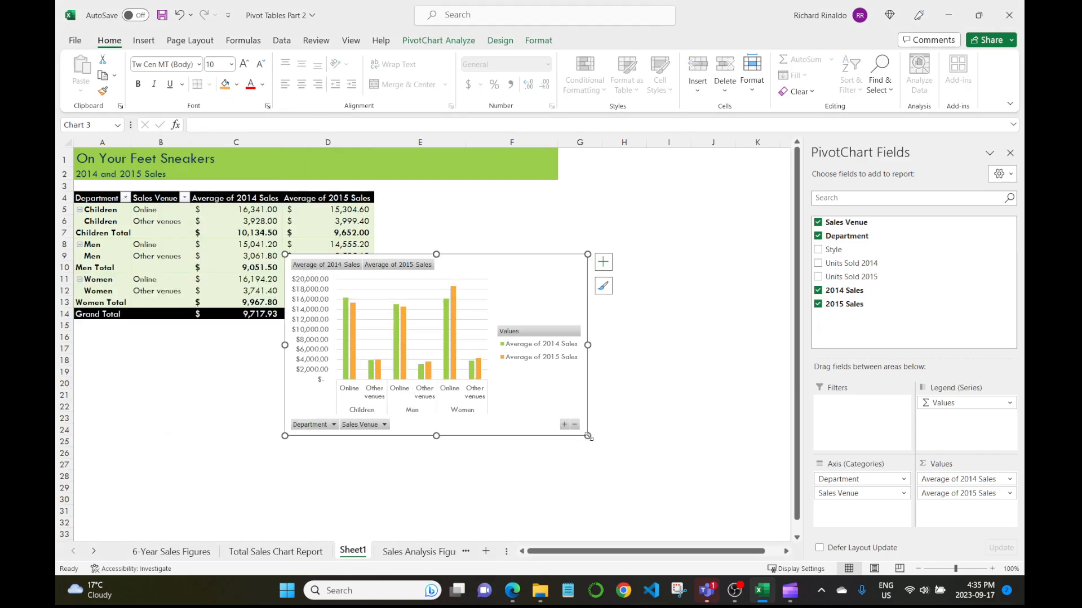
# - Enlarge the Sheet1 PivotChart and move it directly below the PivotTable
pyautogui.moveTo(587, 436); pyautogui.dragTo(662, 477)
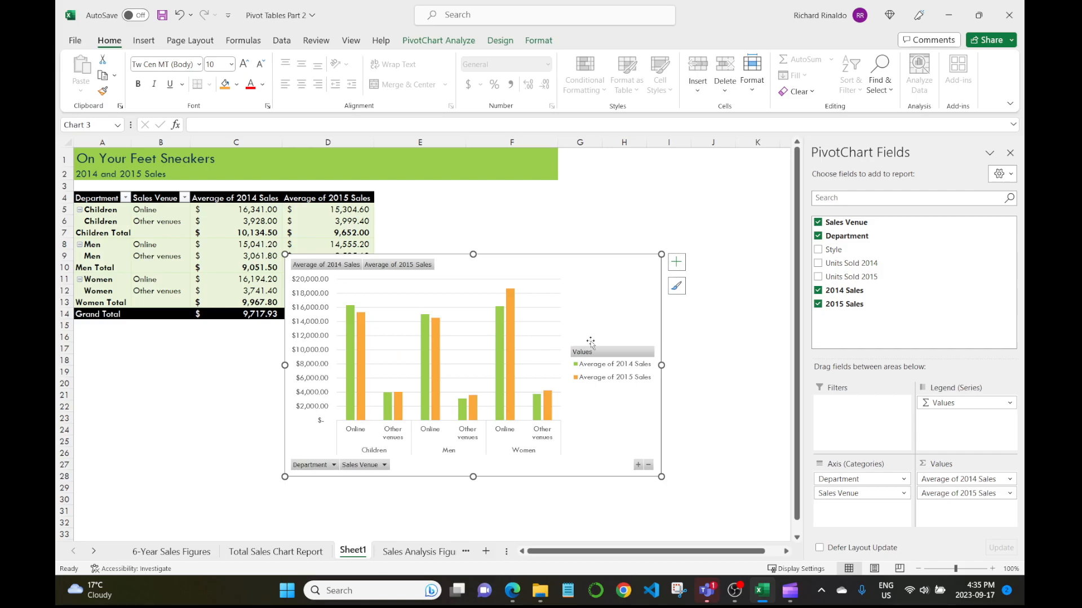
pyautogui.click(438, 40)
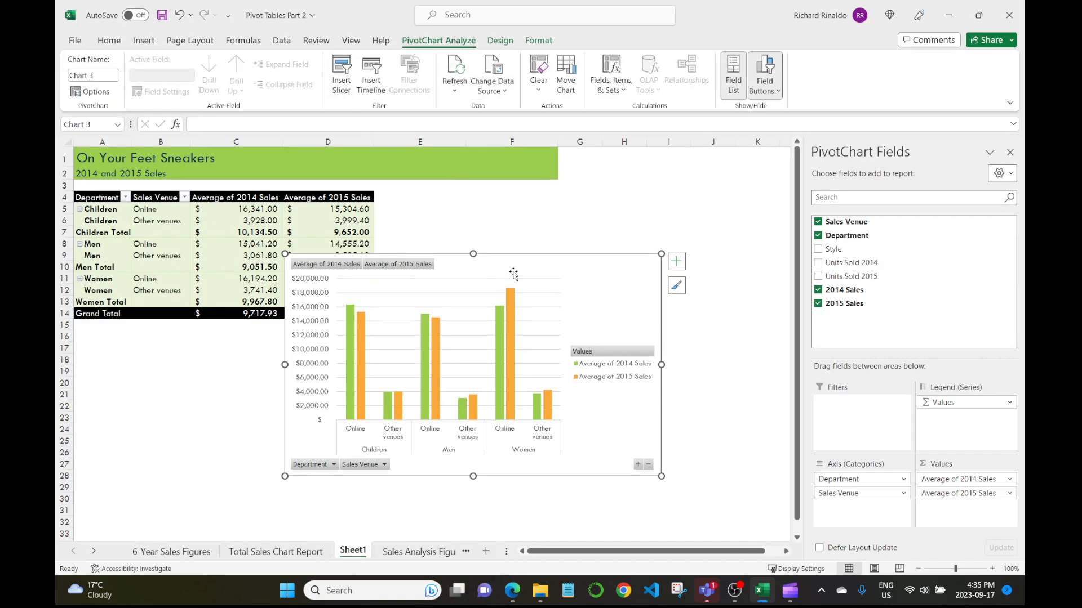
pyautogui.moveTo(519, 264); pyautogui.dragTo(315, 342)
pyautogui.click(495, 267)
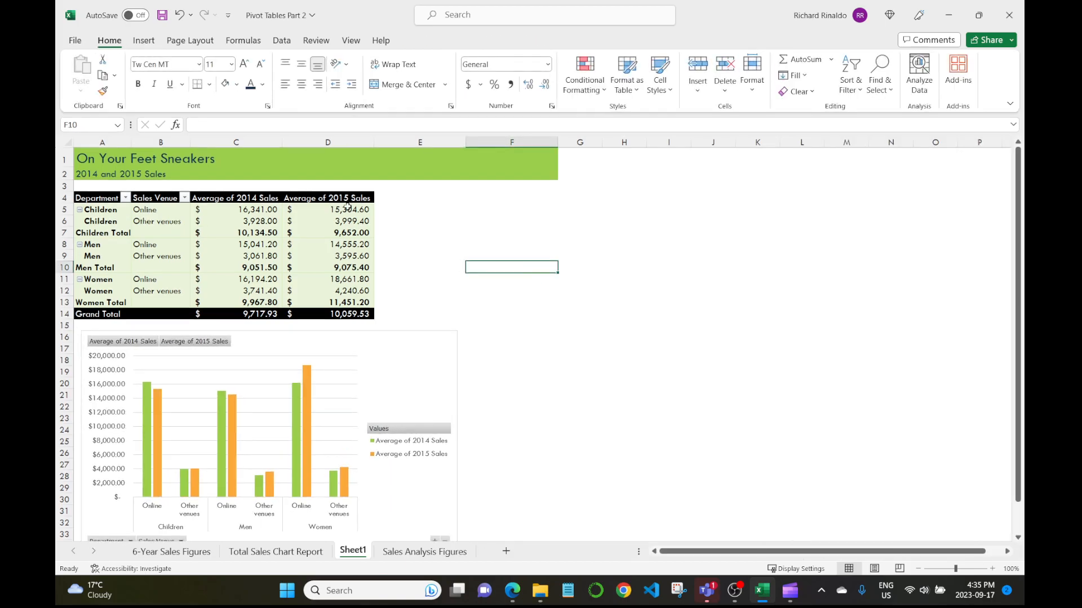
# - Insert slicers for Sales Venue, Department and Style for the Sheet1 PivotChart
pyautogui.click(387, 333)
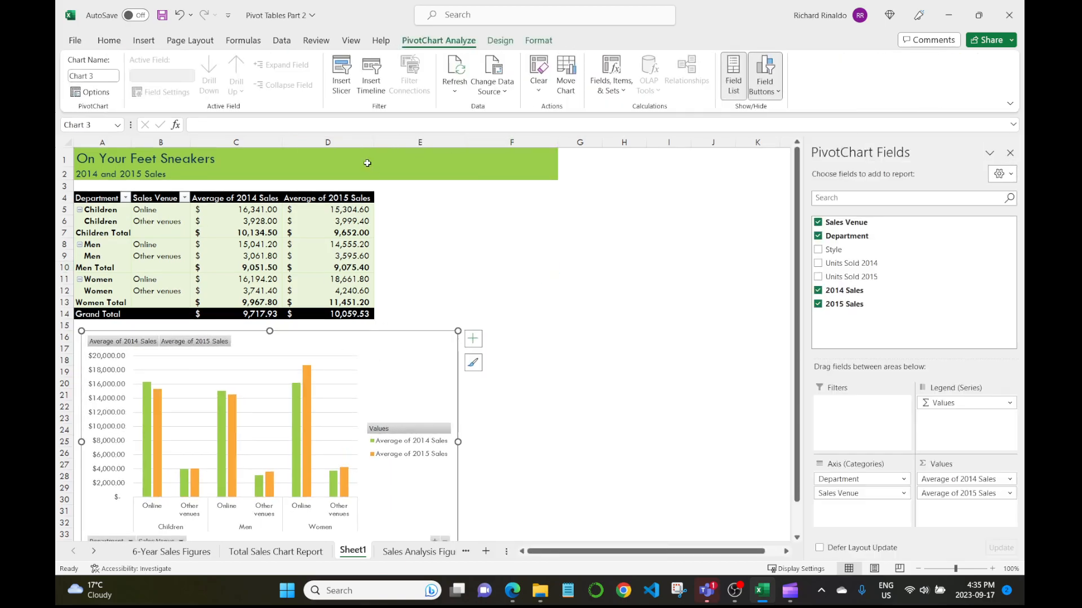
pyautogui.click(346, 83)
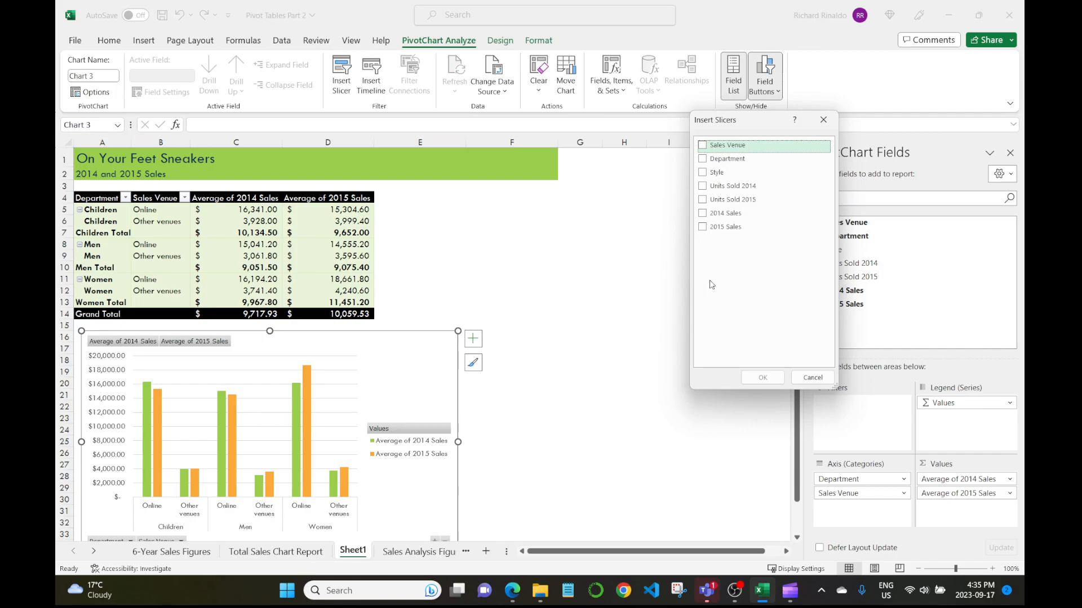
pyautogui.click(702, 147)
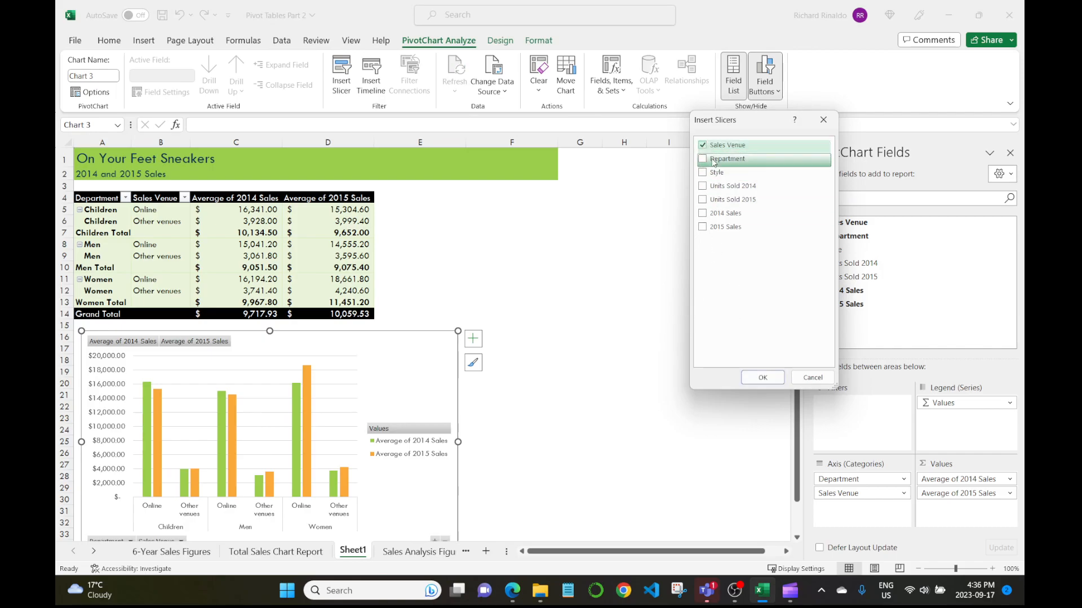
pyautogui.click(702, 159)
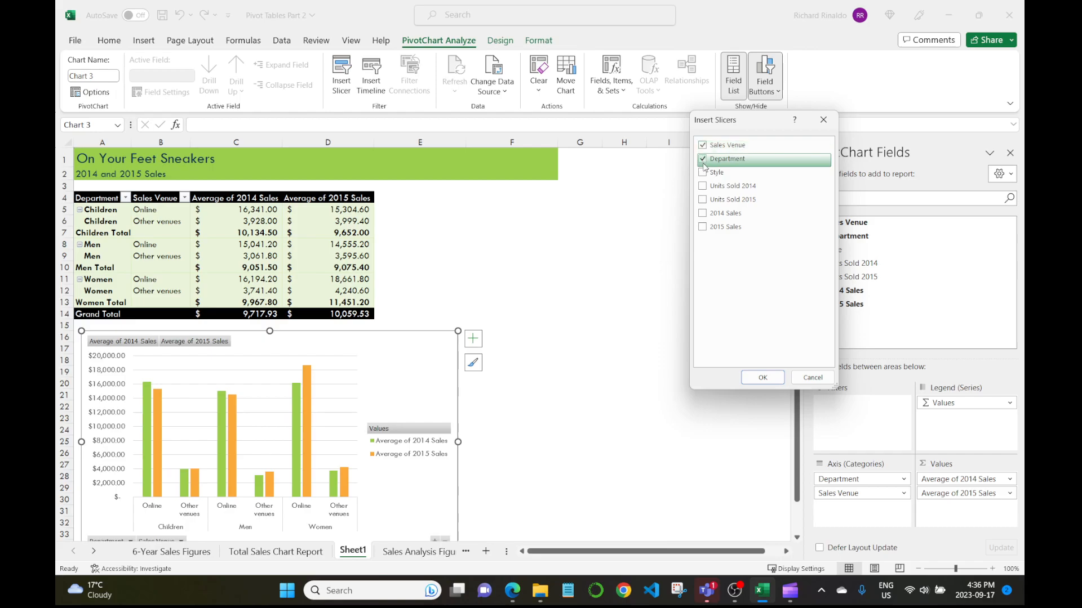
pyautogui.click(702, 172)
pyautogui.click(763, 378)
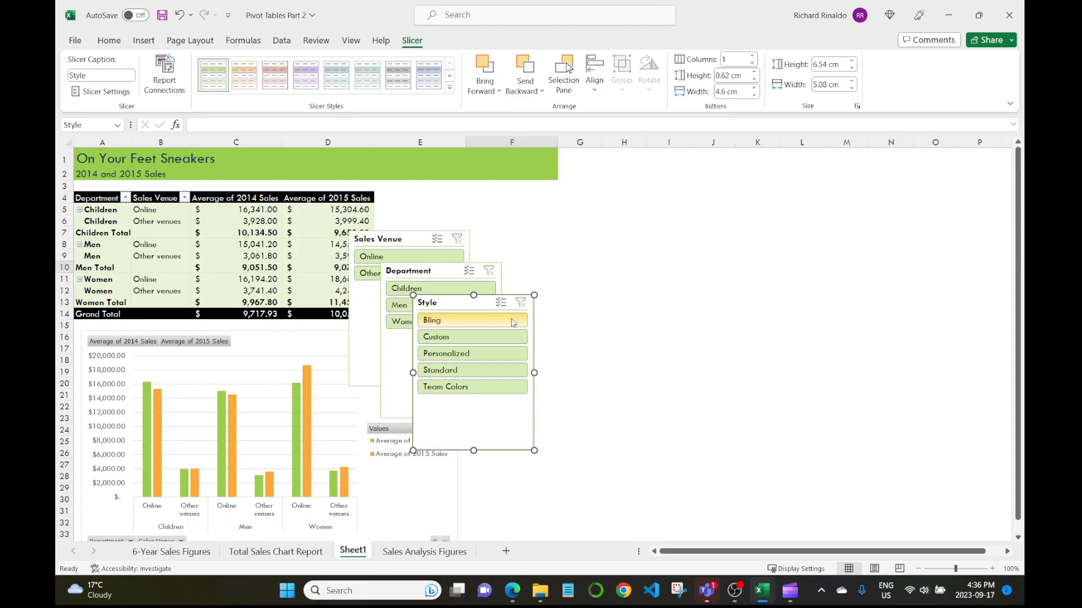
# - Move the three slicers clear of the PivotTable and chart, resizing the Sales Venue slicer to about 2.56 cm high and 5.46 cm wide
pyautogui.moveTo(487, 302); pyautogui.dragTo(578, 375)
pyautogui.moveTo(443, 272); pyautogui.dragTo(561, 301)
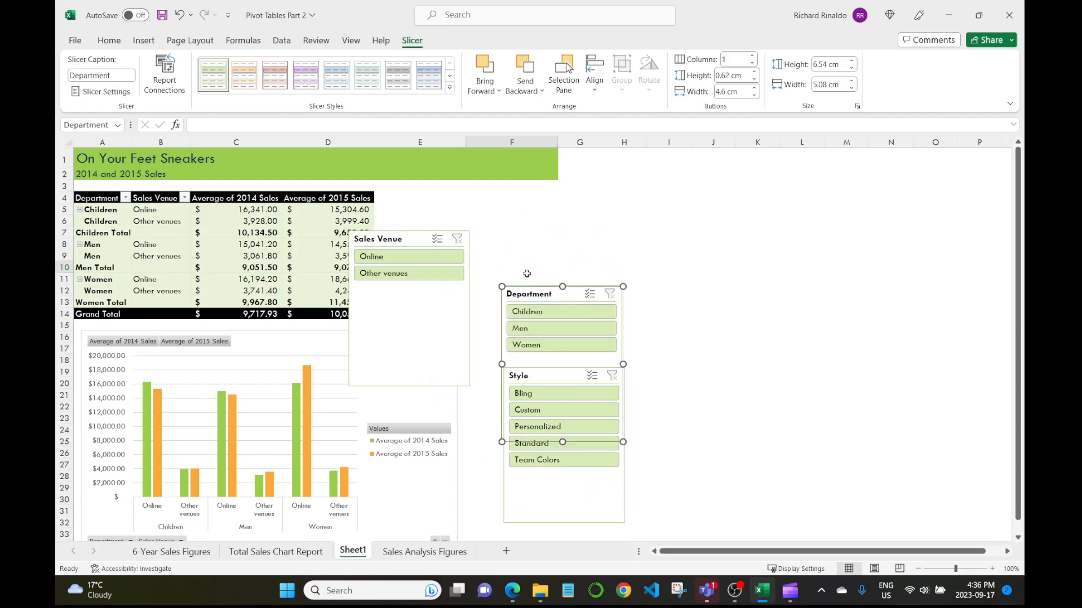
pyautogui.click(437, 385)
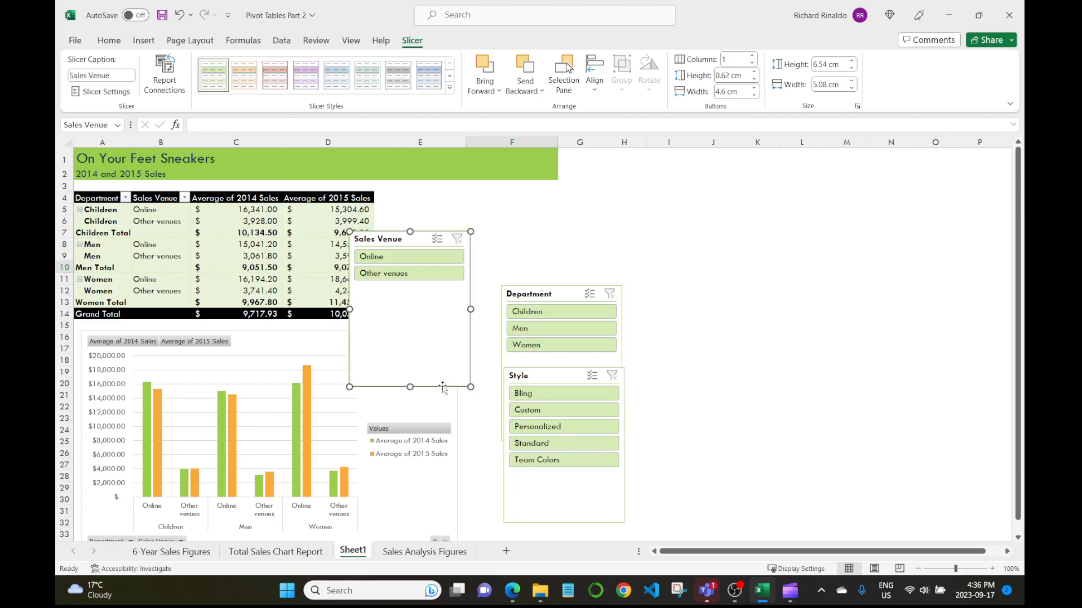
pyautogui.moveTo(471, 387); pyautogui.dragTo(480, 292)
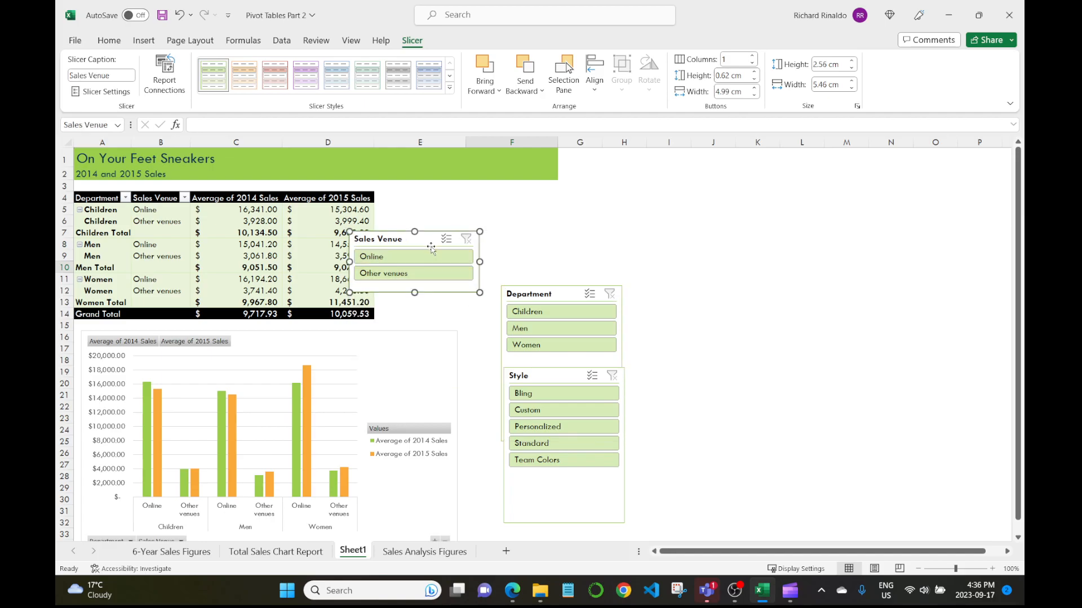
pyautogui.moveTo(405, 237); pyautogui.dragTo(553, 222)
# - Shorten the Department slicer to about 3.22 cm and the Style slicer to about 4.51 cm high to fit their items
pyautogui.click(607, 363)
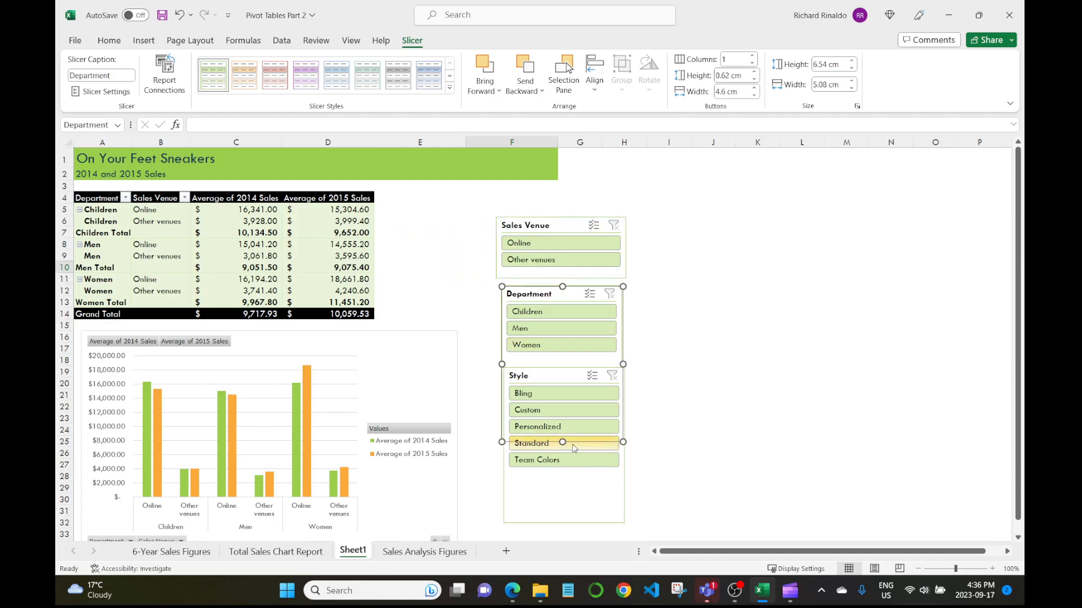
pyautogui.moveTo(563, 442); pyautogui.dragTo(562, 364)
pyautogui.click(575, 506)
pyautogui.moveTo(565, 524); pyautogui.dragTo(564, 476)
# - Stack the Sales Venue, Department and Style slicers in one column beside the PivotChart, aligning their left edges
pyautogui.moveTo(554, 372); pyautogui.dragTo(531, 413)
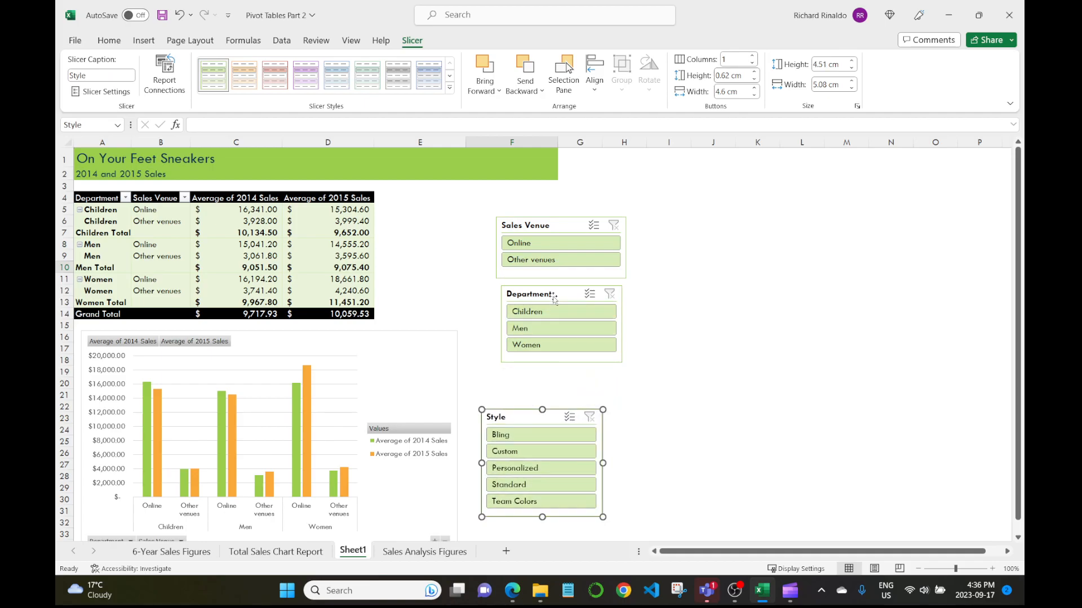
pyautogui.moveTo(554, 300); pyautogui.dragTo(533, 341)
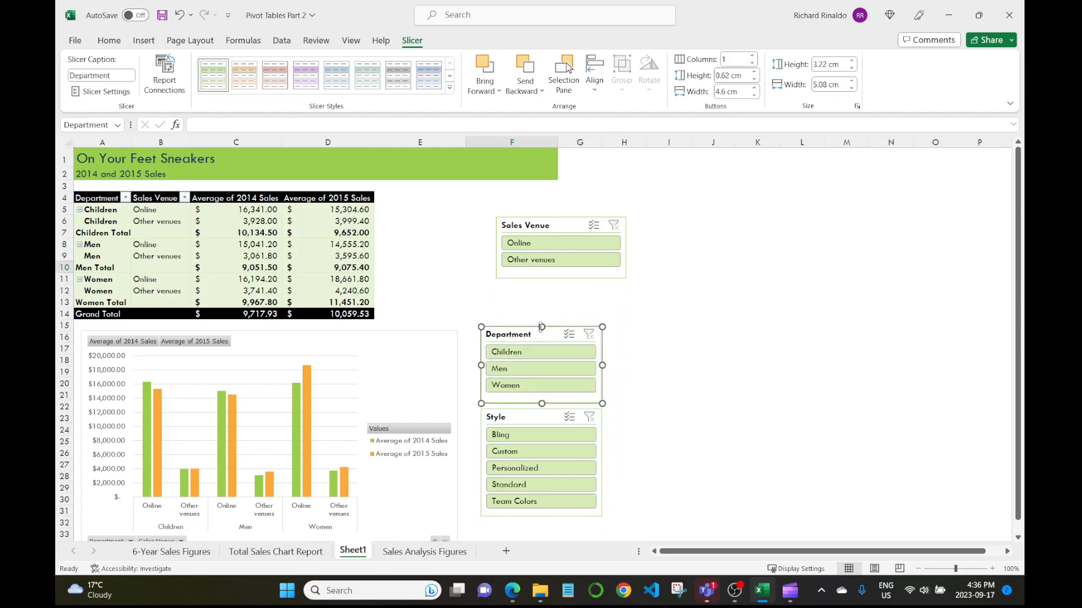
pyautogui.moveTo(560, 226); pyautogui.dragTo(546, 269)
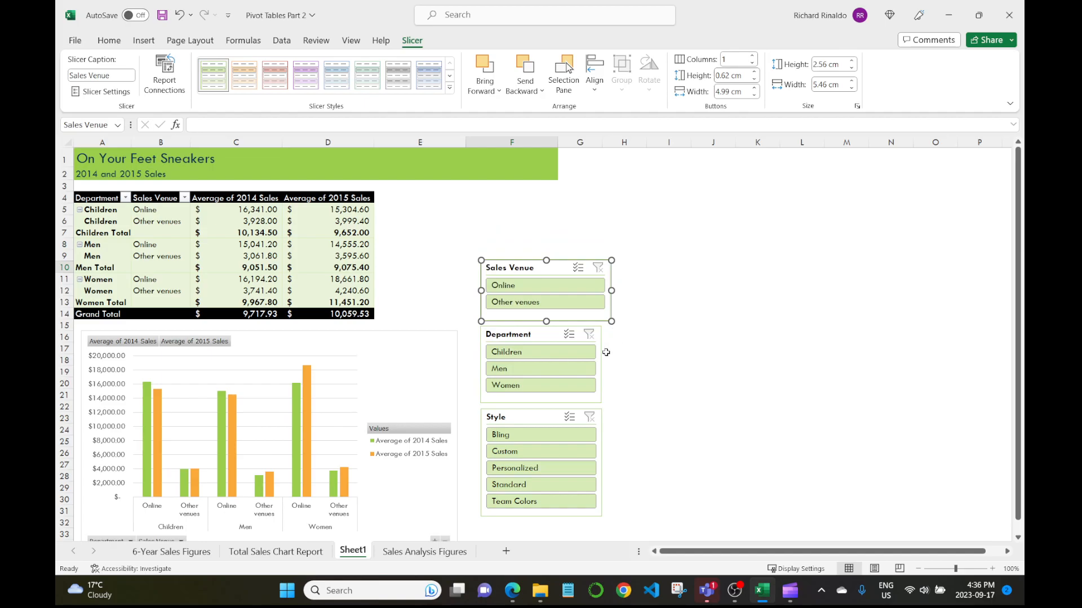
# - Widen the Department slicer to about 5.44 cm and the Style slicer to about 5.4 cm to match the Sales Venue slicer
pyautogui.click(586, 352)
pyautogui.moveTo(603, 367); pyautogui.dragTo(610, 366)
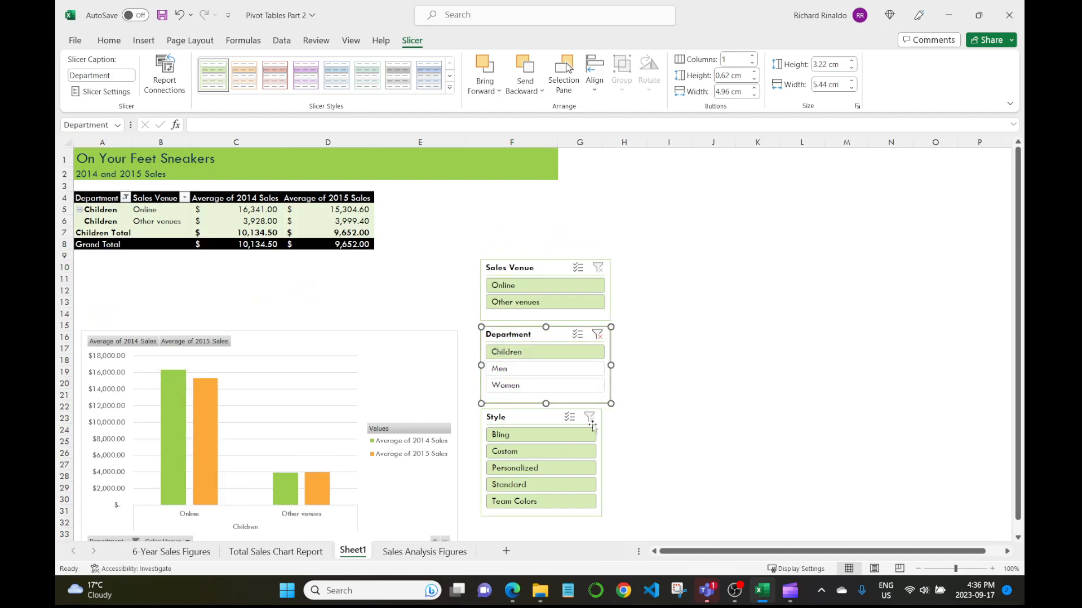
pyautogui.click(598, 423)
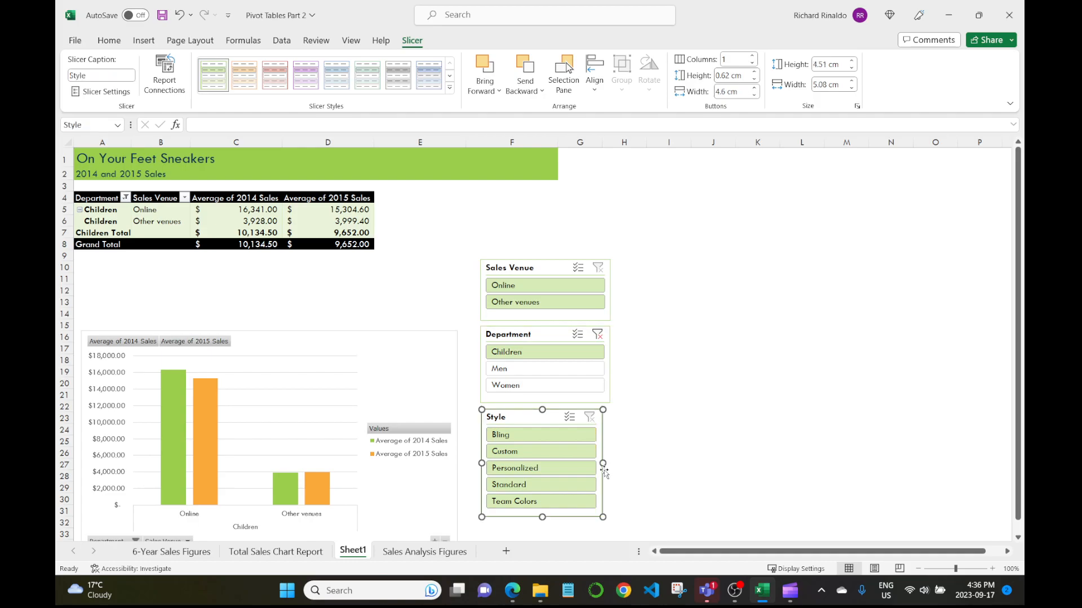
pyautogui.moveTo(603, 463); pyautogui.dragTo(610, 460)
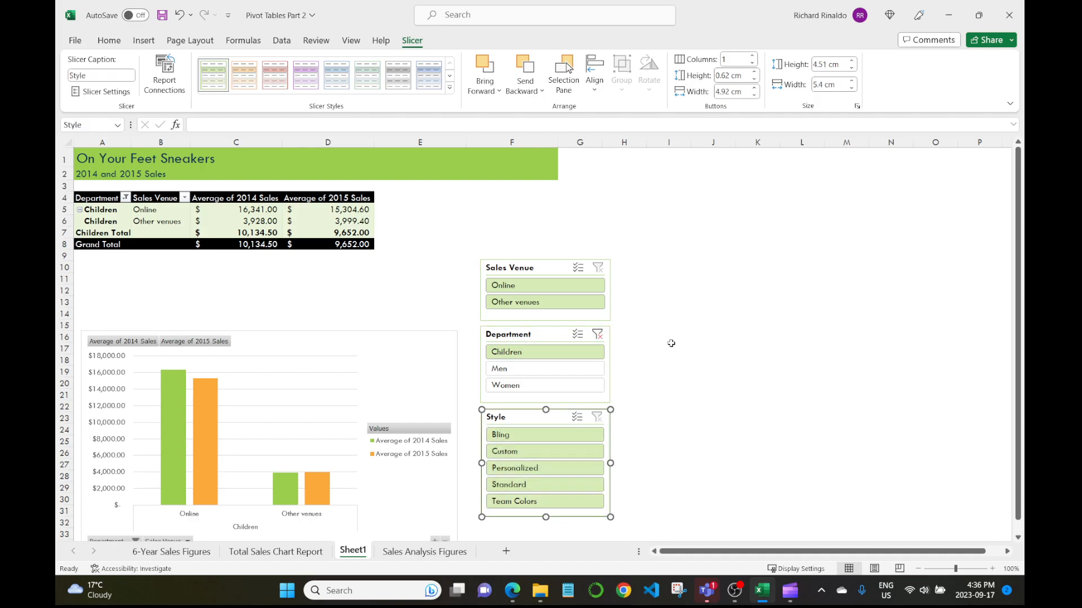
# - Filter the Department slicer to Men and then Children, and extend the selection to include all three departments again
pyautogui.click(535, 369)
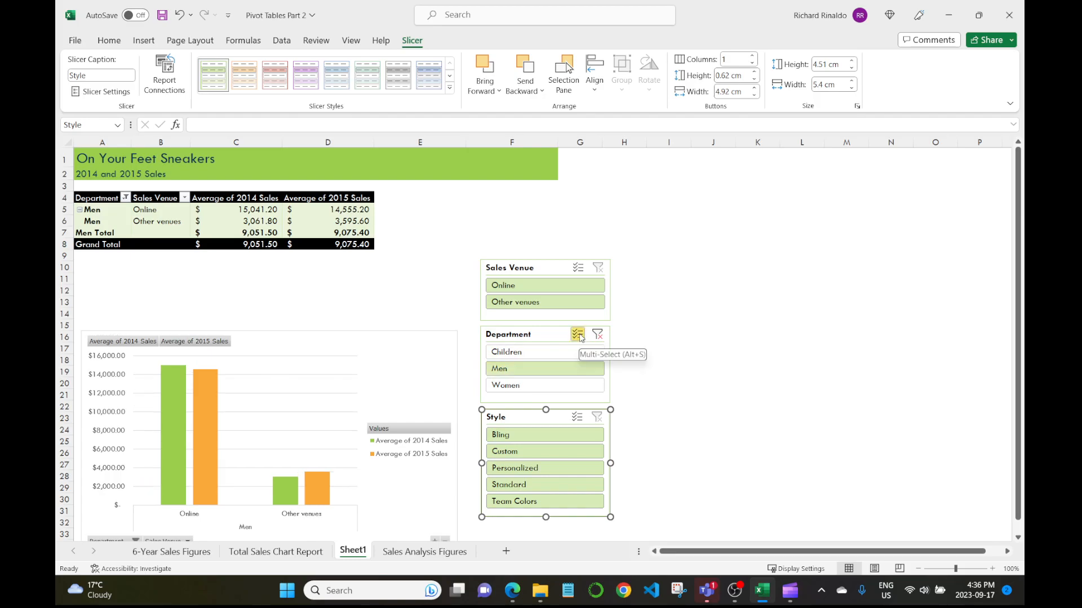
pyautogui.click(529, 355)
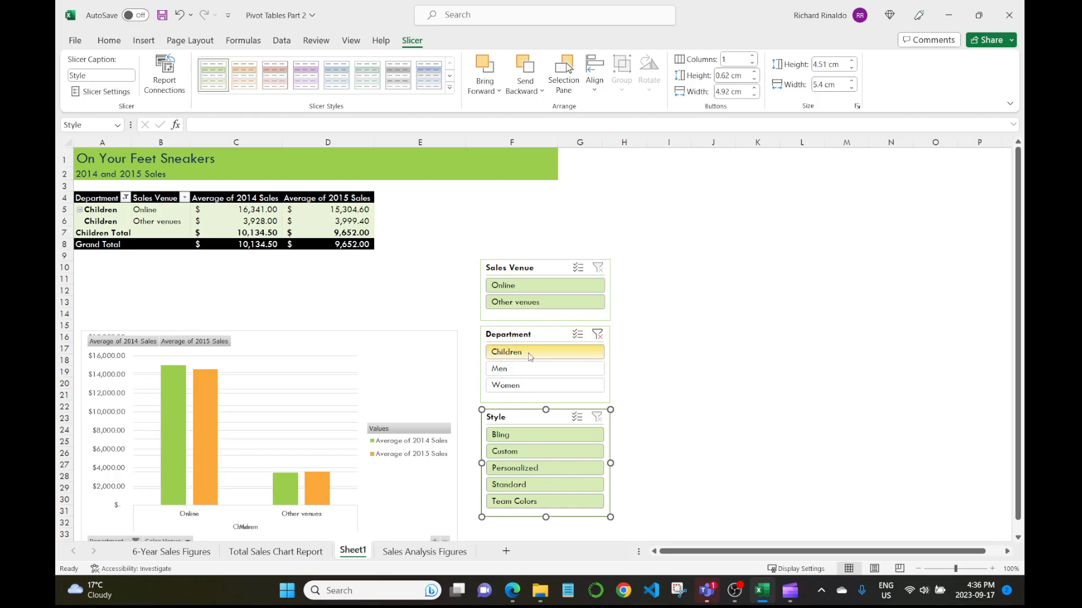
pyautogui.click(529, 371)
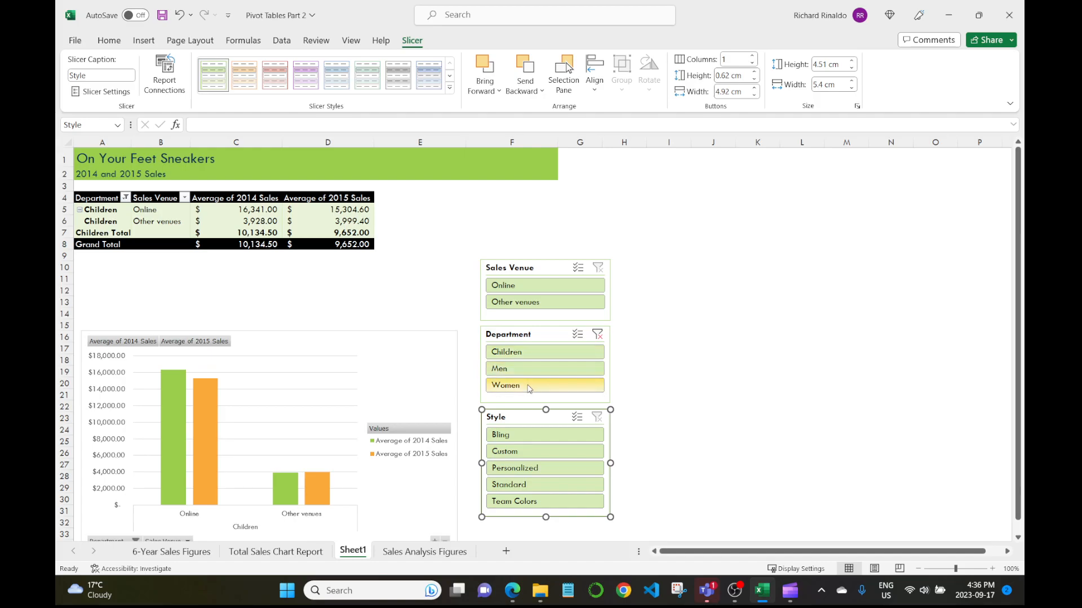
pyautogui.click(529, 388)
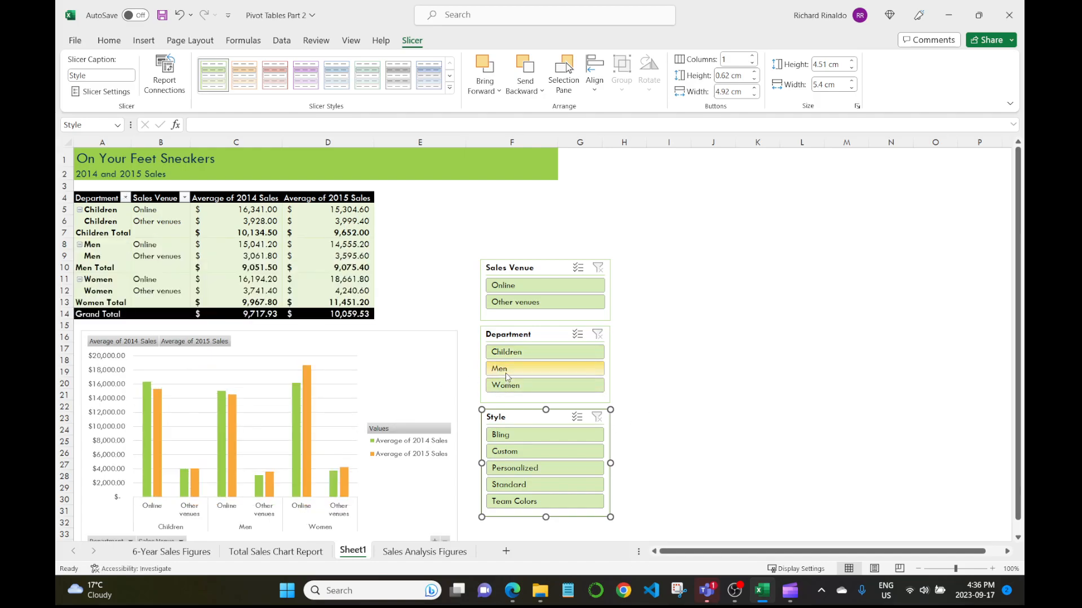
# - Filter the PivotTable and chart by the Bling, Custom and Personalized styles one at a time, and clear the Style filter
pyautogui.click(553, 430)
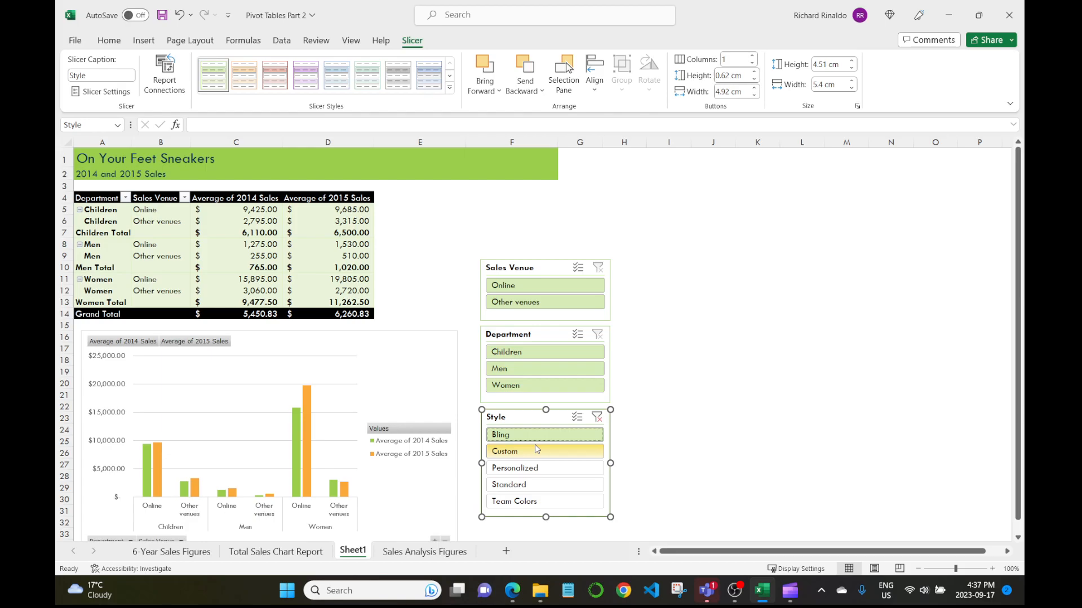
pyautogui.click(520, 453)
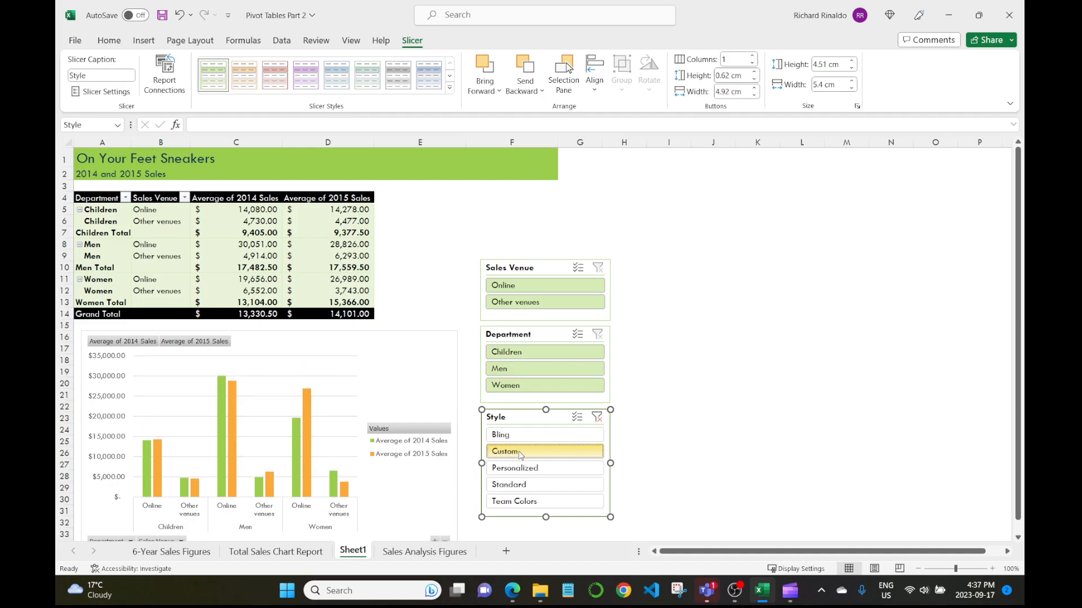
pyautogui.click(517, 470)
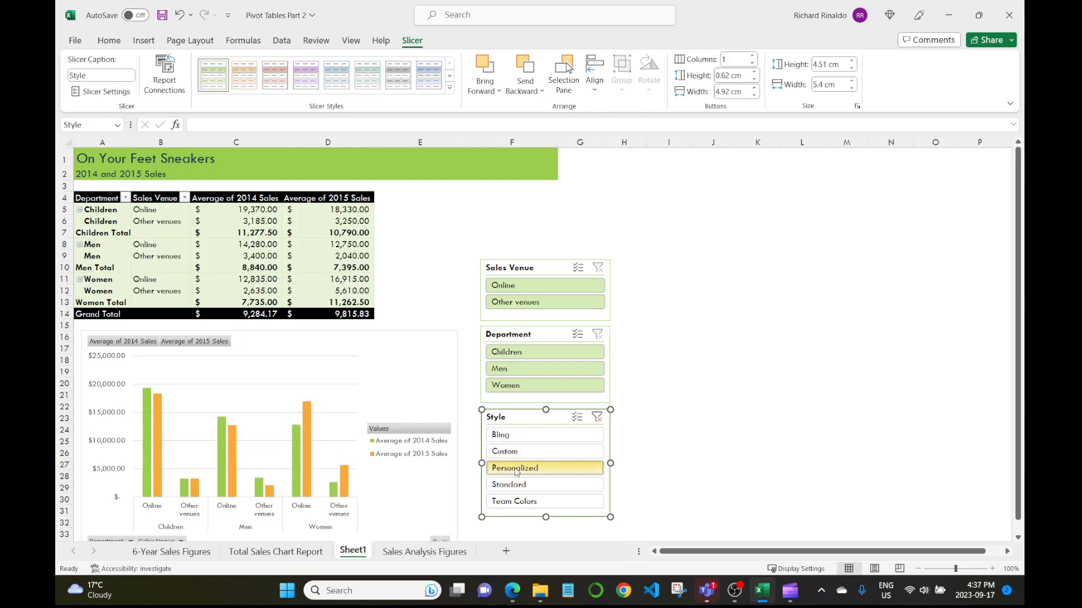
pyautogui.click(521, 437)
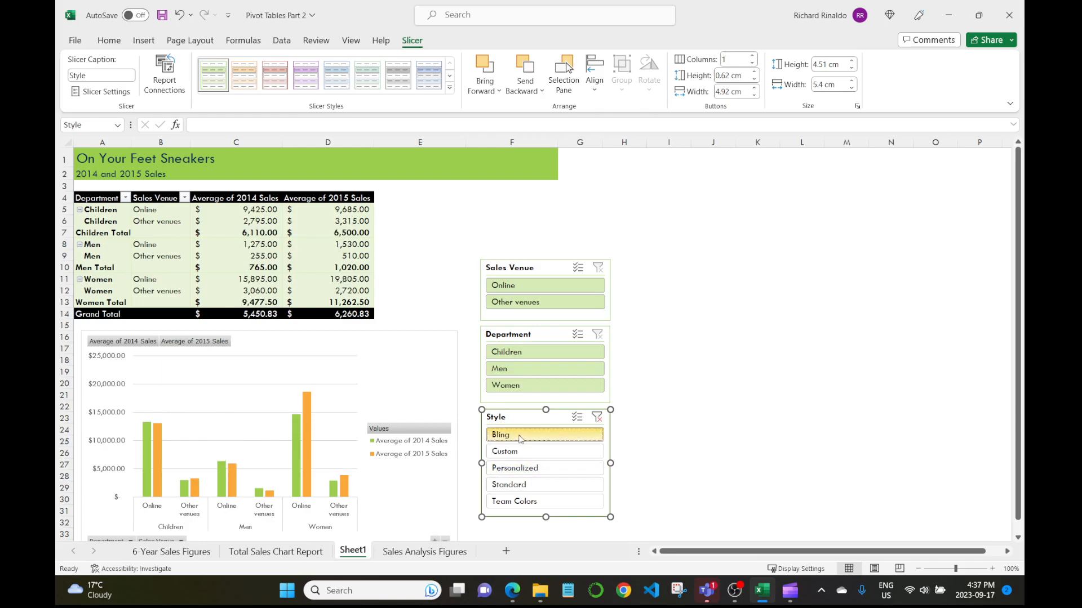
pyautogui.click(598, 419)
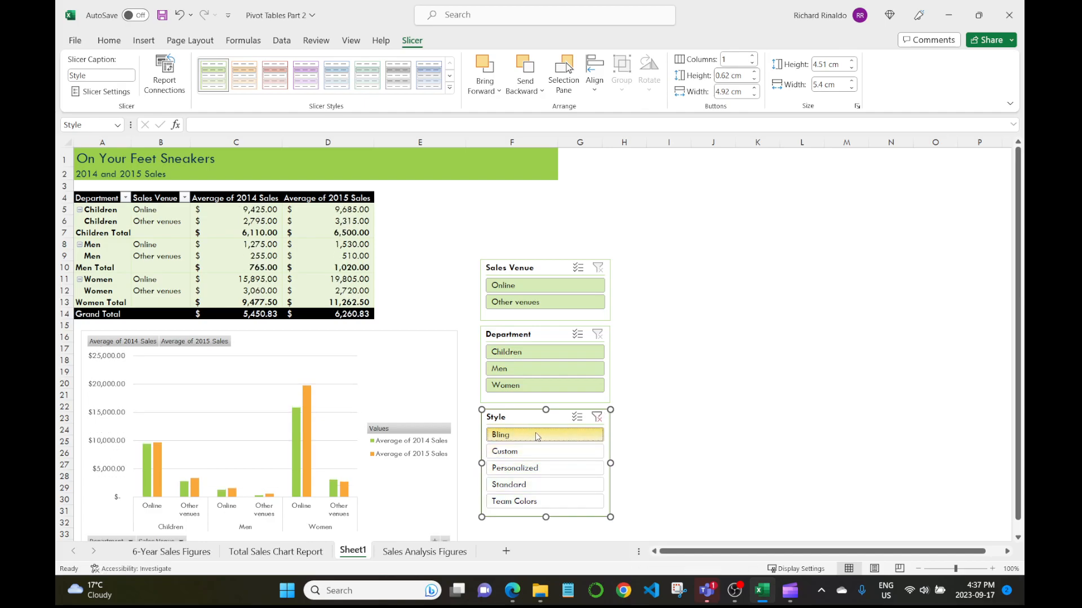
# - Filter by several styles at once, Bling with Custom and Personalized, then Team Colors with Custom, and clear the Style filter
pyautogui.keyDown('ctrl'); pyautogui.click(536, 455); pyautogui.keyUp('ctrl')
pyautogui.keyDown('ctrl'); pyautogui.click(539, 469); pyautogui.keyUp('ctrl')
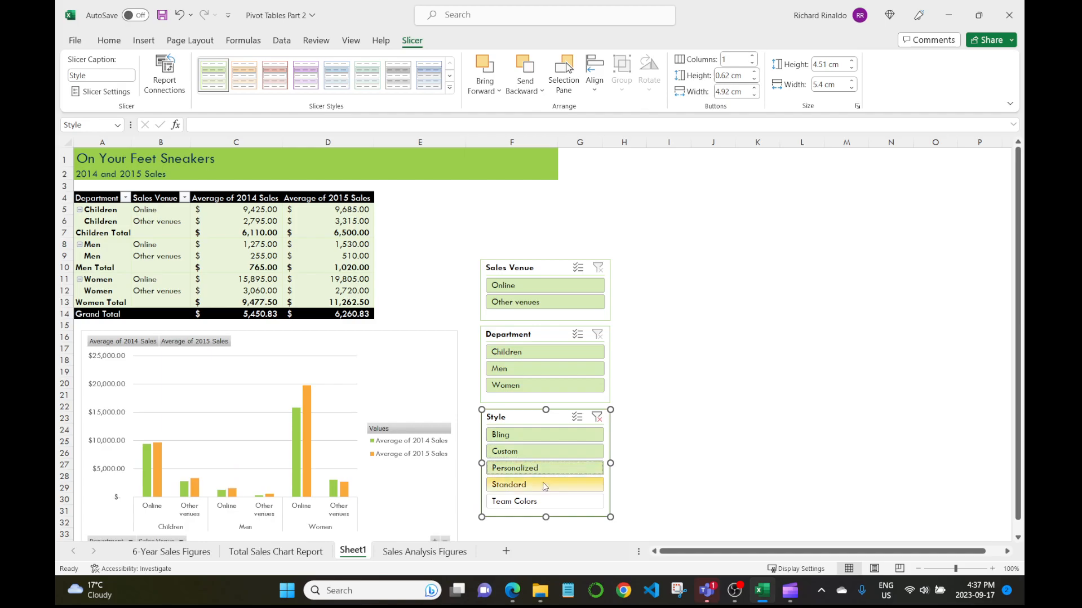
pyautogui.click(560, 502)
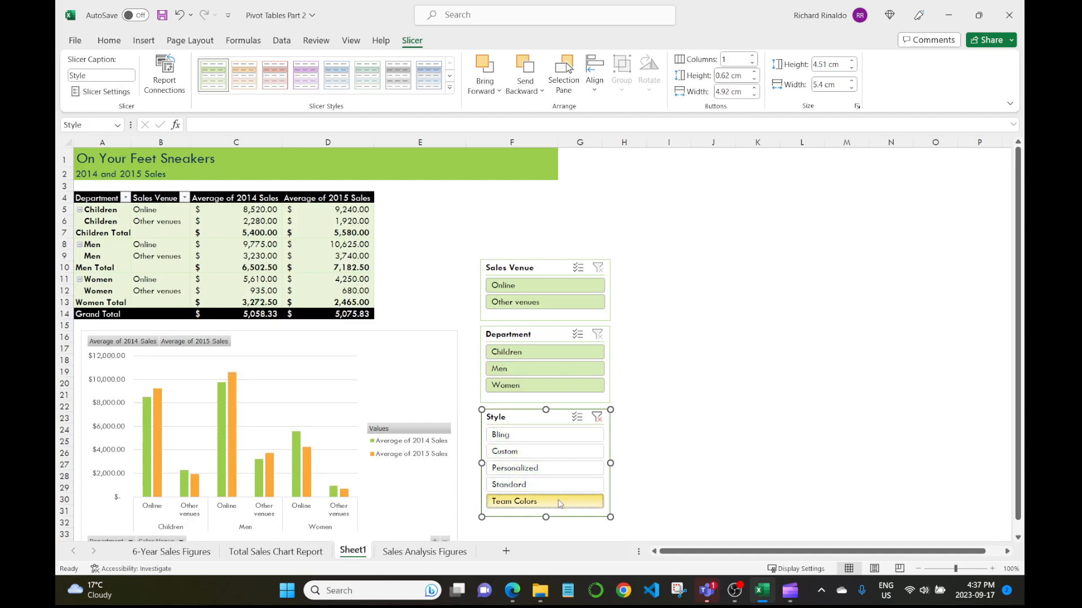
pyautogui.click(547, 496)
pyautogui.keyDown('ctrl'); pyautogui.click(554, 446); pyautogui.keyUp('ctrl')
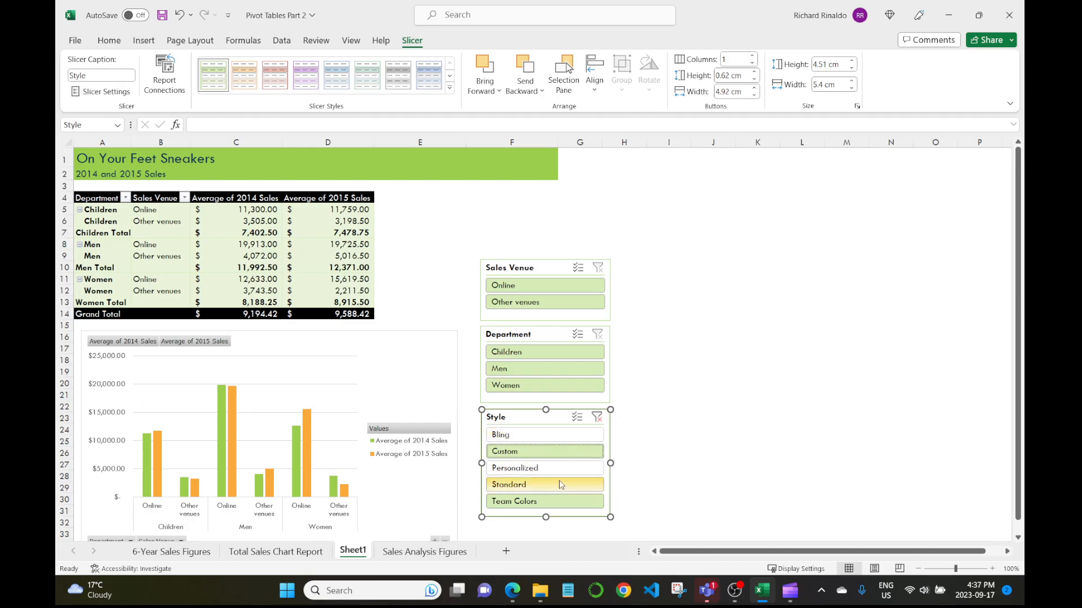
pyautogui.click(597, 417)
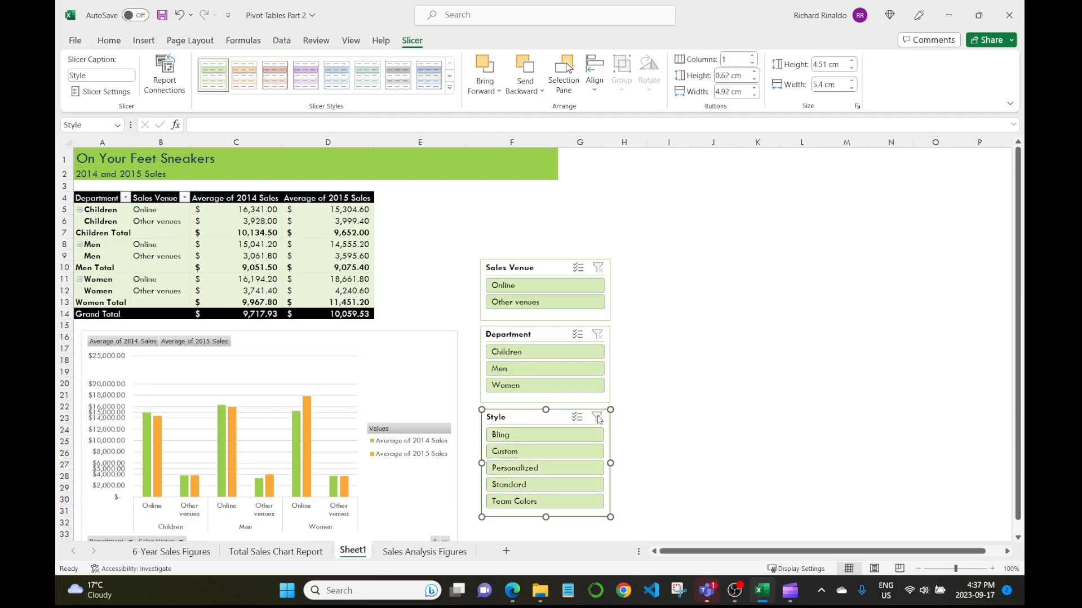
# - Filter the Style slicer to Standard and Bling together, and clear the filter
pyautogui.click(533, 486)
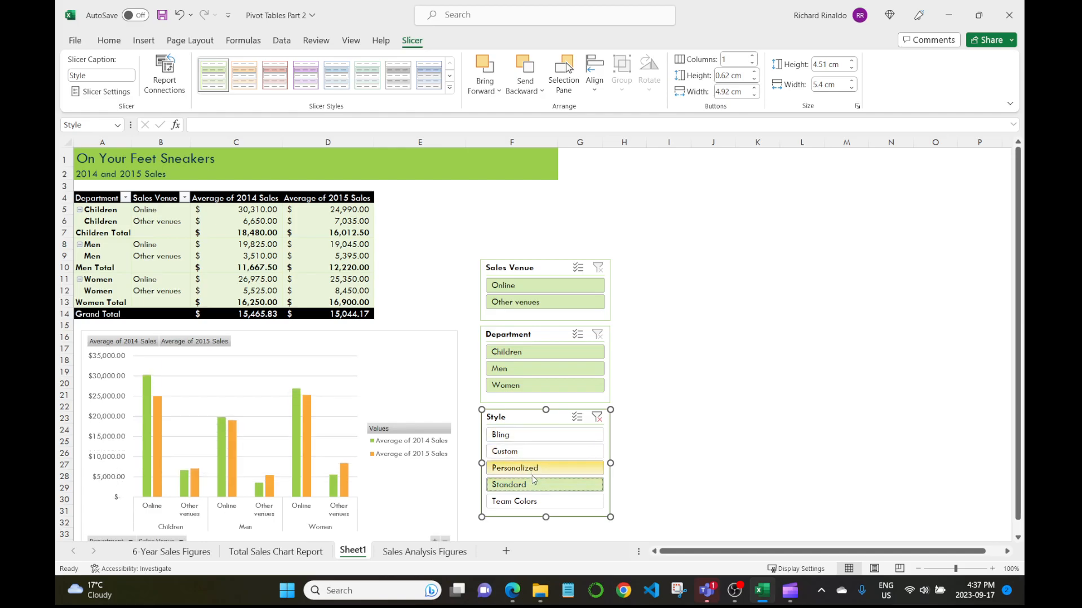
pyautogui.keyDown('ctrl'); pyautogui.click(528, 441); pyautogui.keyUp('ctrl')
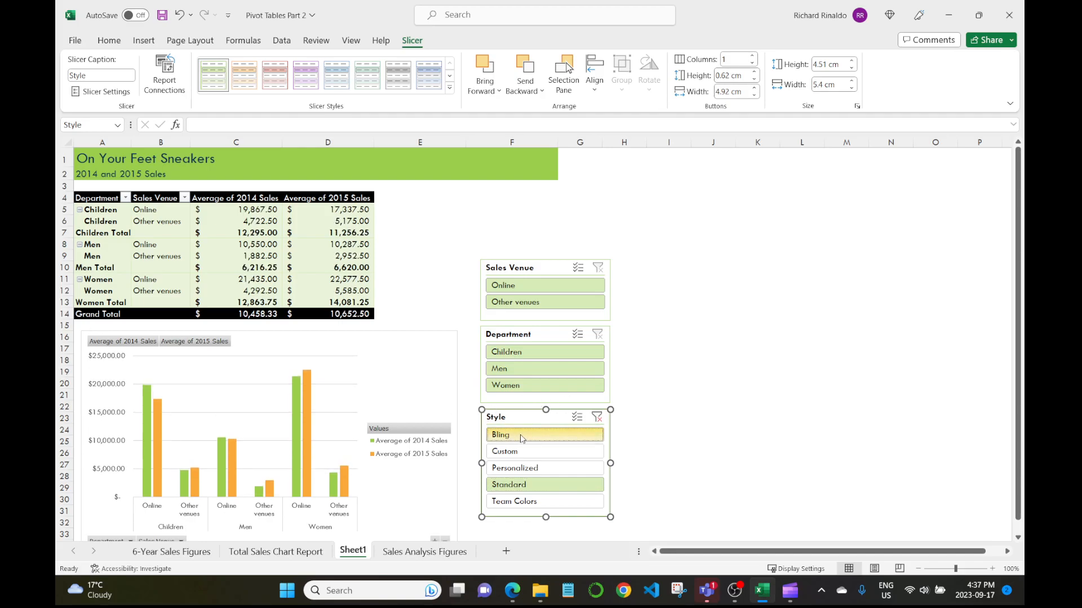
pyautogui.click(597, 417)
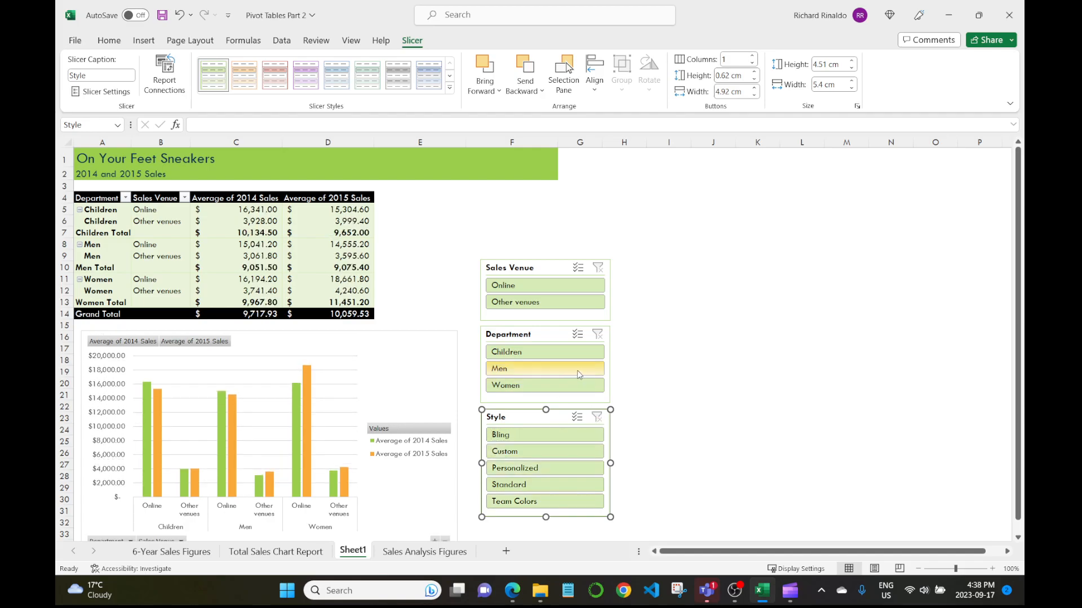
# - Filter the Department slicer to Children and Women together, and clear the filter
pyautogui.click(536, 353)
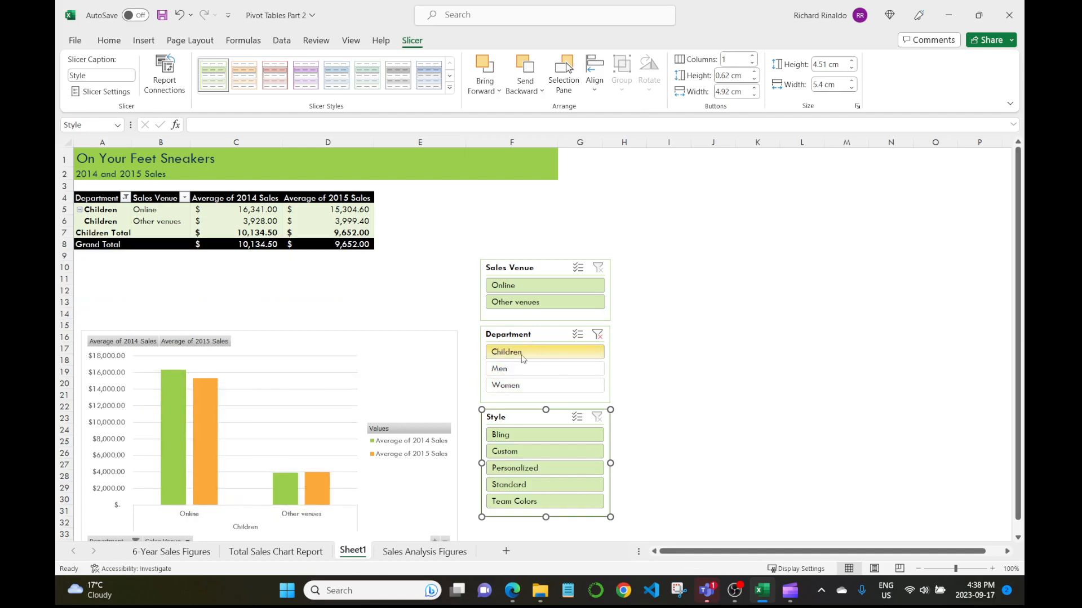
pyautogui.keyDown('ctrl'); pyautogui.click(522, 387); pyautogui.keyUp('ctrl')
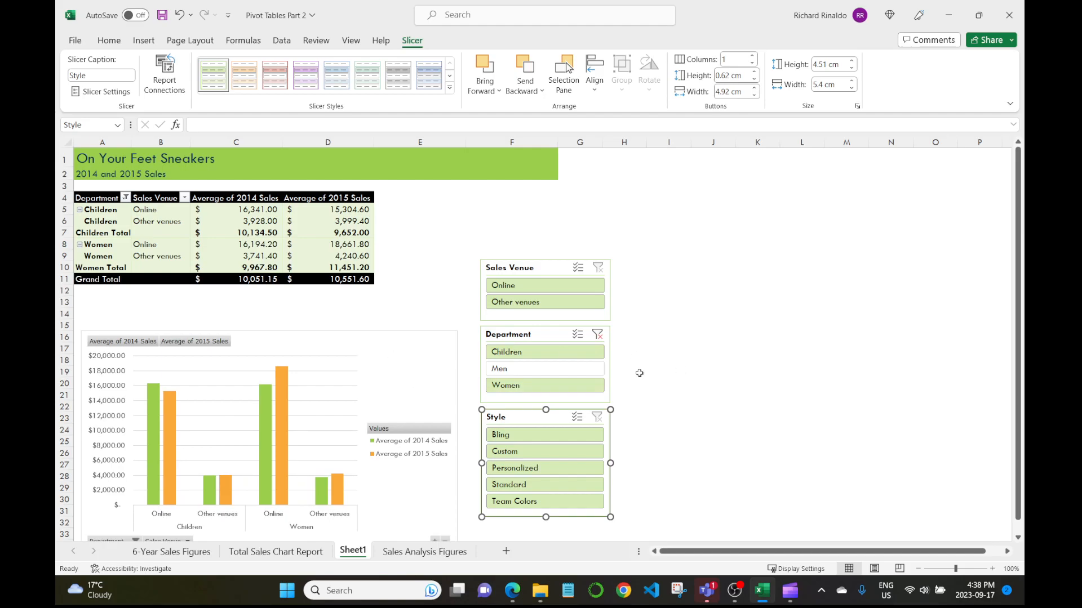
pyautogui.click(598, 335)
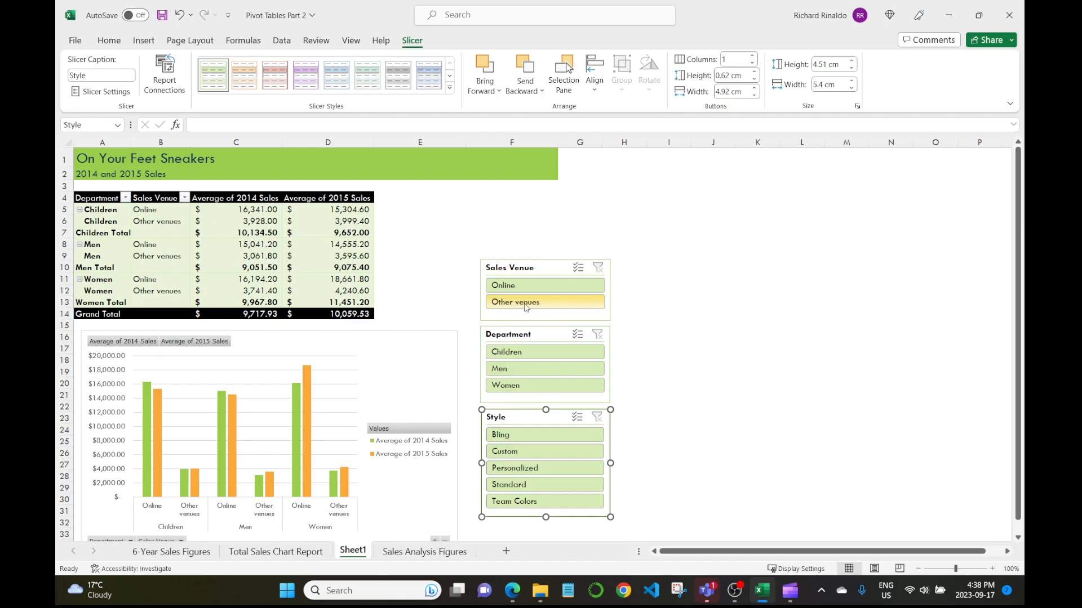
# - Shrink the PivotChart and move it up so it sits directly beneath the PivotTable
pyautogui.click(454, 448)
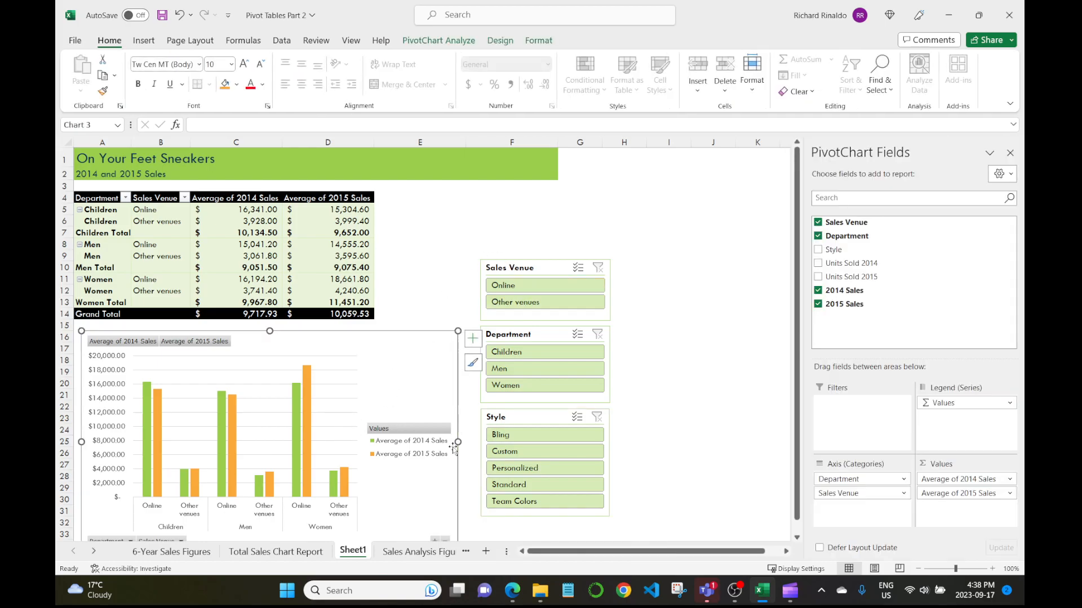
pyautogui.moveTo(458, 332); pyautogui.dragTo(414, 349)
pyautogui.moveTo(322, 363); pyautogui.dragTo(318, 339)
# - Move the Sales Venue, Department and Style slicers closer to the PivotTable and chart, stacked in one column starting at row 4
pyautogui.moveTo(550, 273); pyautogui.dragTo(498, 204)
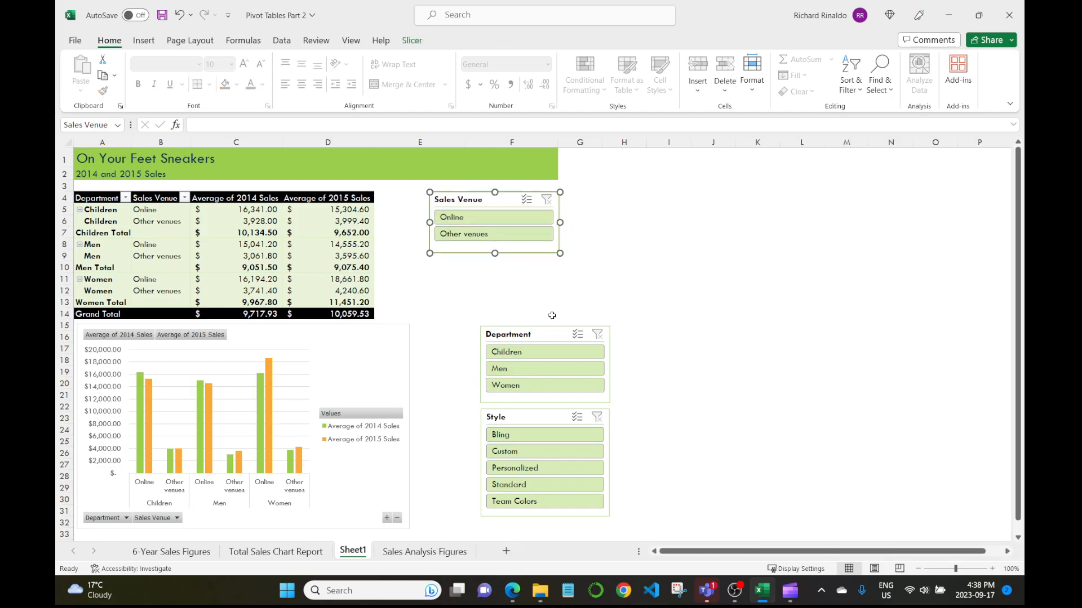
pyautogui.moveTo(550, 333); pyautogui.dragTo(497, 265)
pyautogui.moveTo(544, 412); pyautogui.dragTo(493, 343)
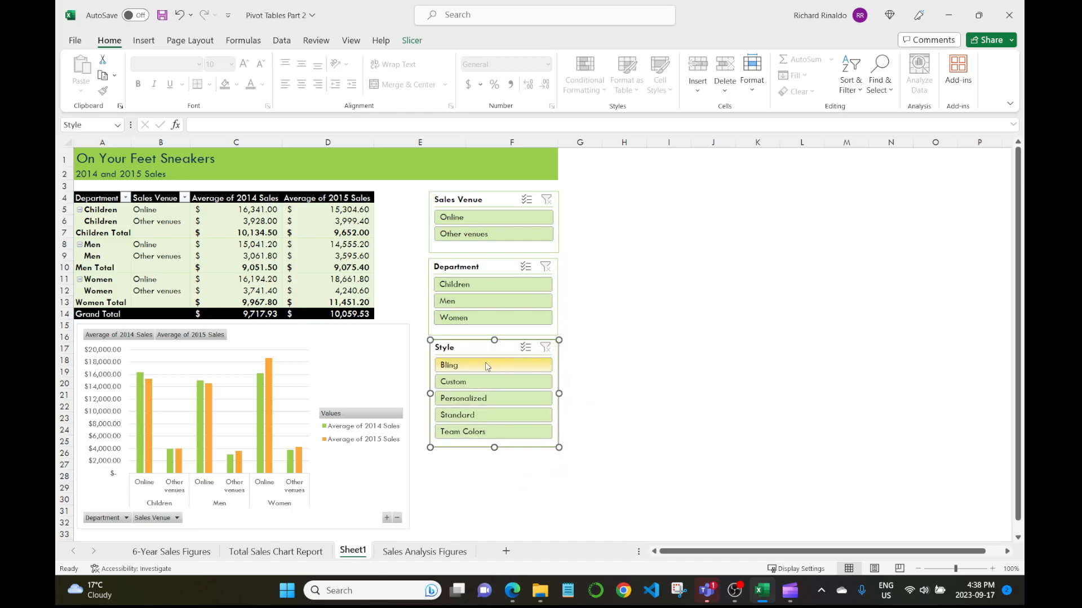
pyautogui.click(709, 290)
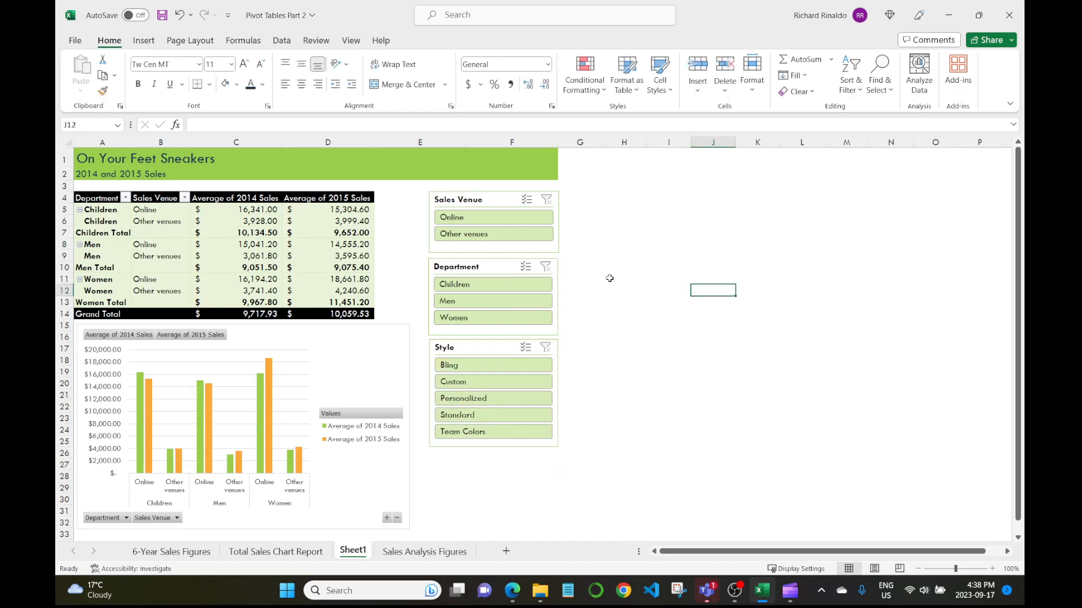
# - Apply the blue Medium PivotTable style with shaded subtotal rows to the PivotTable
pyautogui.click(269, 232)
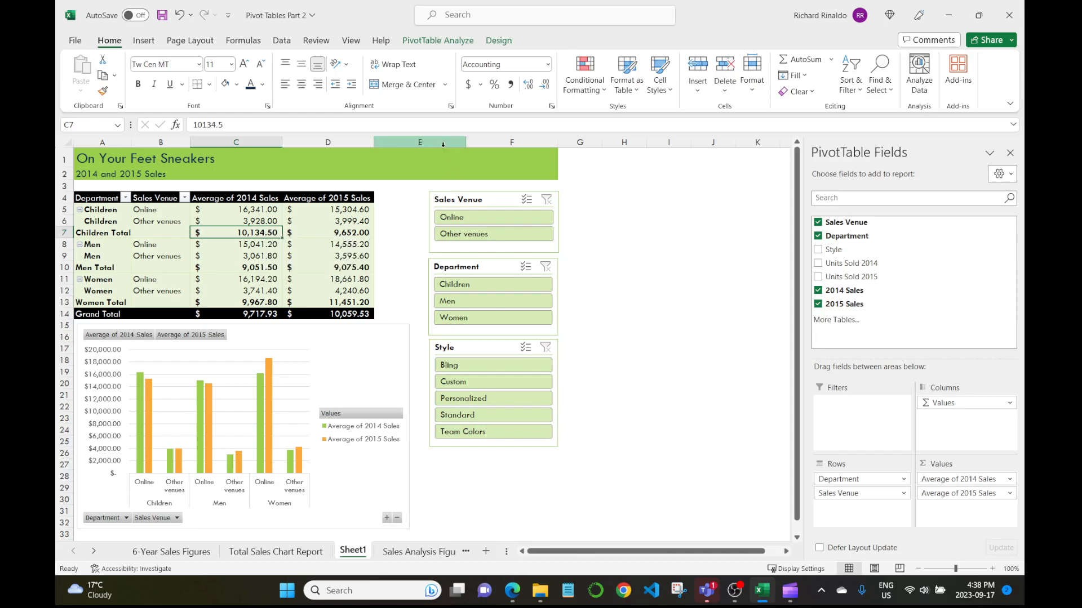
pyautogui.click(498, 41)
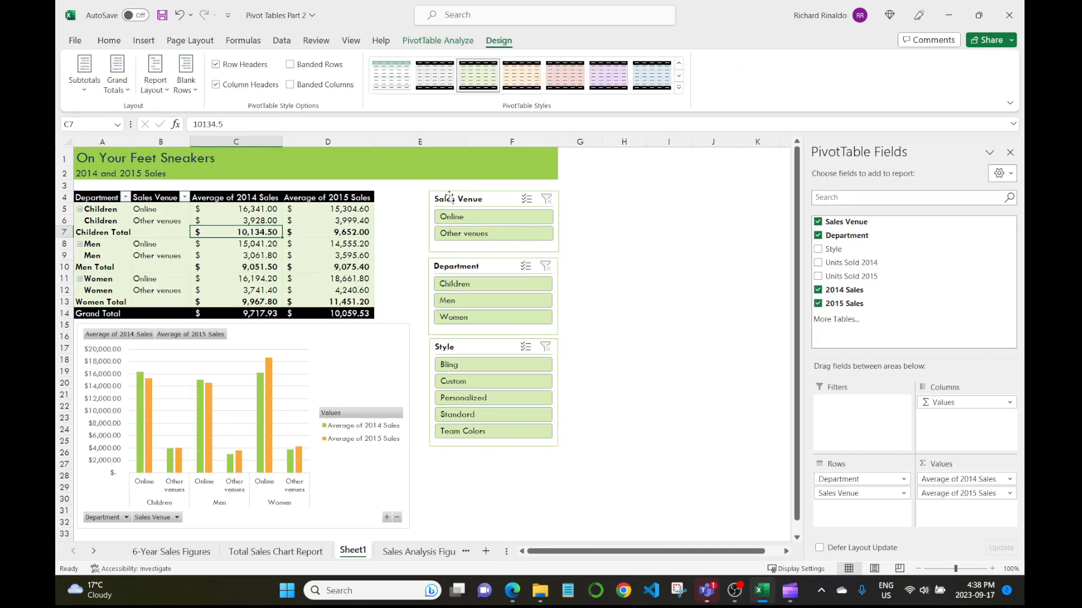
pyautogui.click(679, 88)
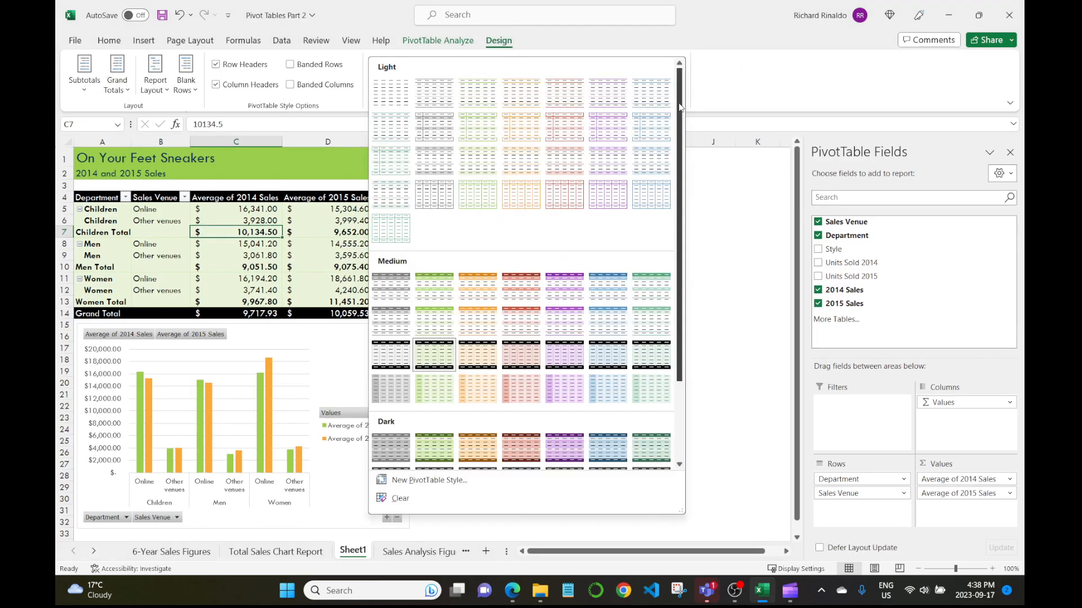
pyautogui.click(613, 320)
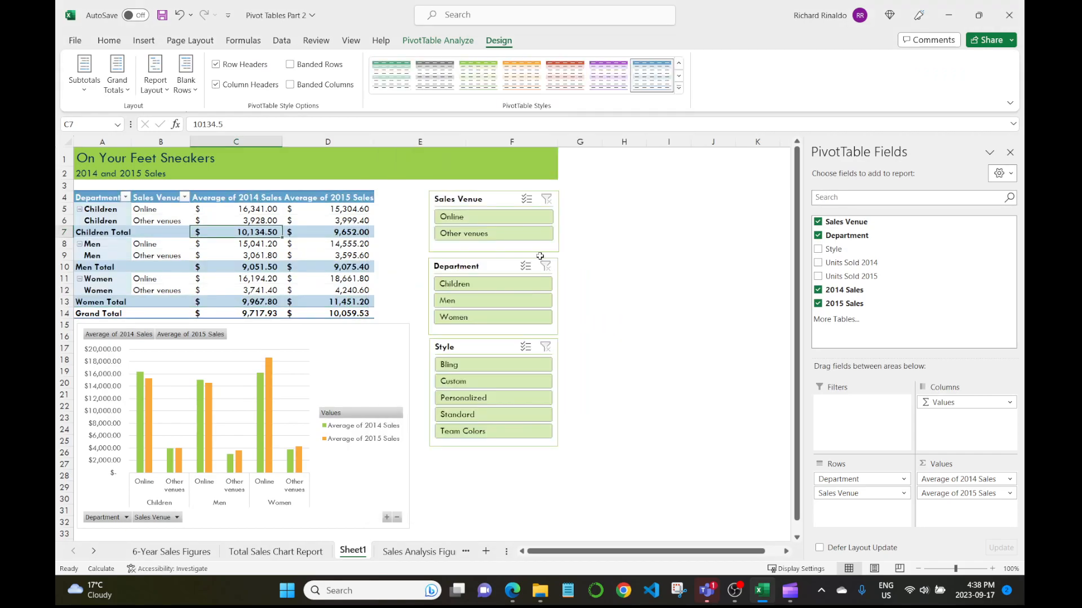
# - Apply a blue slicer style to the Sales Venue slicer to match the PivotTable
pyautogui.click(502, 204)
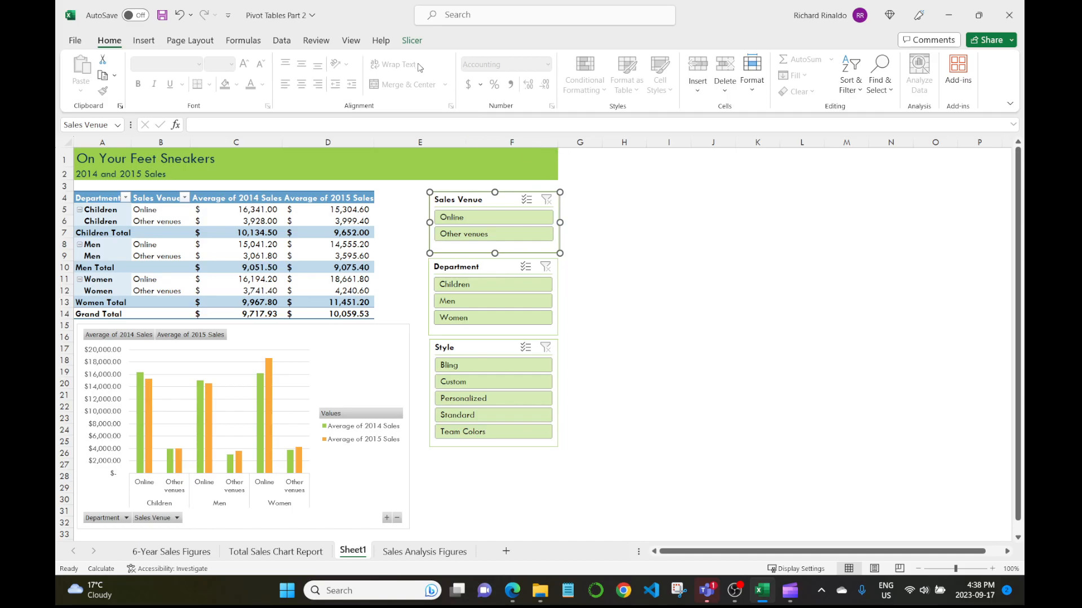
pyautogui.click(412, 40)
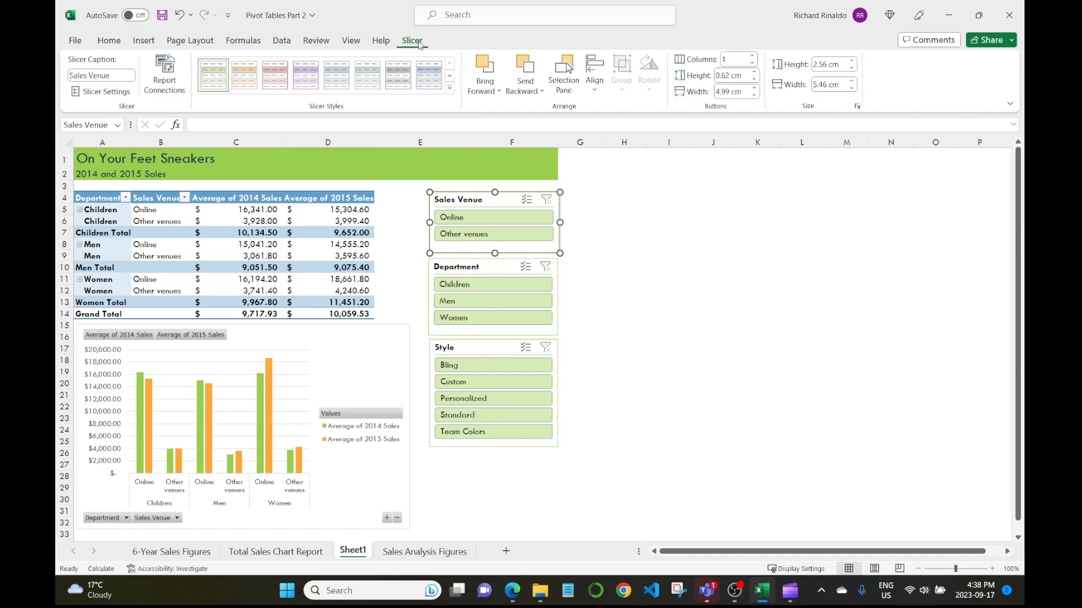
pyautogui.click(449, 88)
pyautogui.click(428, 95)
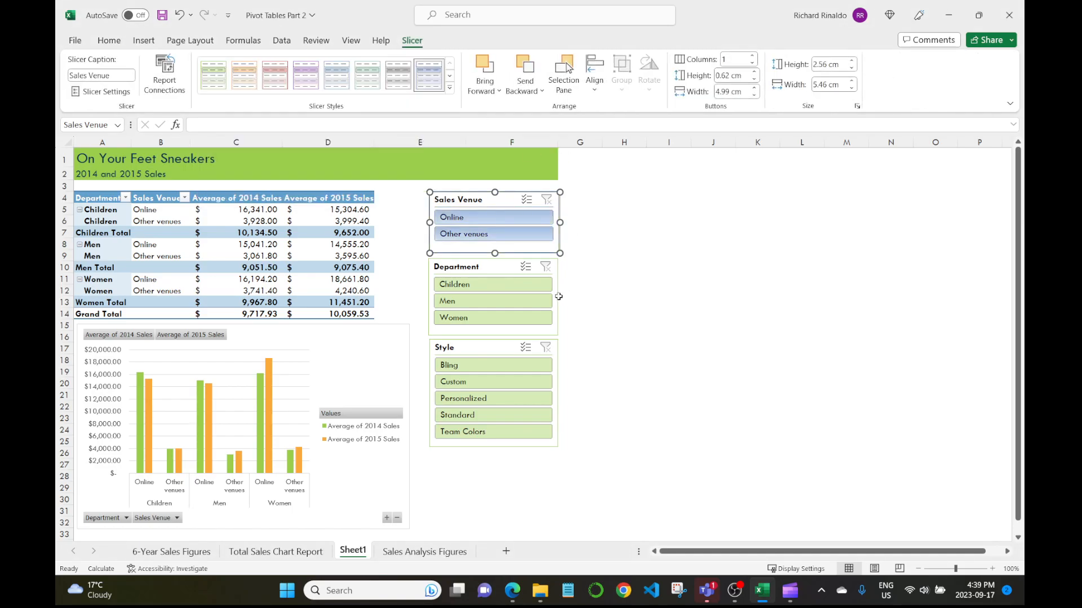
# - Repeat the blue slicer style on the Department and Style slicers
pyautogui.click(496, 269)
pyautogui.press('F4')
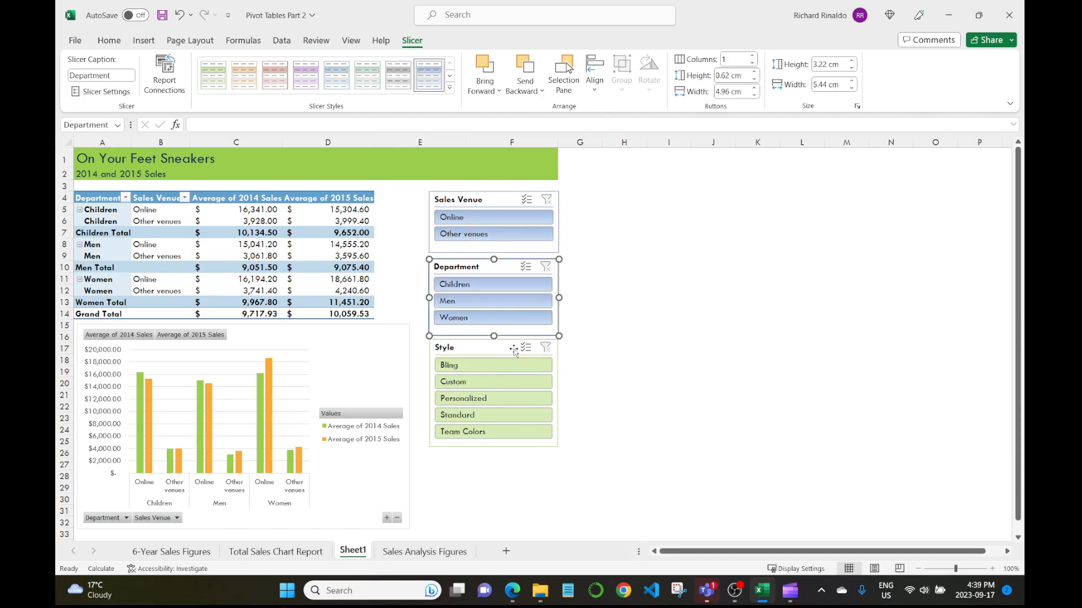
pyautogui.click(512, 351)
pyautogui.press('F4')
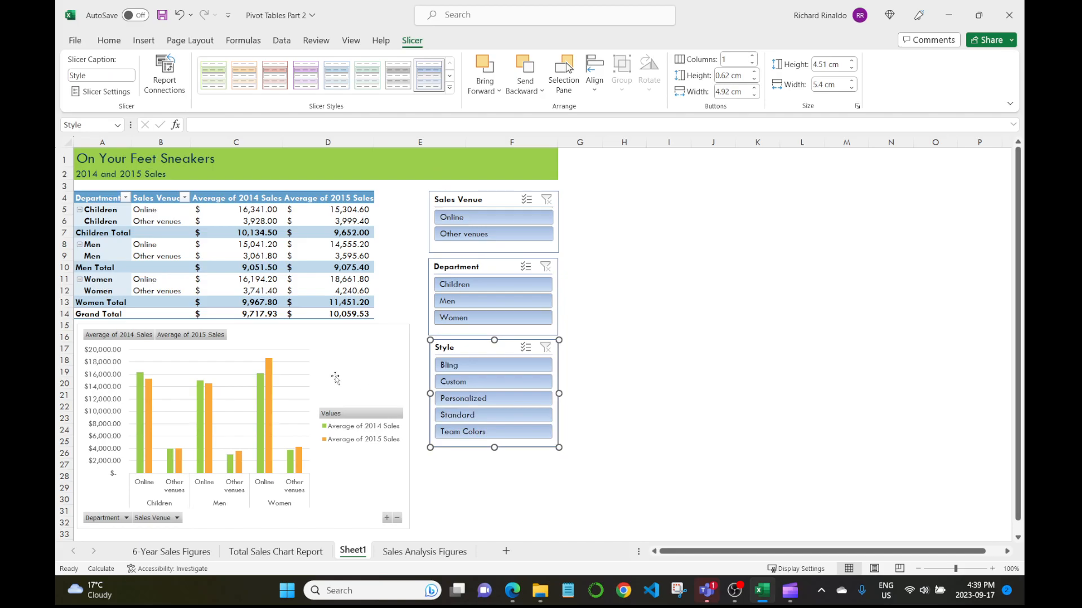
# - Recolour the PivotChart with the blue monochromatic palette to match the PivotTable and slicers
pyautogui.click(330, 358)
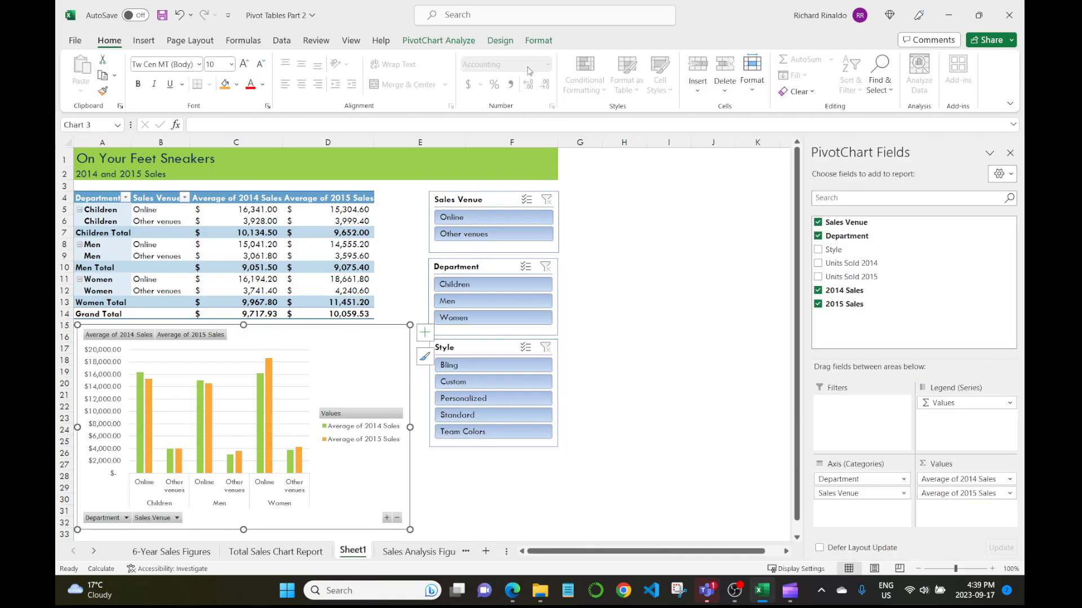
pyautogui.click(540, 40)
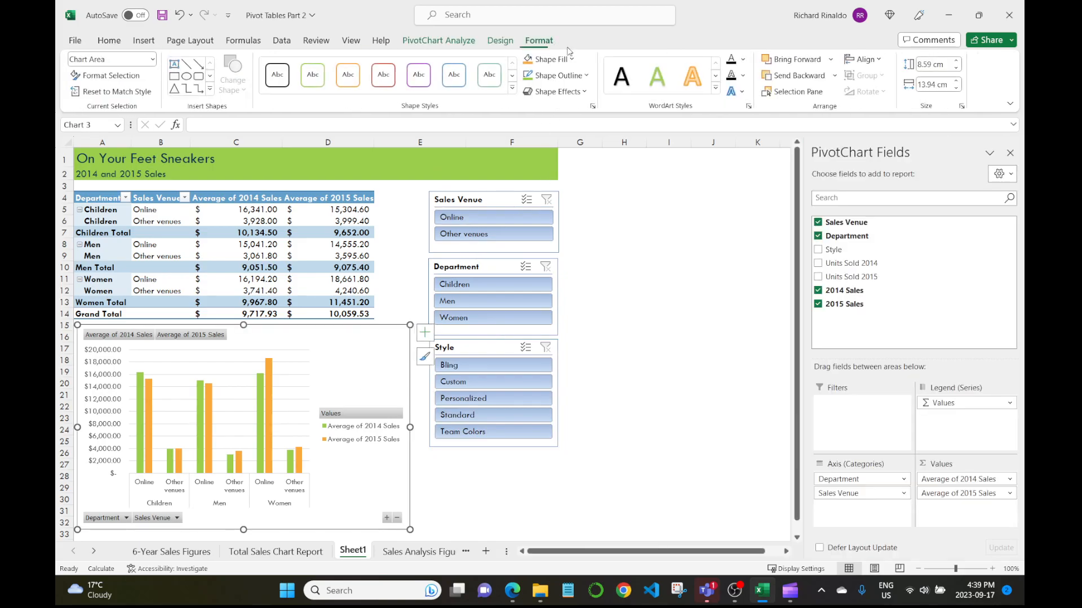
pyautogui.click(507, 41)
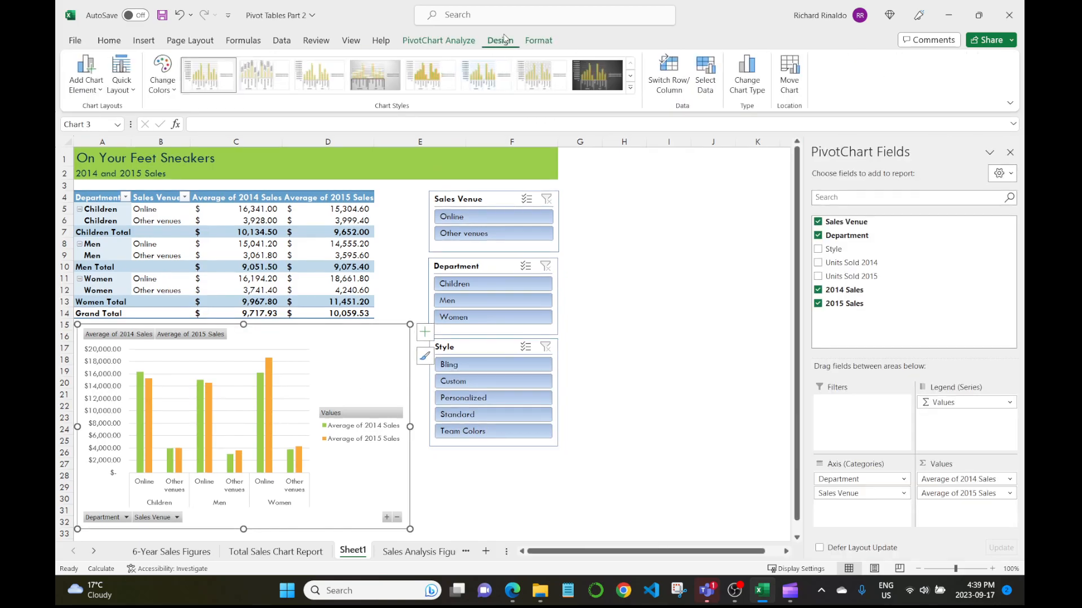
pyautogui.click(631, 89)
pyautogui.click(672, 241)
pyautogui.click(163, 76)
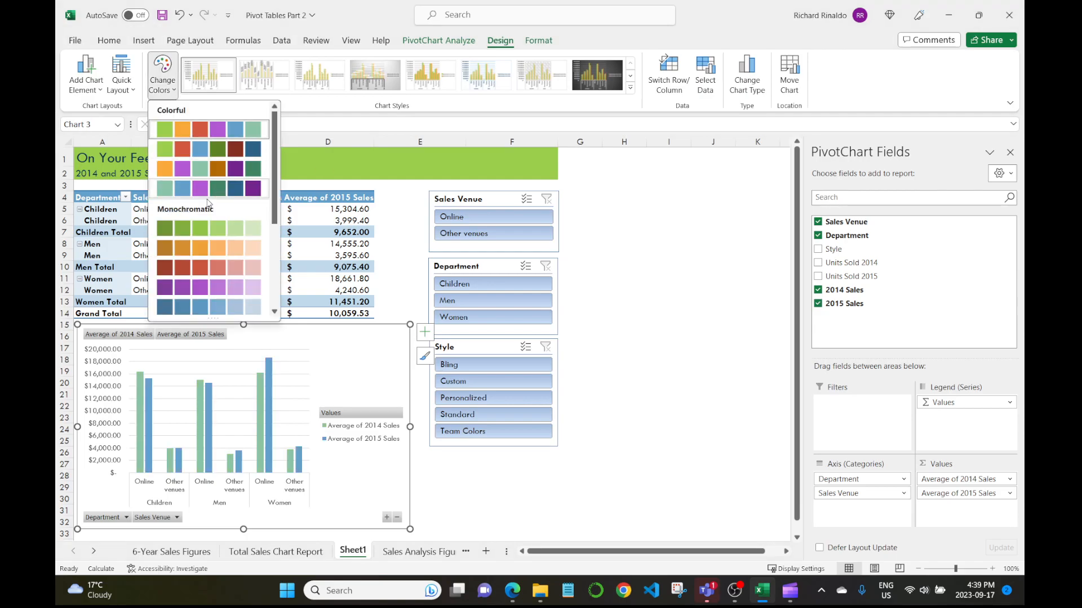
pyautogui.click(209, 307)
pyautogui.click(657, 332)
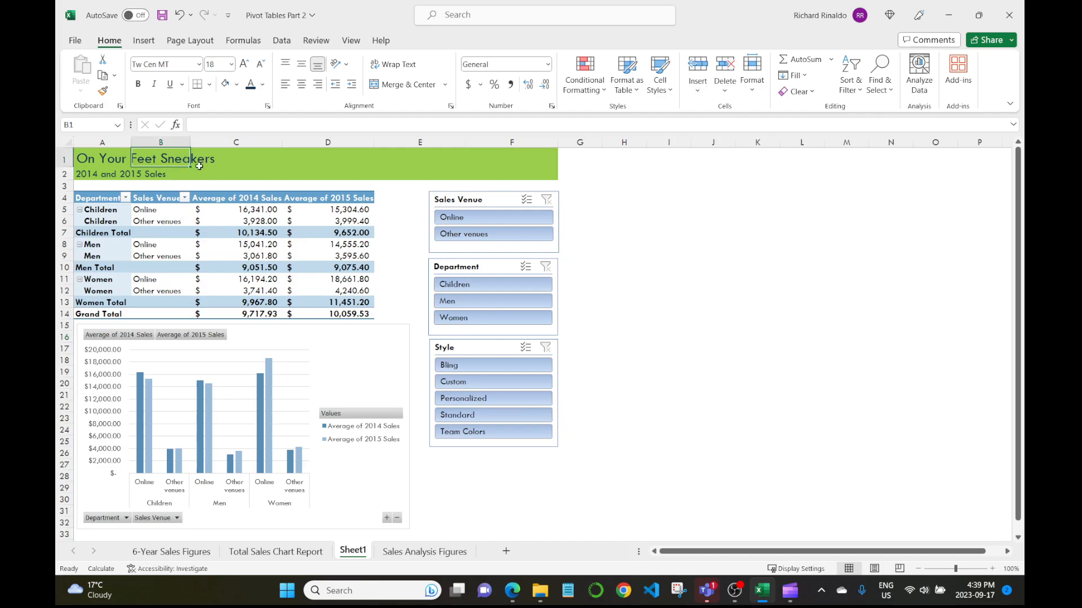
pyautogui.click(711, 267)
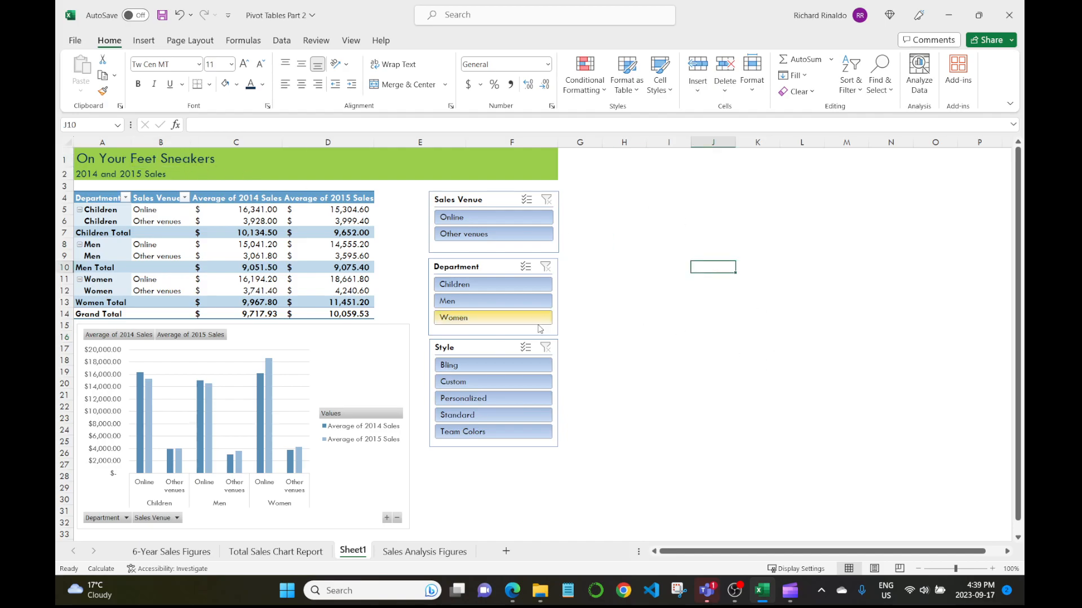